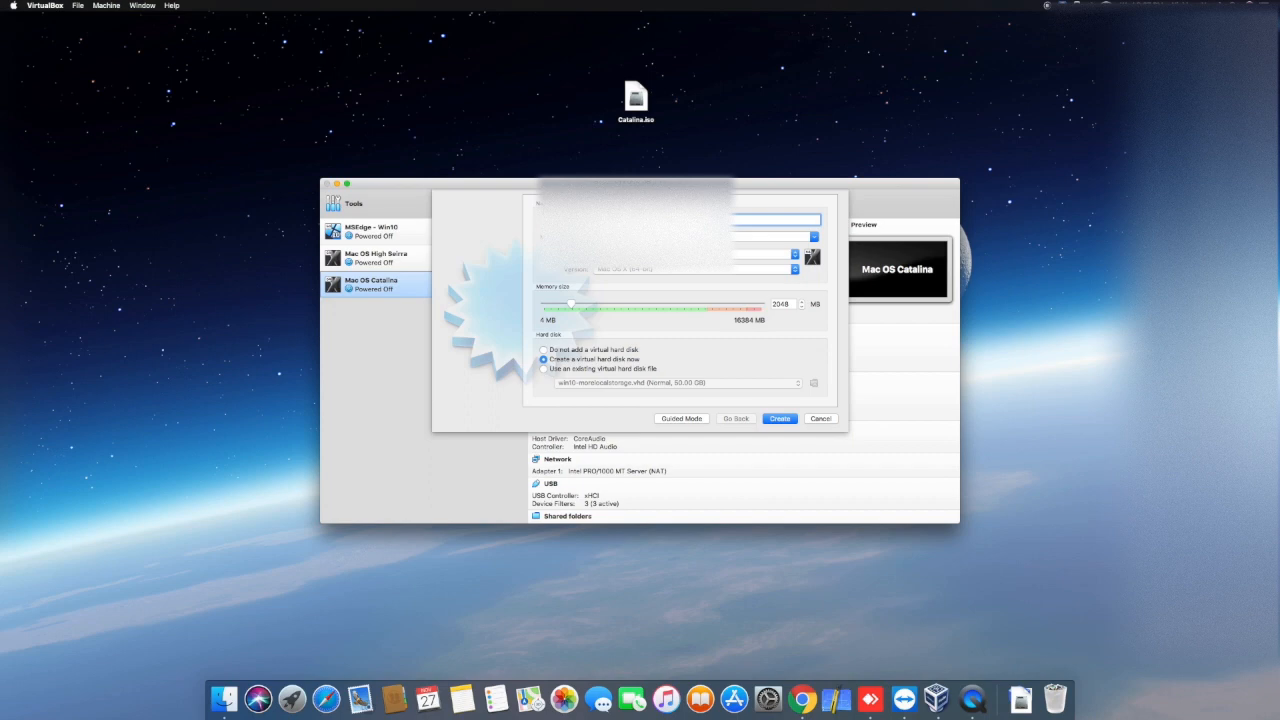
pyautogui.click(615, 269)
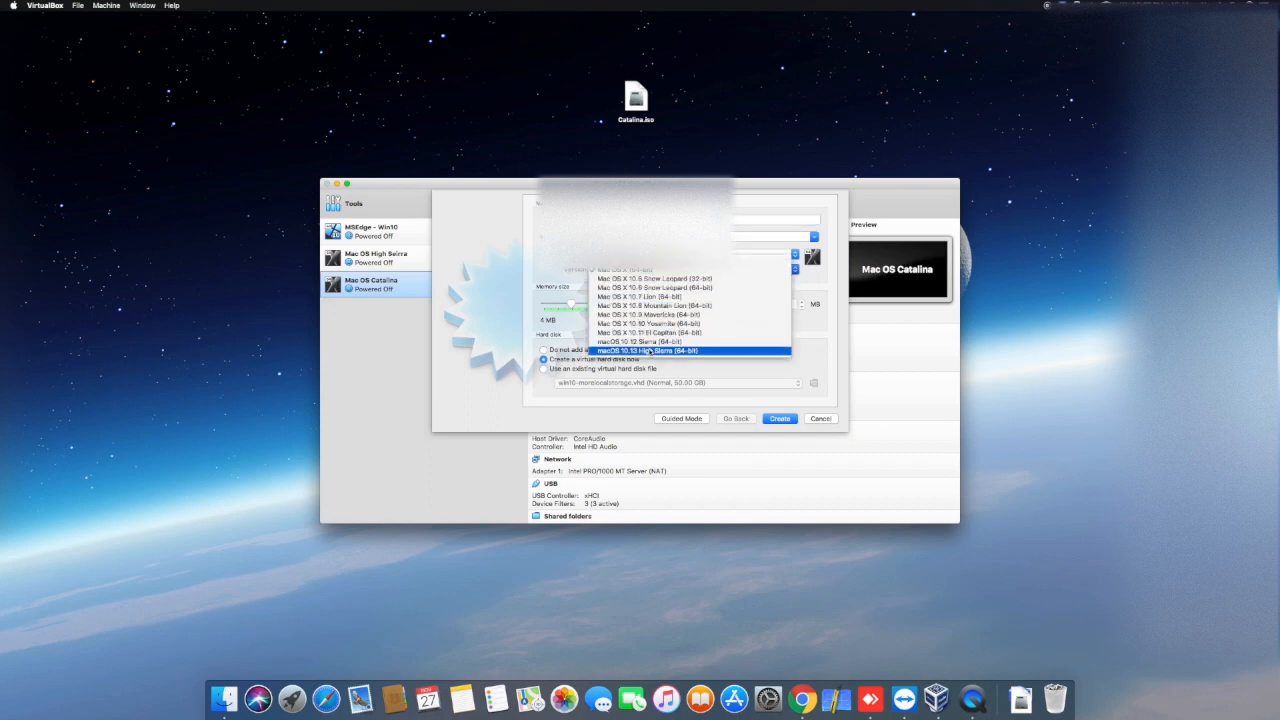
pyautogui.click(651, 351)
pyautogui.click(611, 305)
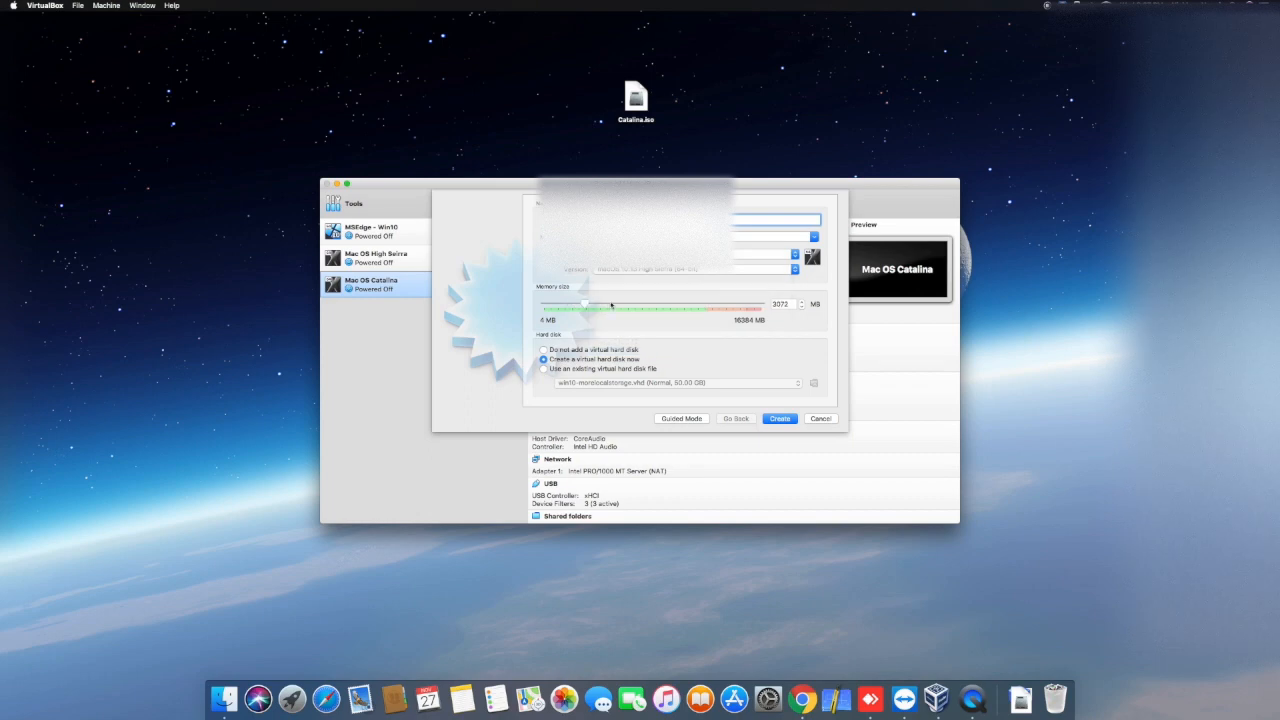
pyautogui.scroll(6, 609, 306)
pyautogui.scroll(-2, 610, 305)
pyautogui.scroll(-2, 610, 305)
pyautogui.click(779, 421)
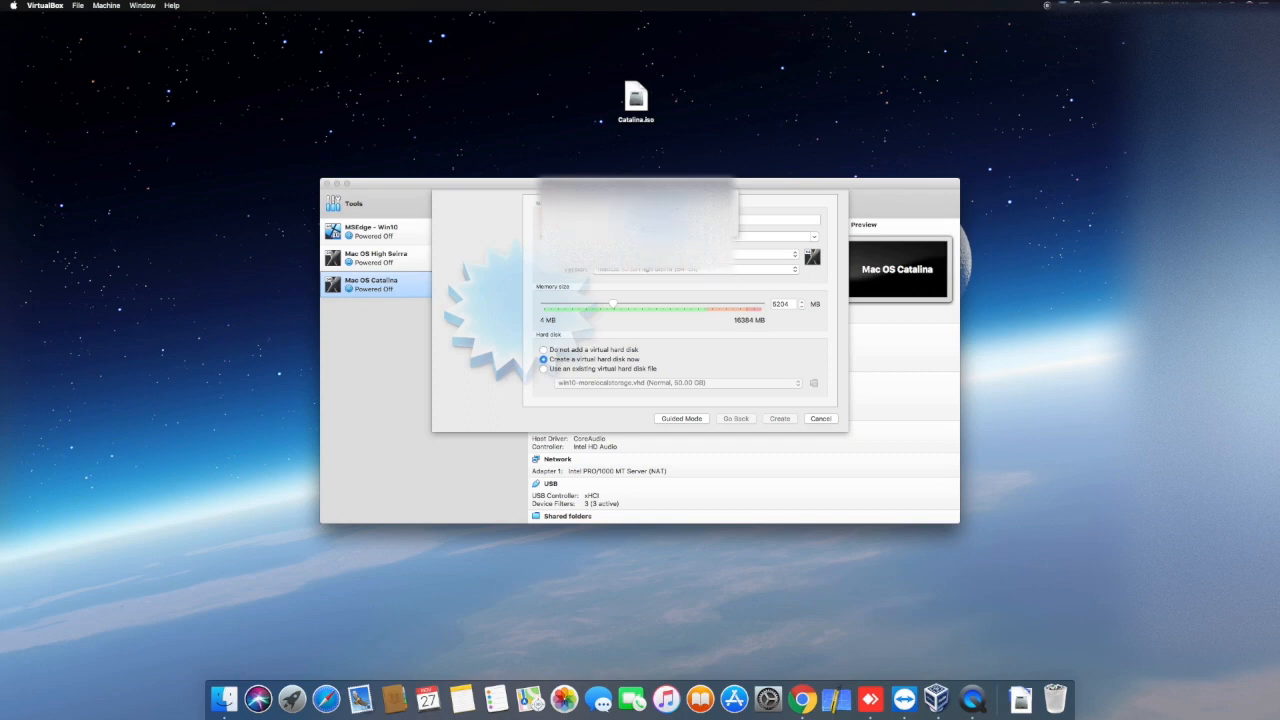
# Step: Create the virtual machine Mac OS Catalina VM with a new dynamically allocated VDI disk of about 75.62 GB
pyautogui.write('Mac')
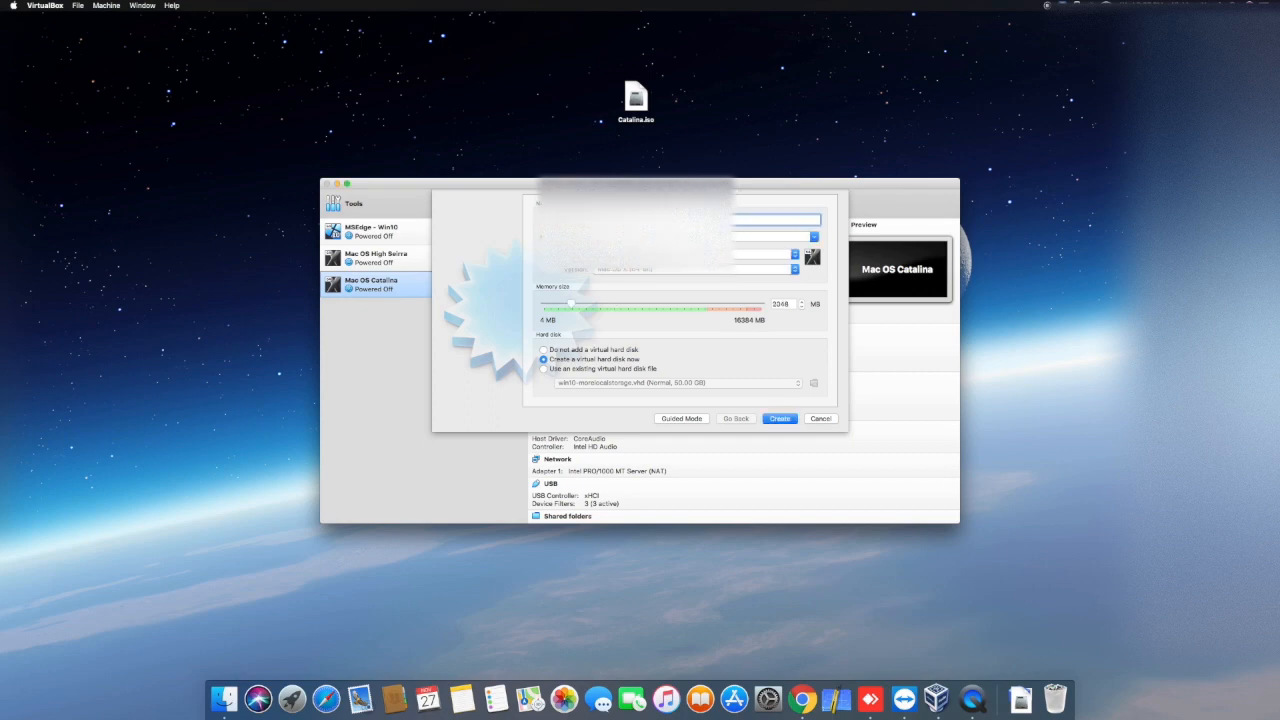
pyautogui.click(778, 418)
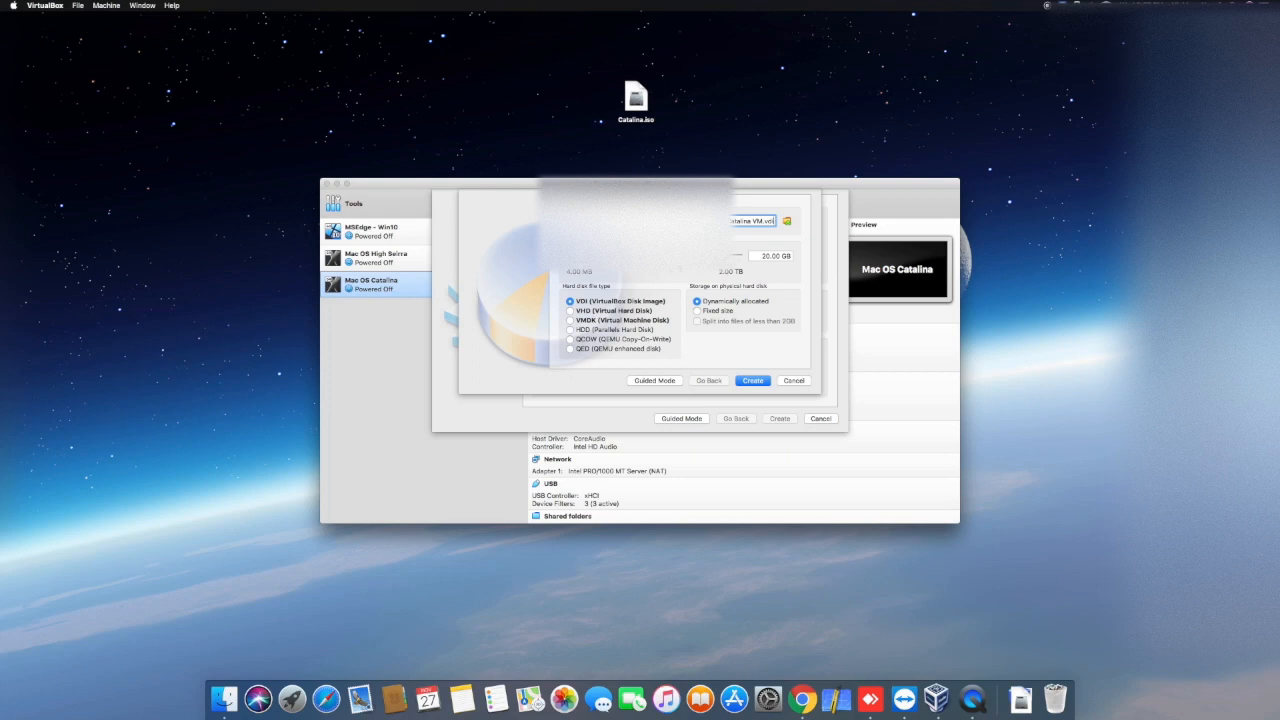
pyautogui.moveTo(687, 256); pyautogui.dragTo(697, 256)
pyautogui.click(754, 381)
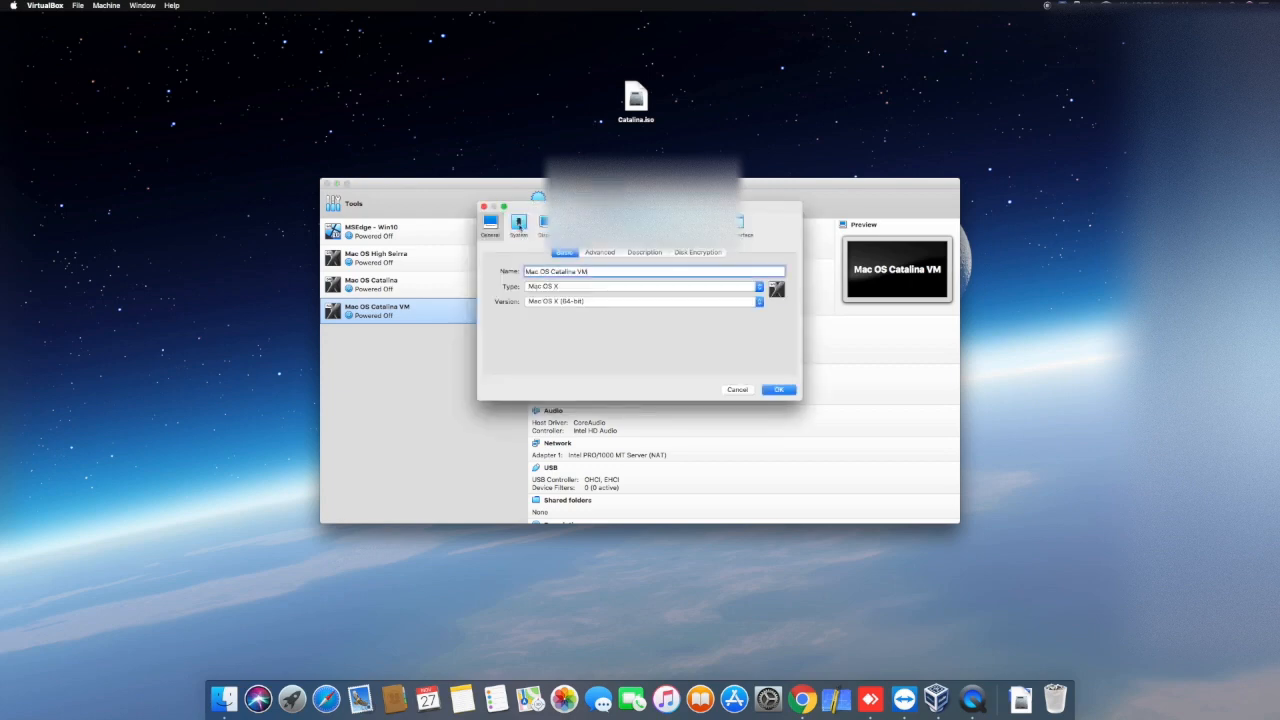
# Step: Remove Floppy from the new virtual machine's boot order and keep ICH9 as the chipset
pyautogui.click(519, 224)
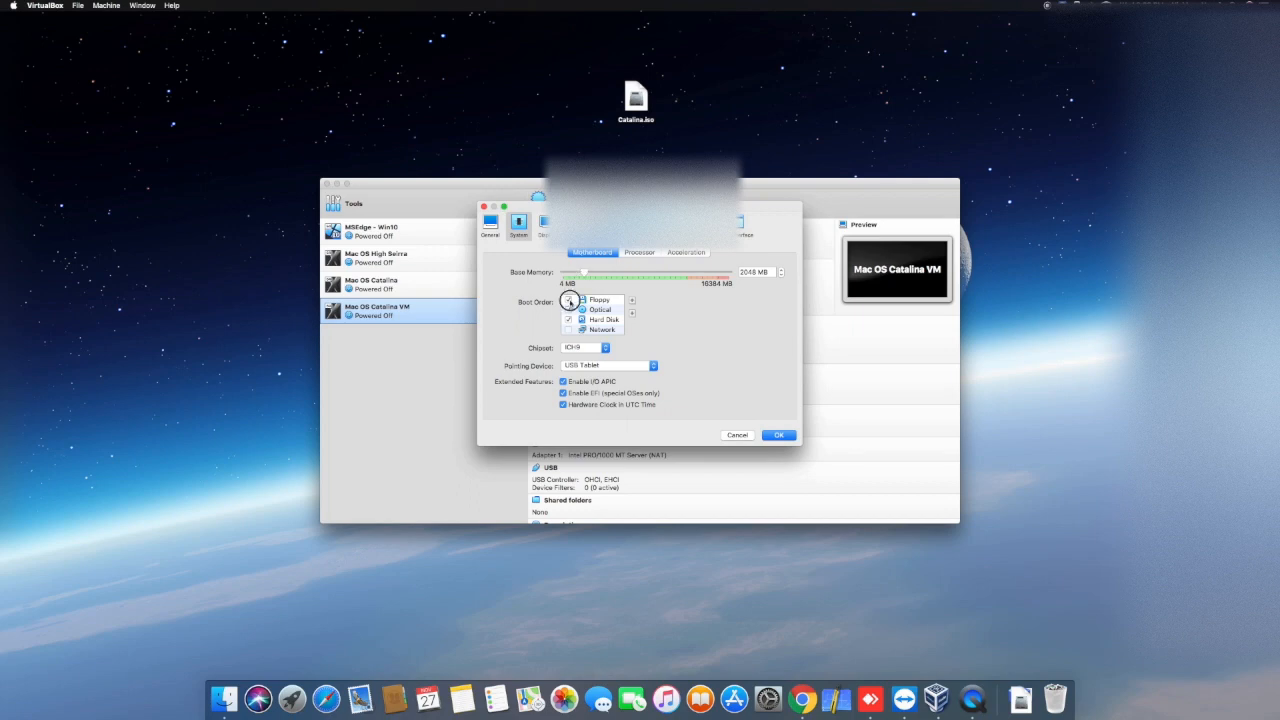
pyautogui.click(568, 300)
pyautogui.click(595, 349)
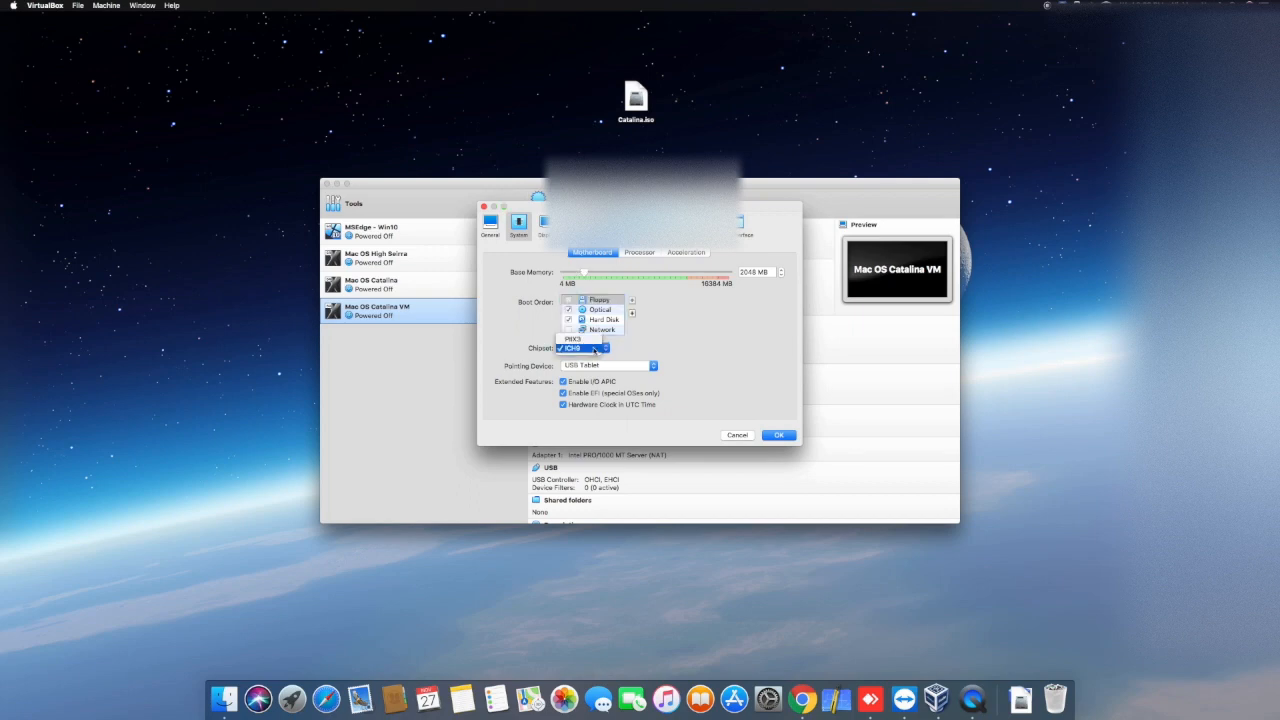
pyautogui.click(595, 349)
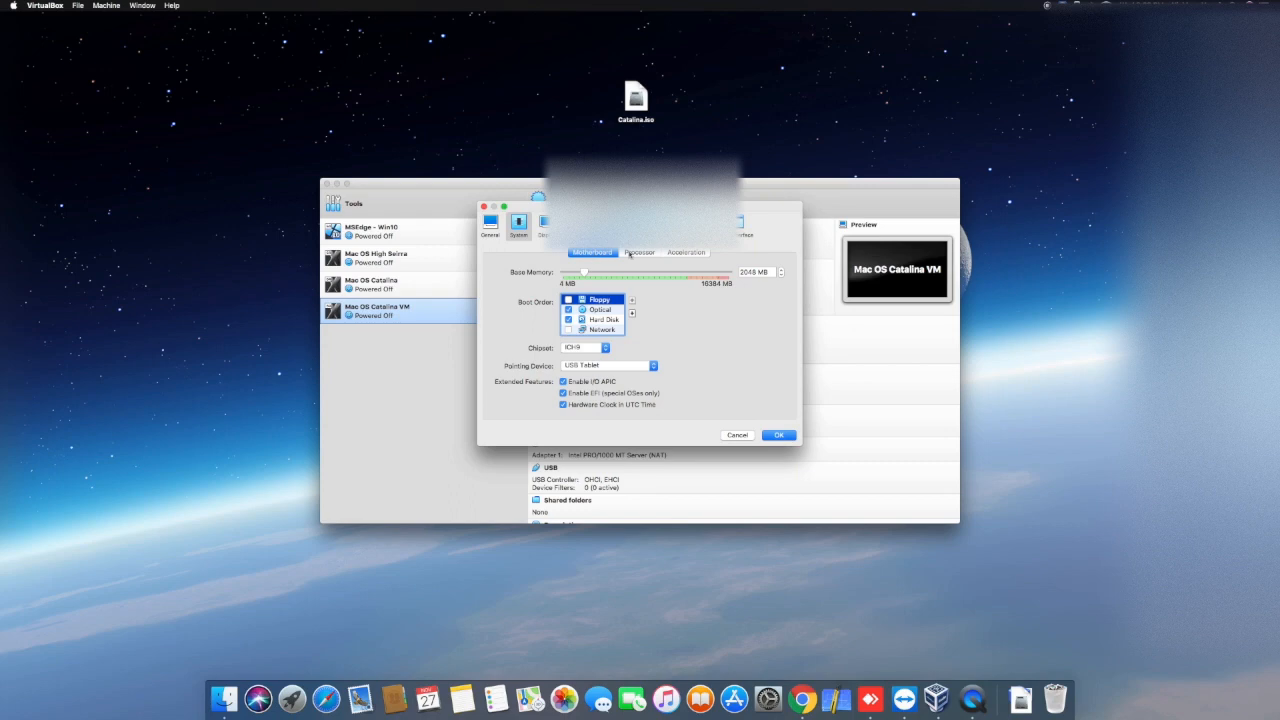
# Step: Set the virtual machine's number of processors to 3
pyautogui.click(634, 253)
pyautogui.click(619, 274)
pyautogui.click(590, 273)
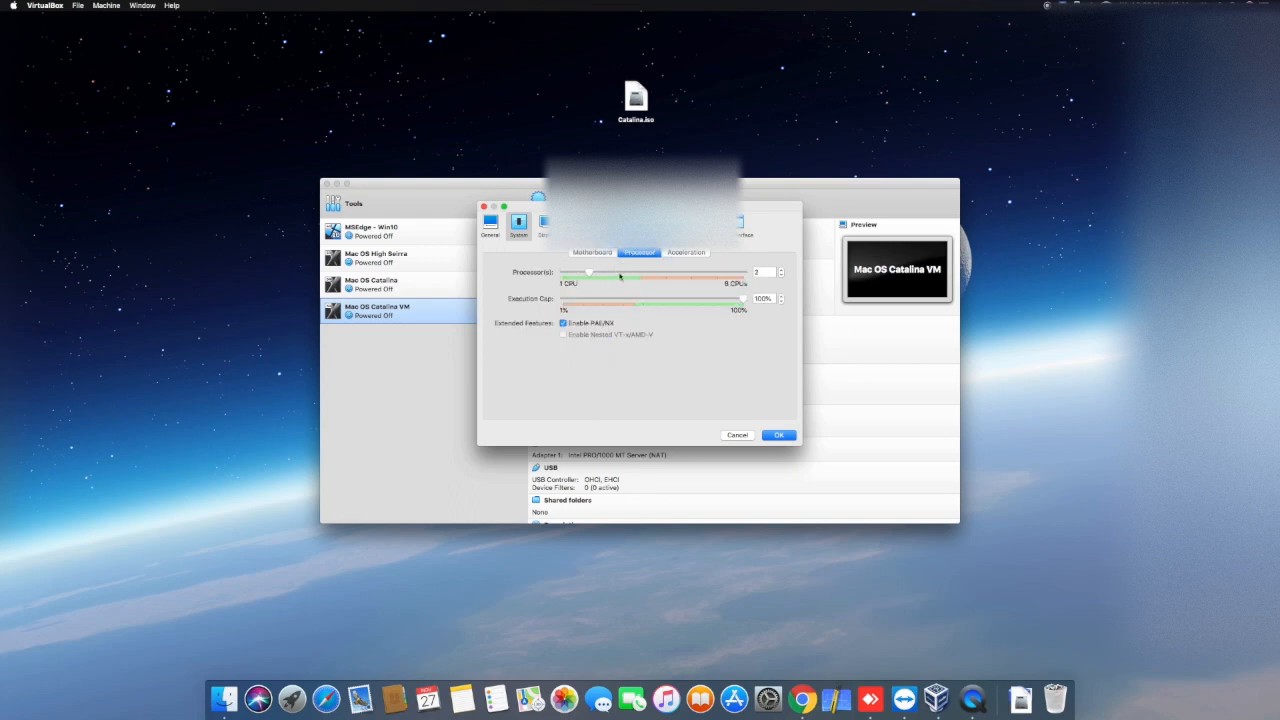
pyautogui.click(617, 274)
# Step: Raise the virtual machine's video memory to 128 MB and choose VMSVGA as the graphics controller
pyautogui.click(543, 222)
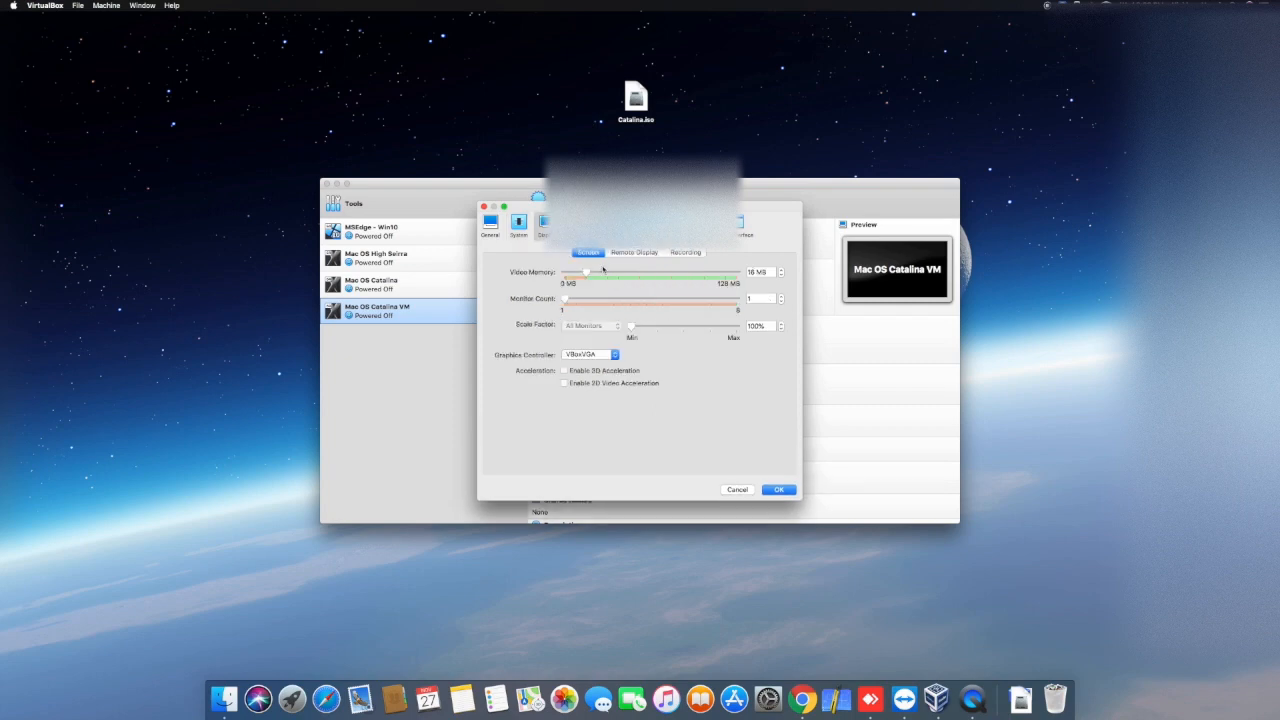
pyautogui.scroll(5, 617, 270)
pyautogui.click(592, 356)
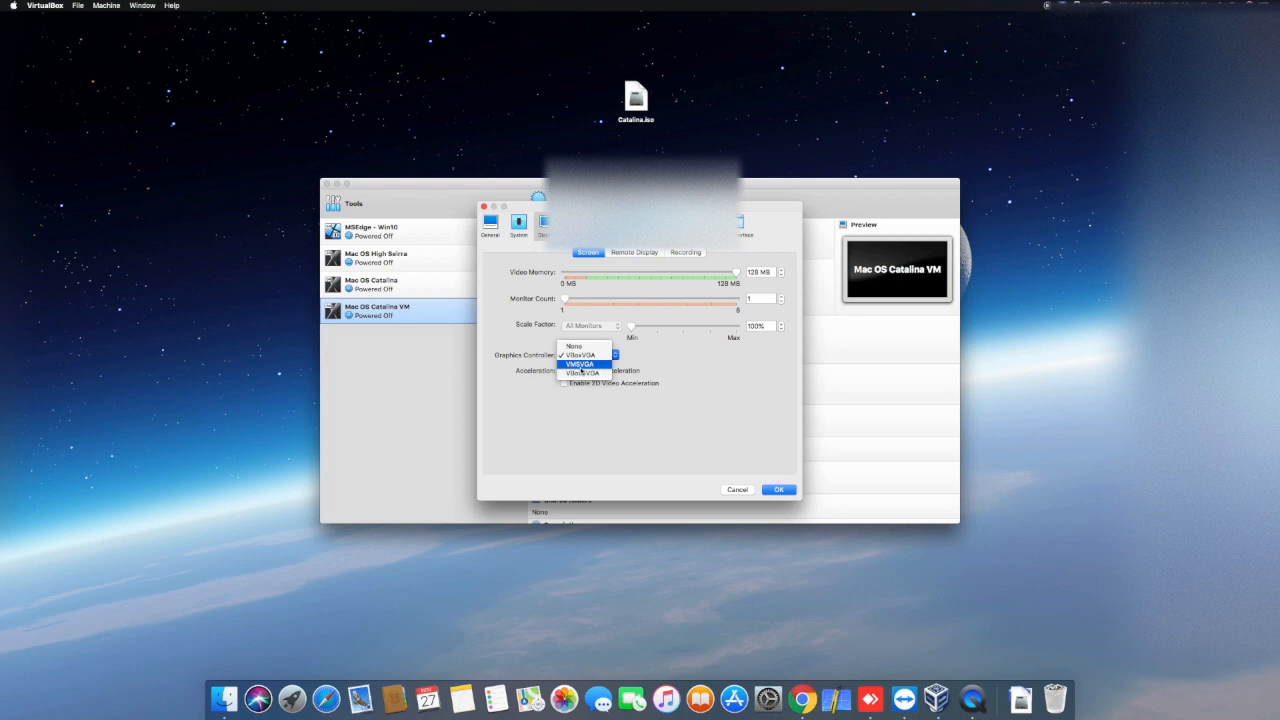
pyautogui.click(581, 365)
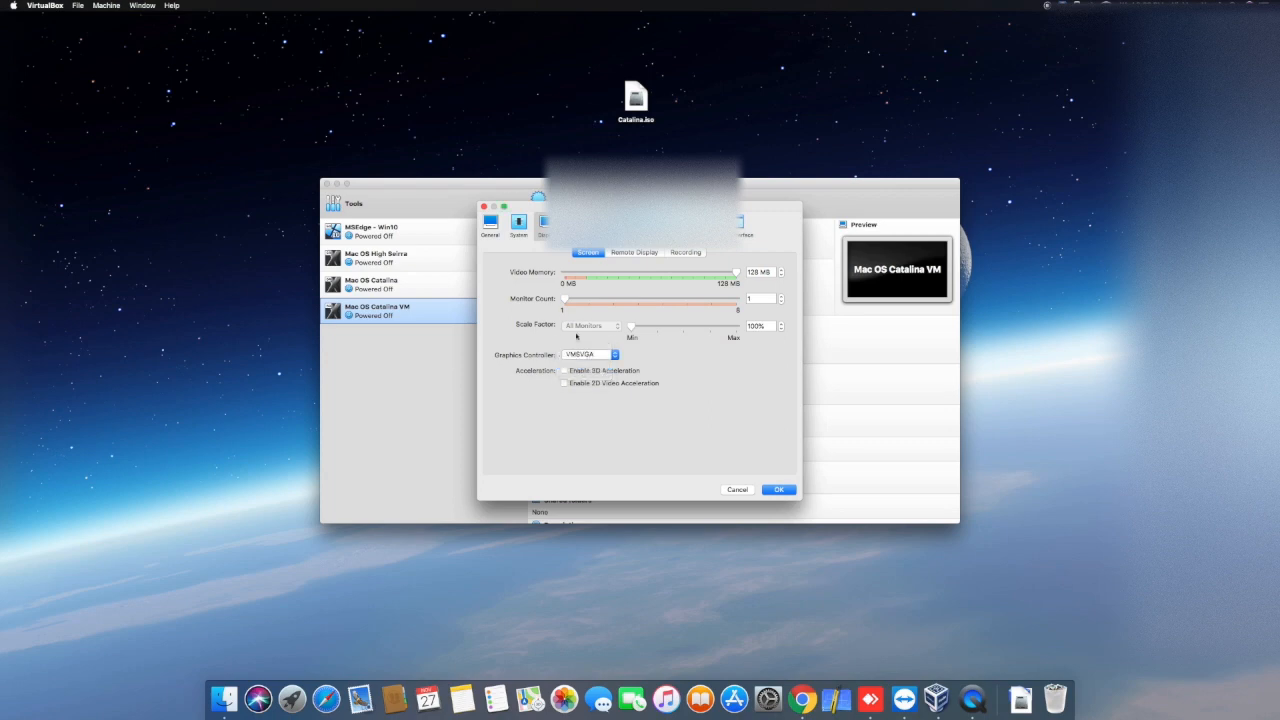
# Step: Load the Catalina.iso image from the desktop into the virtual machine's empty optical drive
pyautogui.click(572, 224)
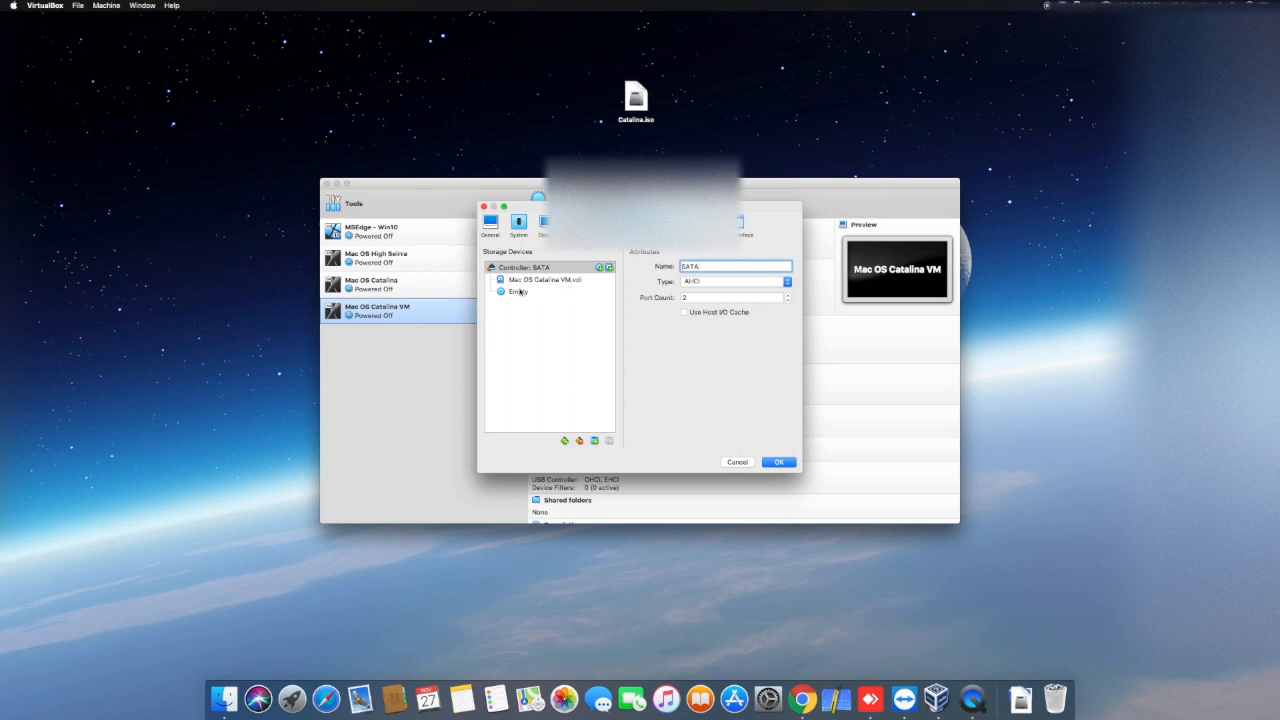
pyautogui.click(520, 291)
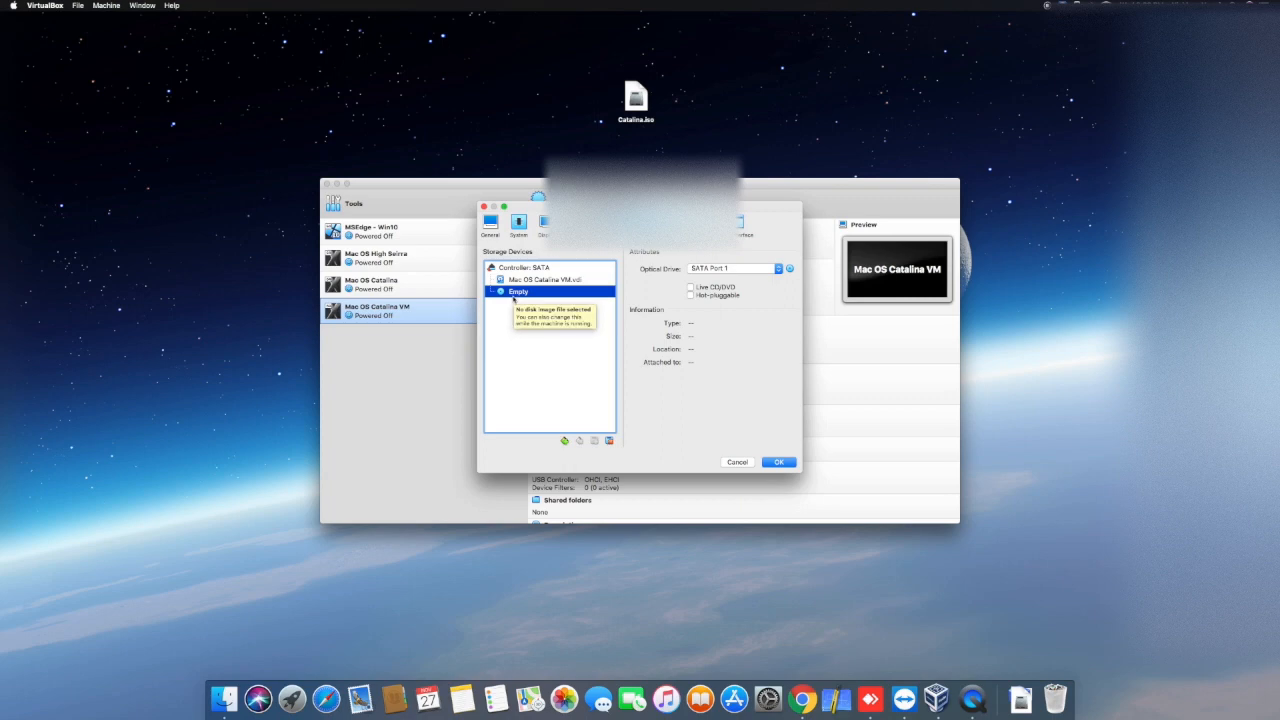
pyautogui.click(789, 268)
pyautogui.click(812, 300)
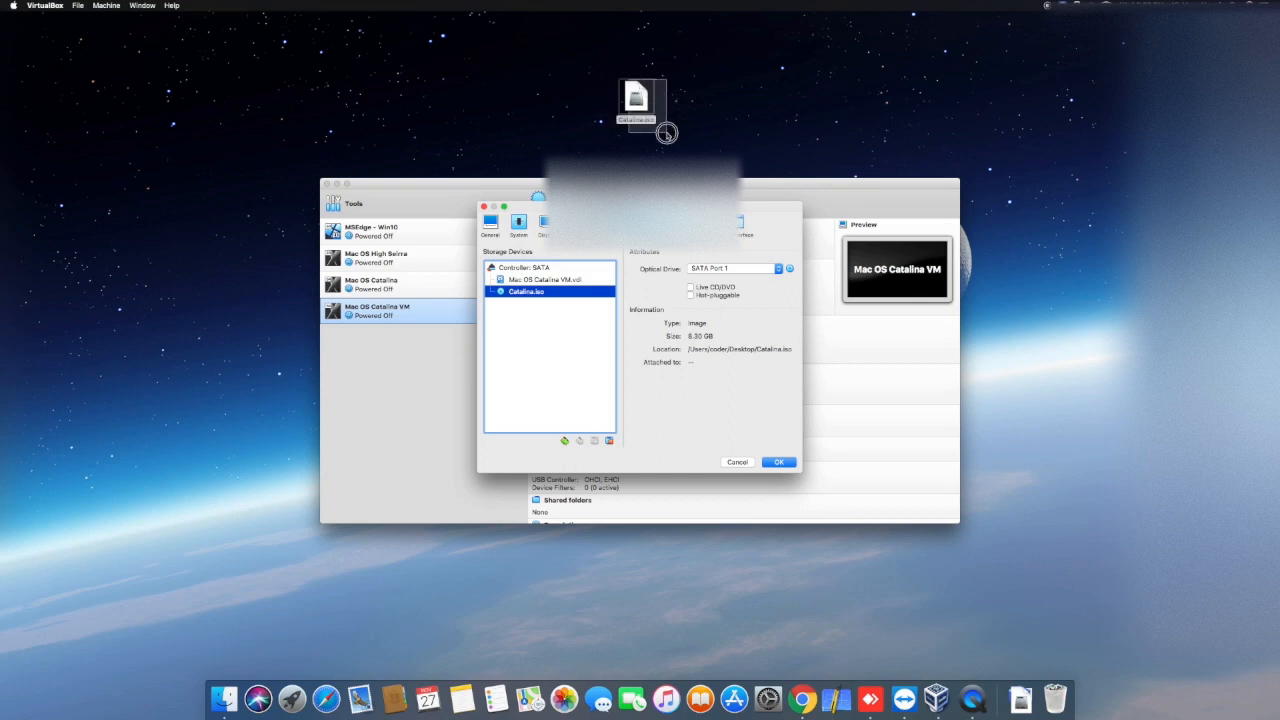
pyautogui.click(634, 100)
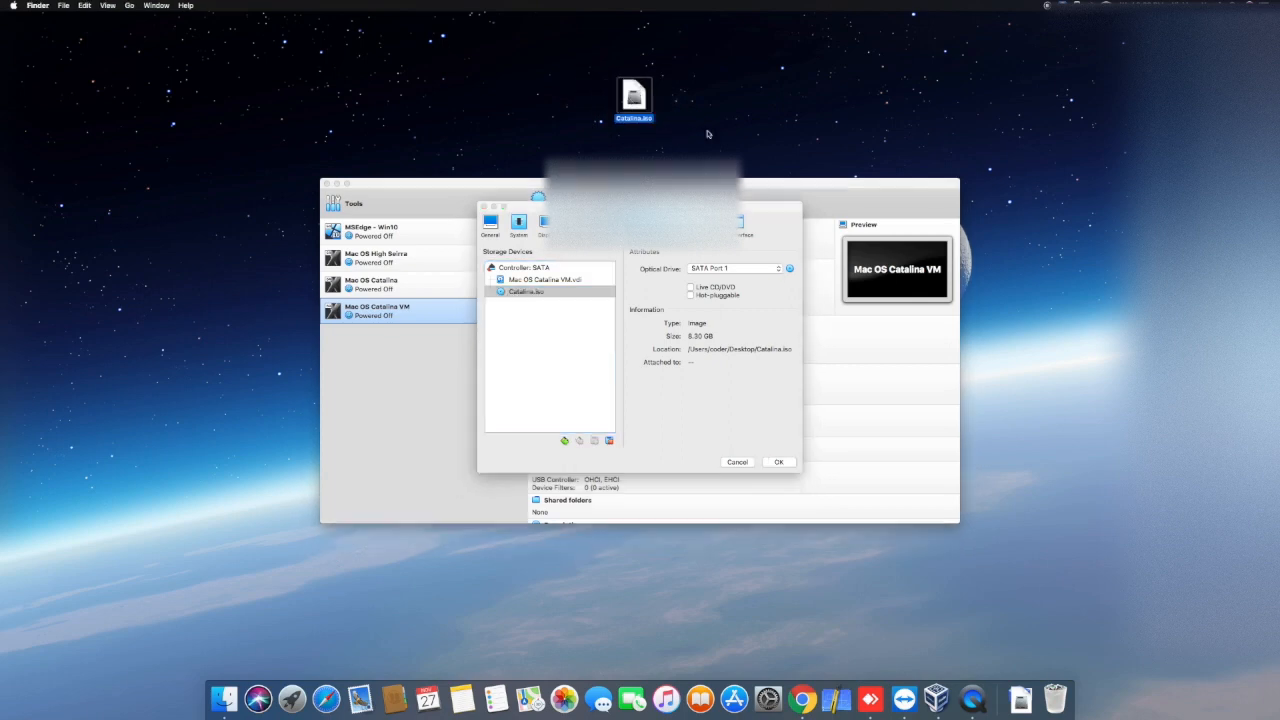
pyautogui.click(537, 320)
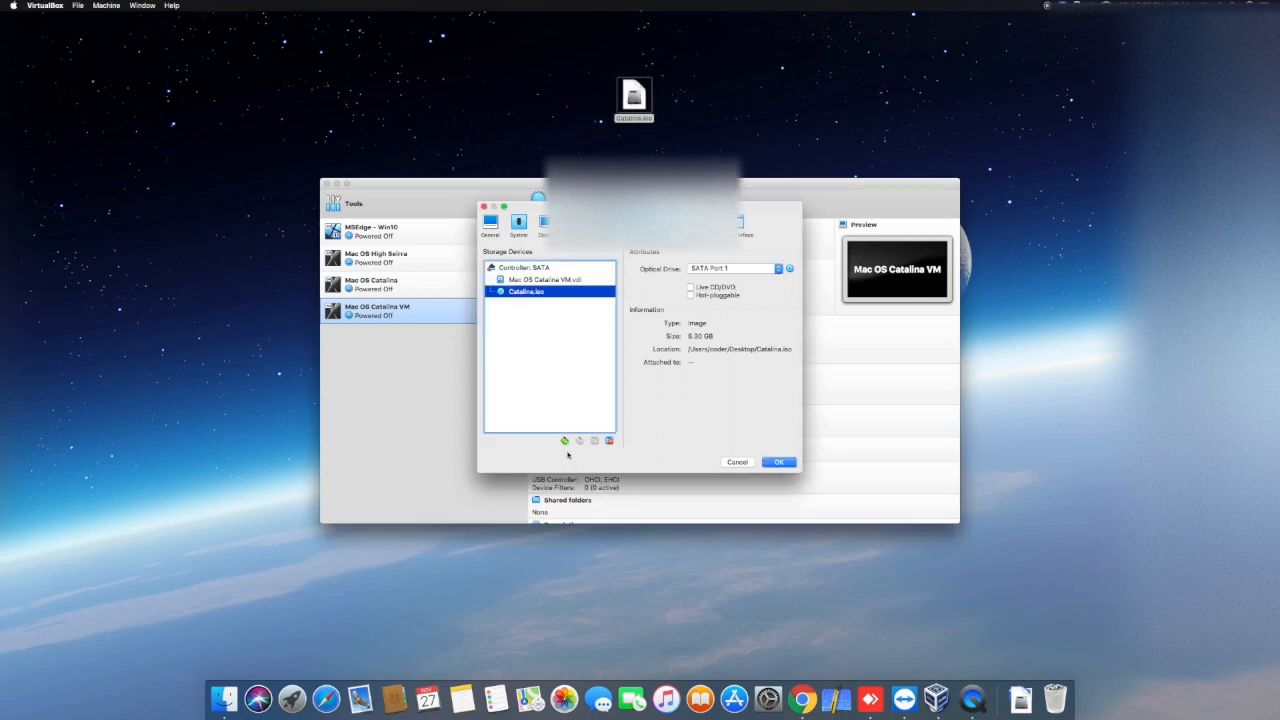
# Step: Attach the existing disk VirtualBox Boot.vmdk from the Downloads folder to the SATA controller as an additional hard disk
pyautogui.click(545, 269)
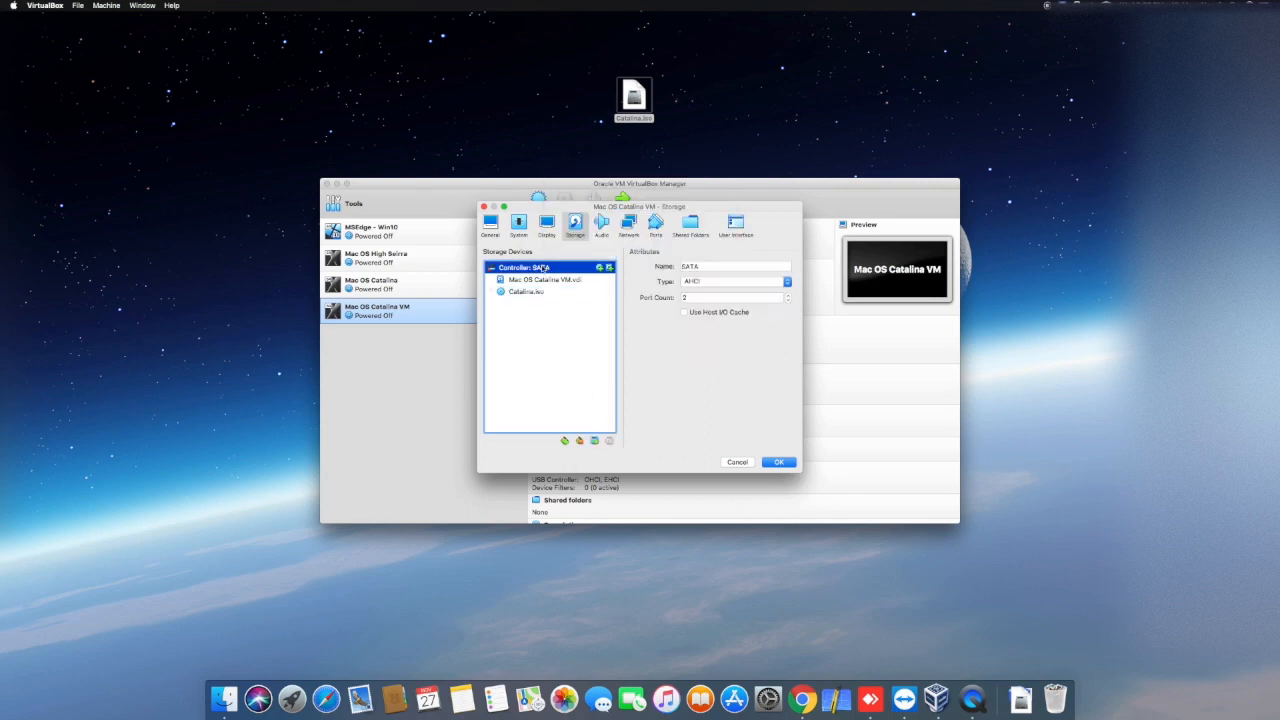
pyautogui.click(609, 268)
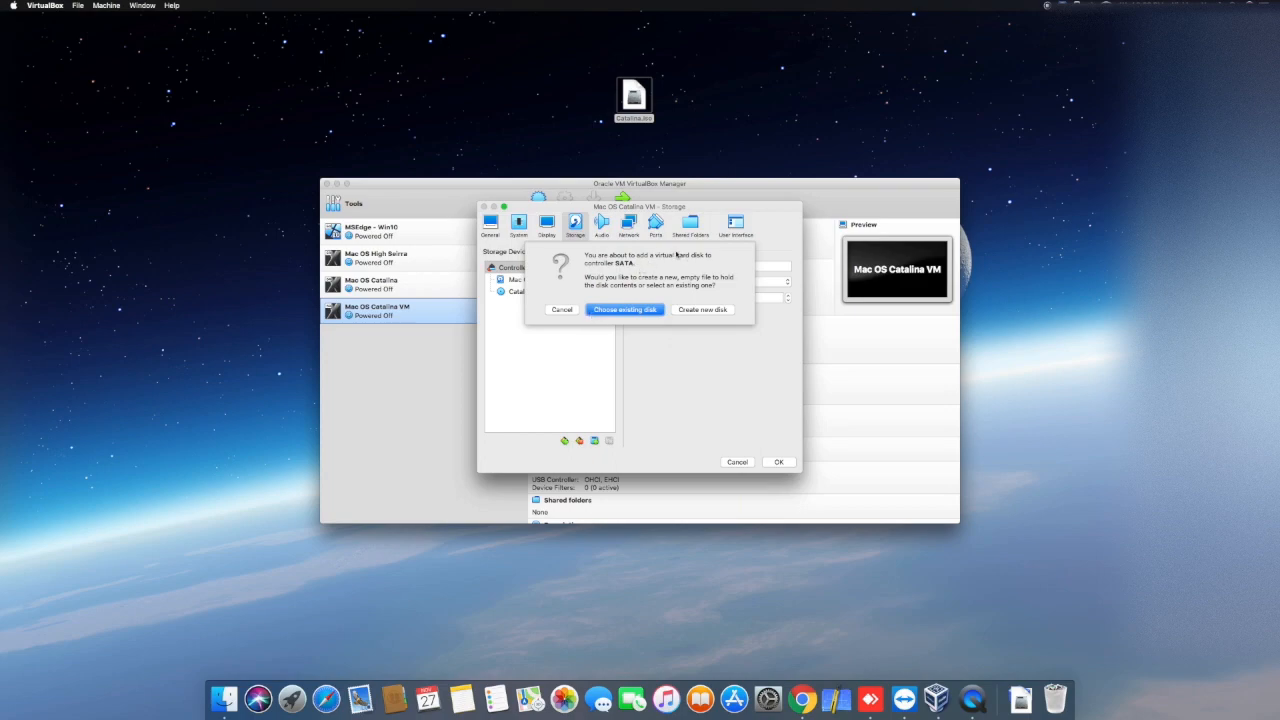
pyautogui.hotkey('ctrl', 'Right')
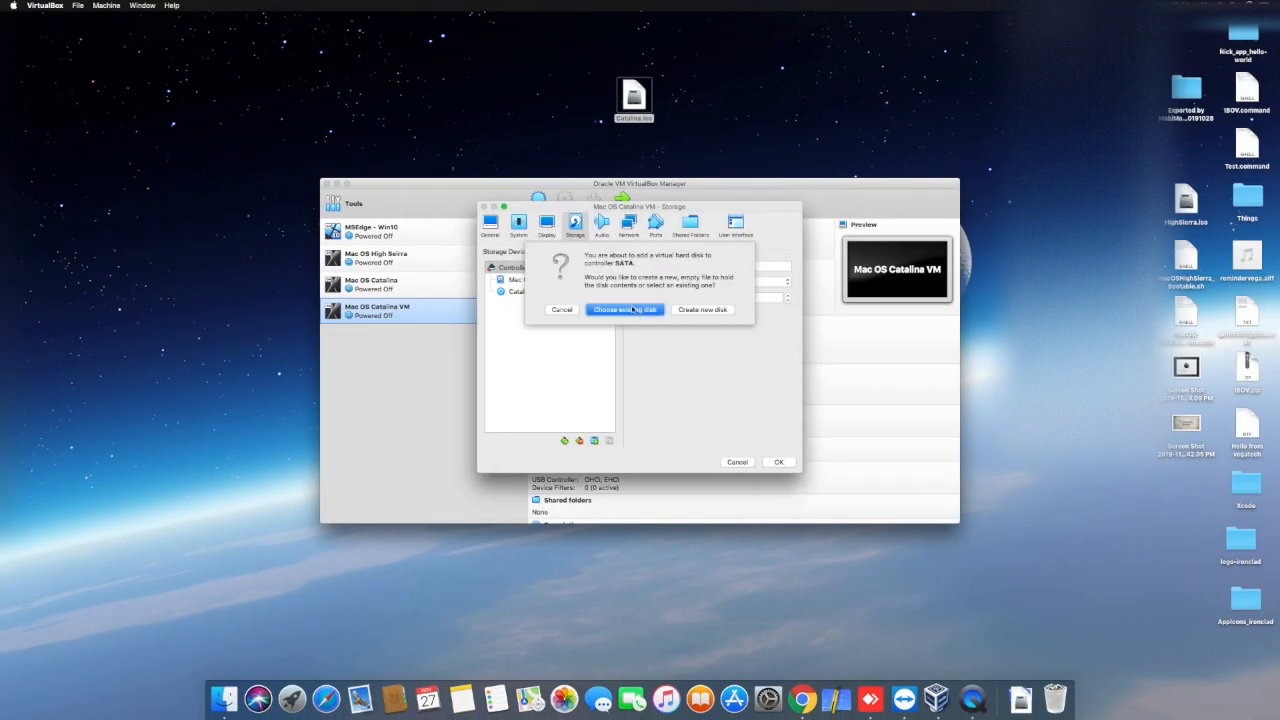
pyautogui.click(646, 310)
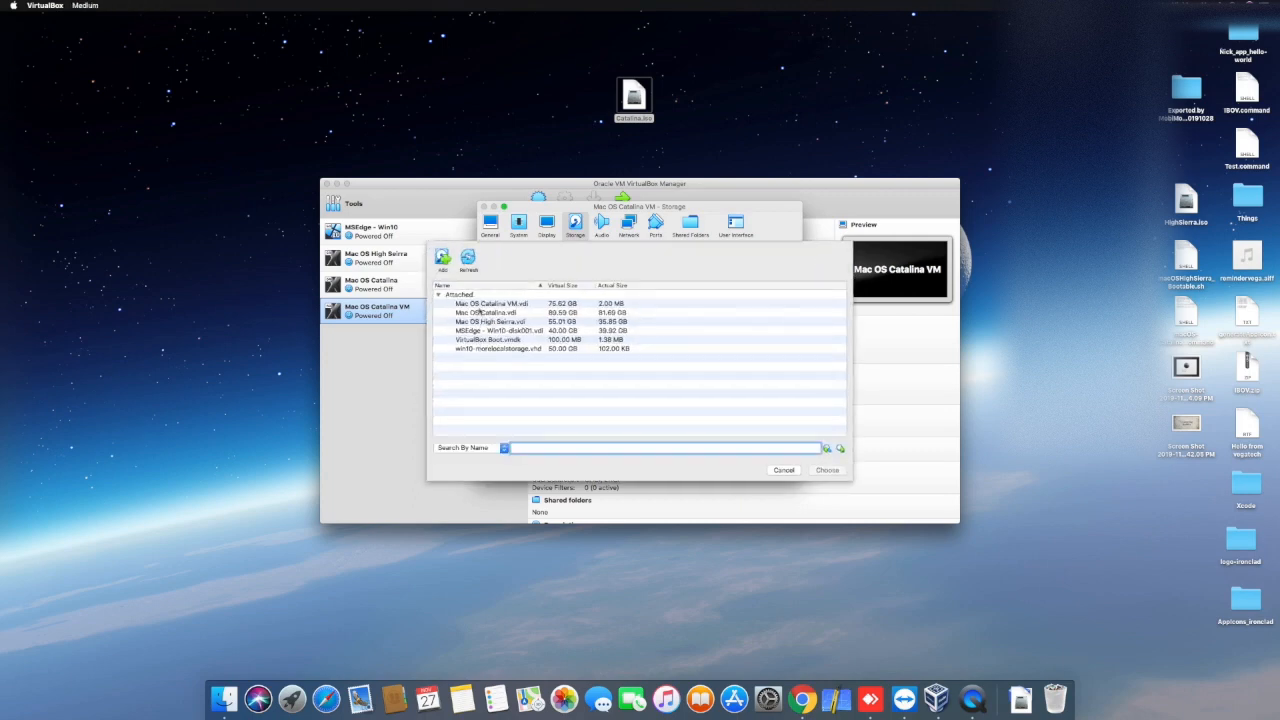
pyautogui.click(443, 260)
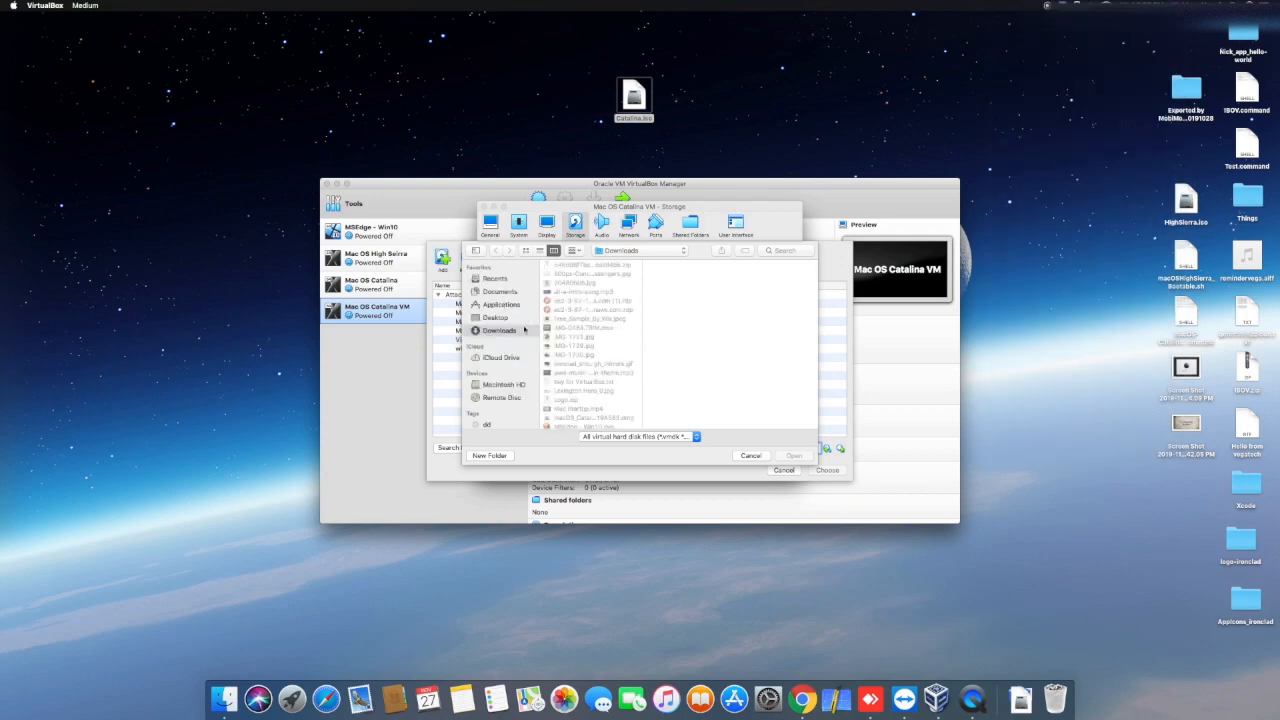
pyautogui.scroll(-10, 598, 345)
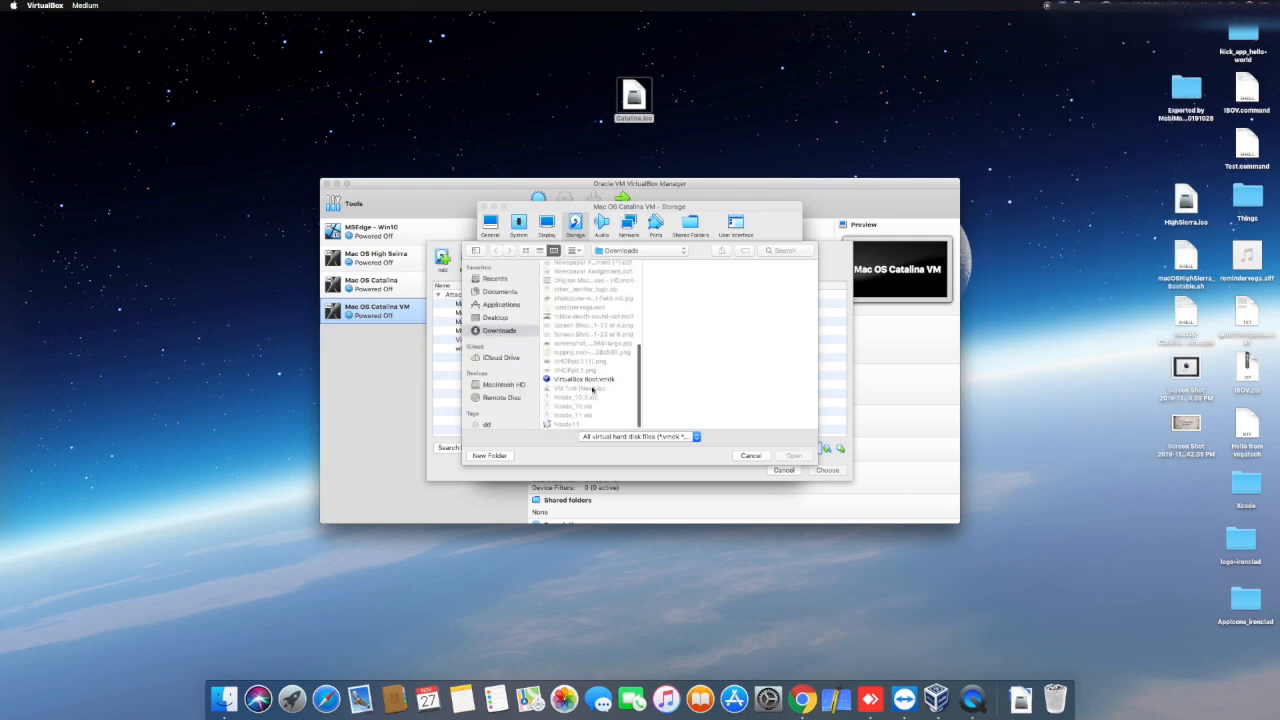
pyautogui.click(585, 380)
pyautogui.click(793, 456)
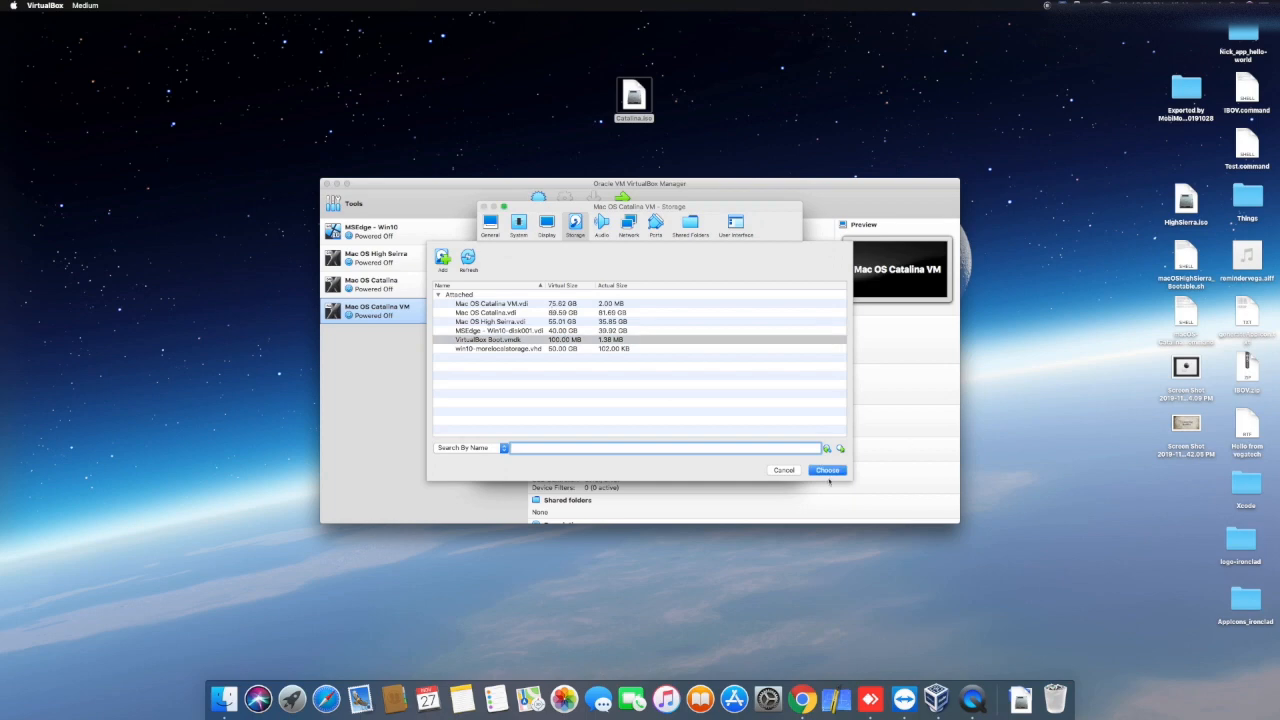
pyautogui.click(828, 470)
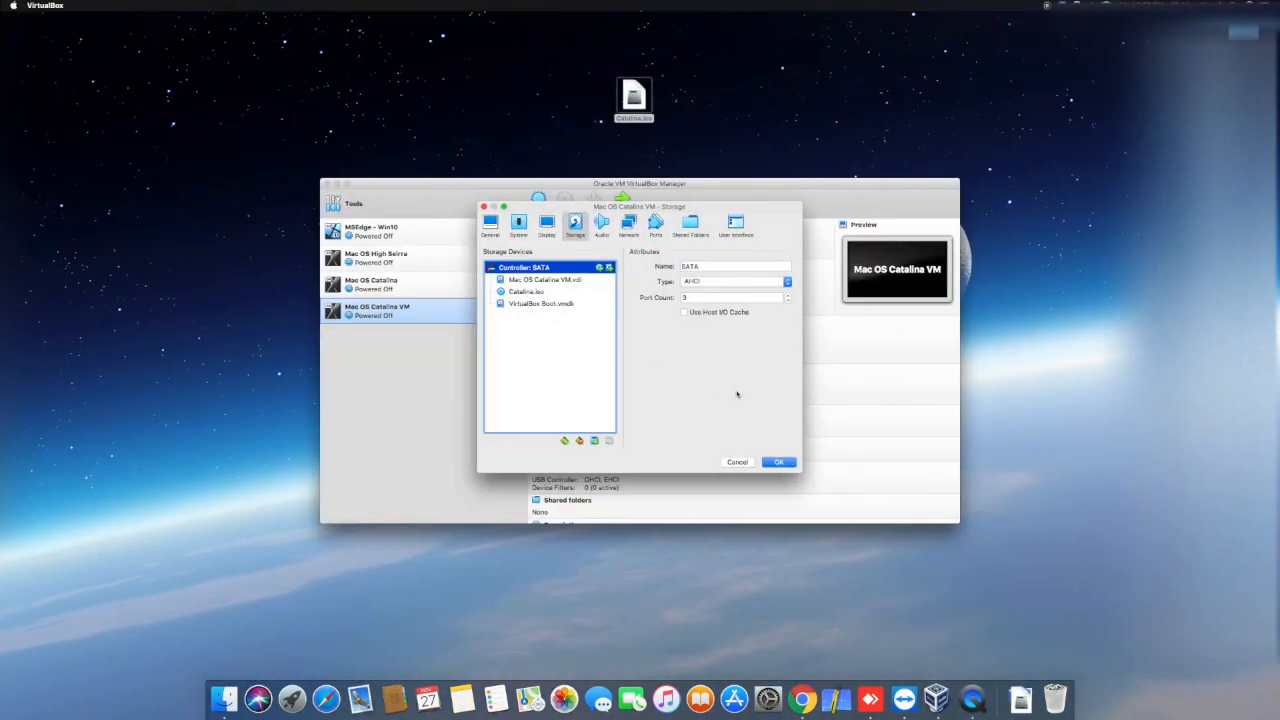
# Step: Switch the USB controller to USB 3.0 (xHCI) and save the virtual machine's settings
pyautogui.click(655, 228)
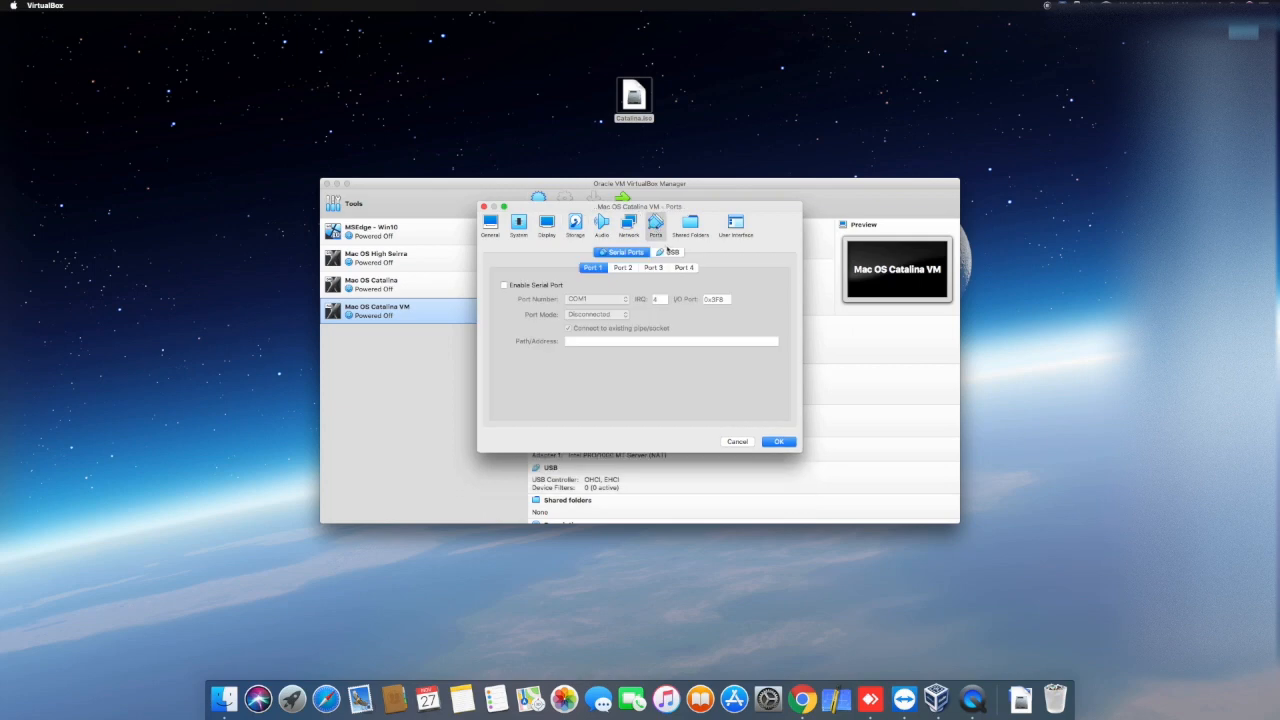
pyautogui.click(668, 251)
pyautogui.click(565, 302)
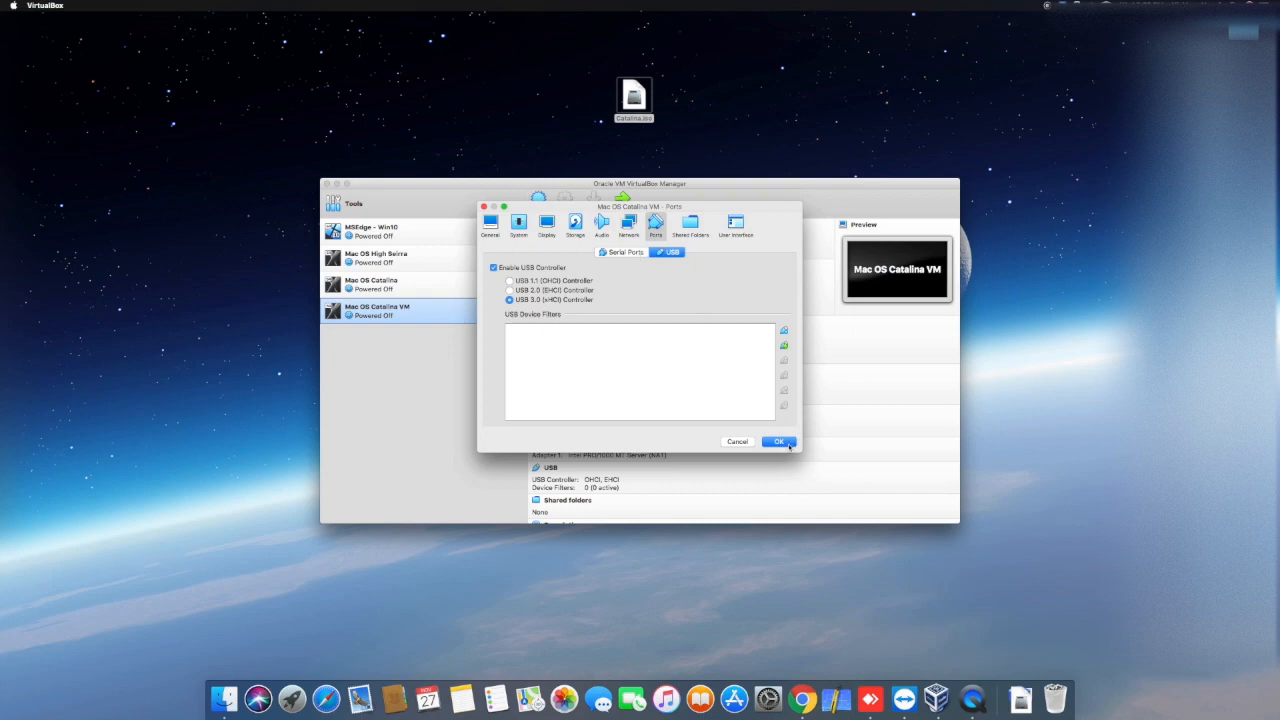
pyautogui.click(779, 442)
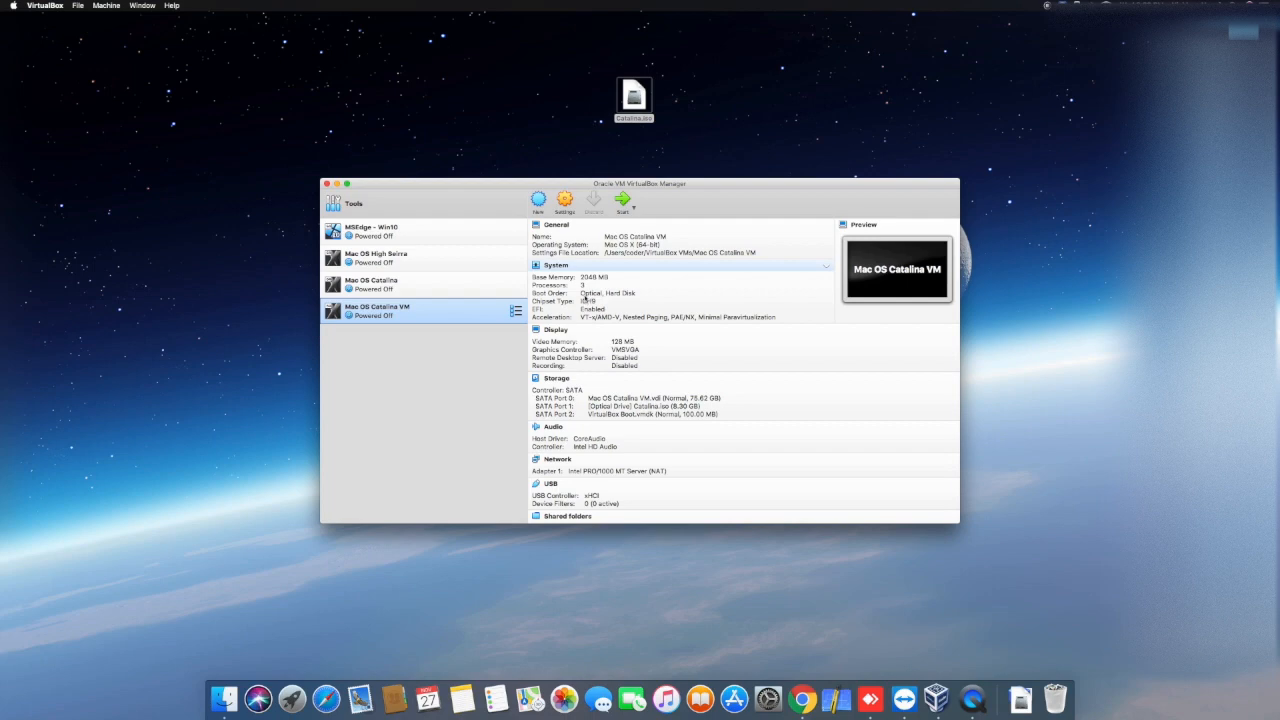
# Step: Start Mac OS Catalina VM and dismiss the keyboard capture and mouse integration notices
pyautogui.click(622, 201)
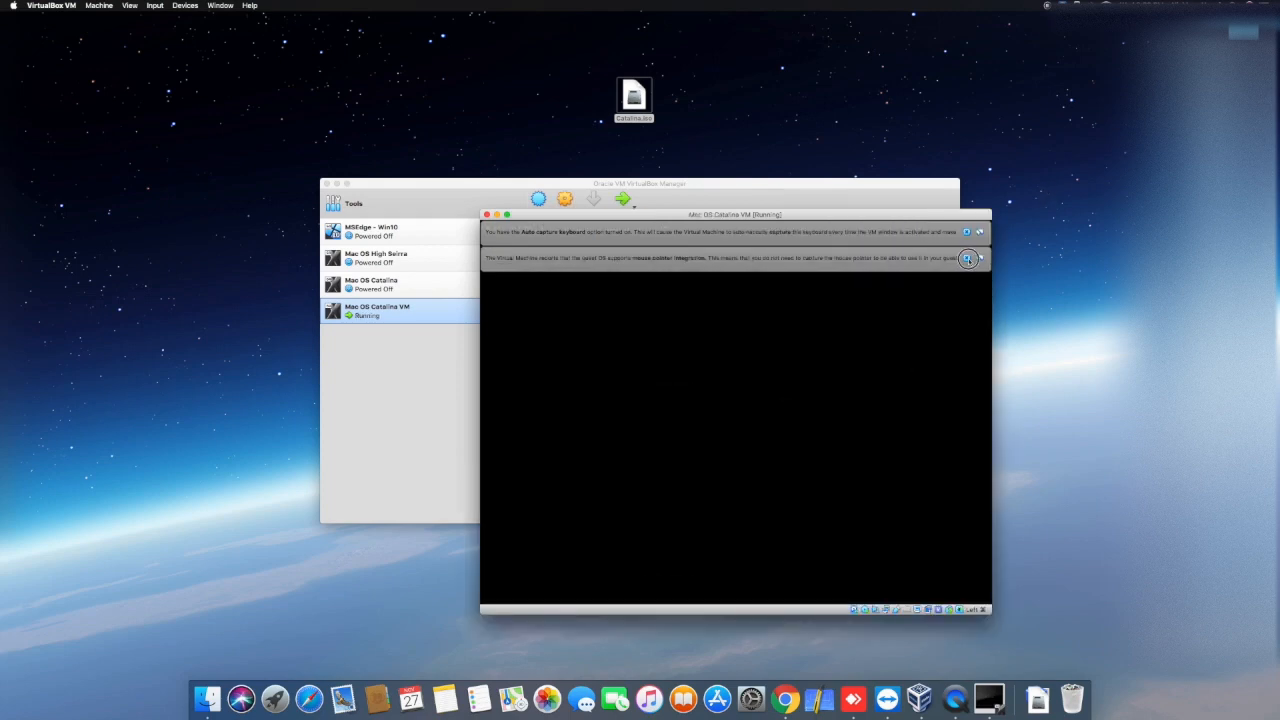
pyautogui.click(978, 258)
pyautogui.click(978, 232)
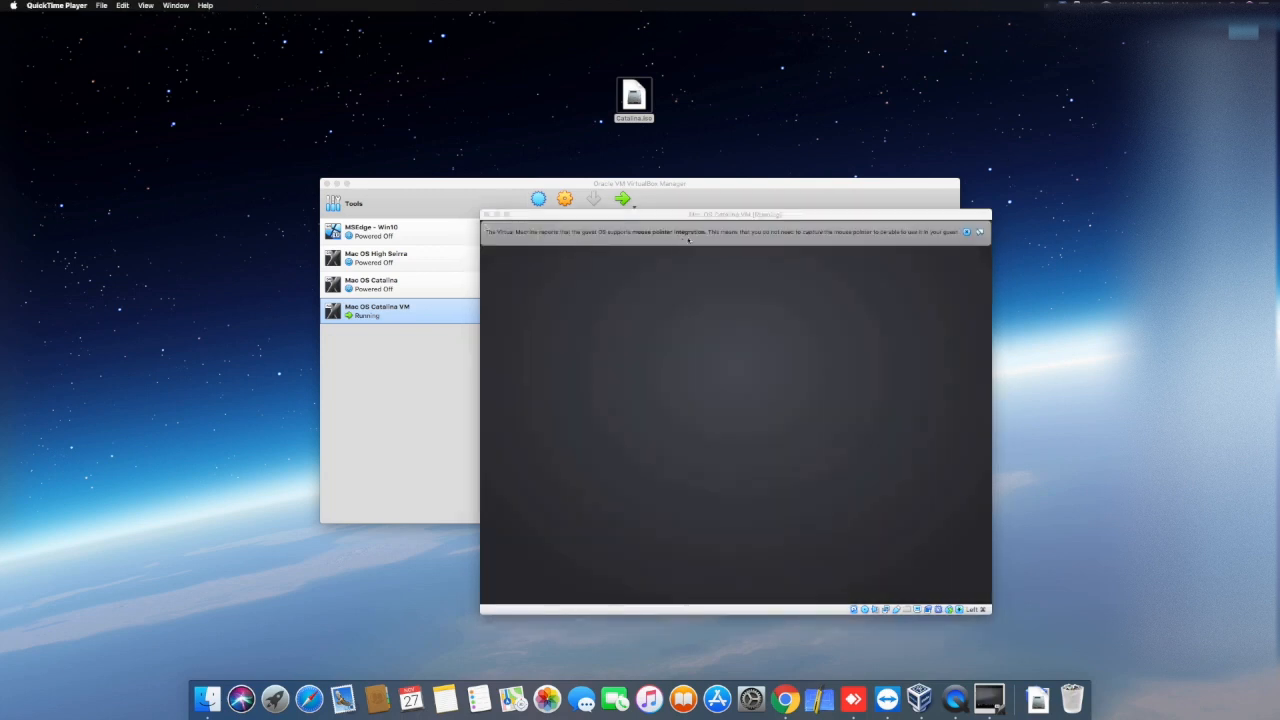
pyautogui.click(979, 232)
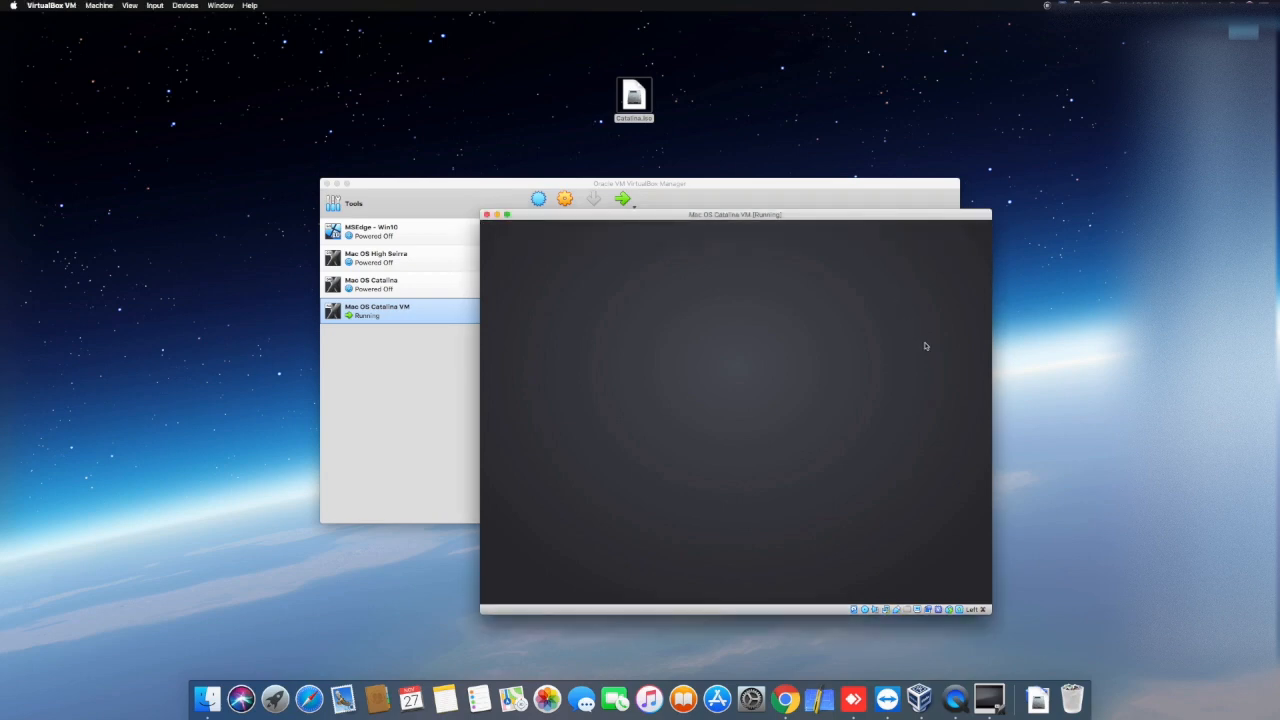
# Step: Reposition the virtual machine window, accept English as the installer language and open Disk Utility
pyautogui.moveTo(858, 214); pyautogui.dragTo(789, 97)
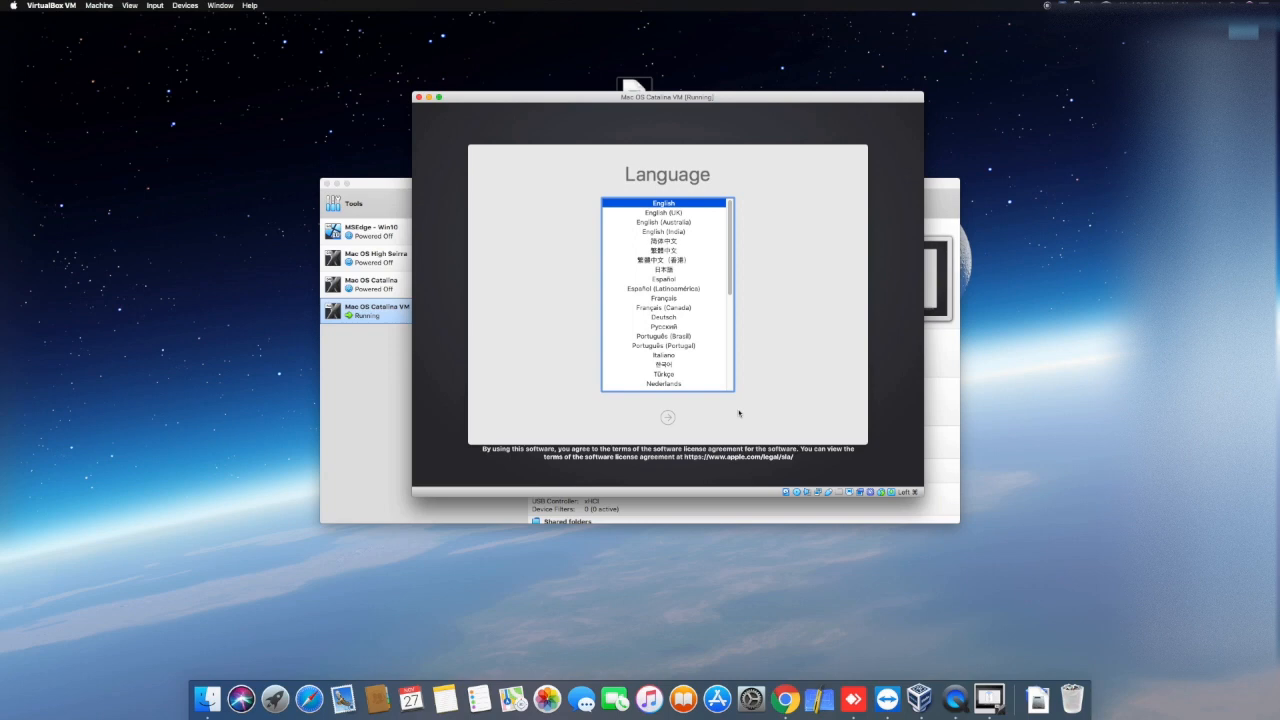
pyautogui.press('Return')
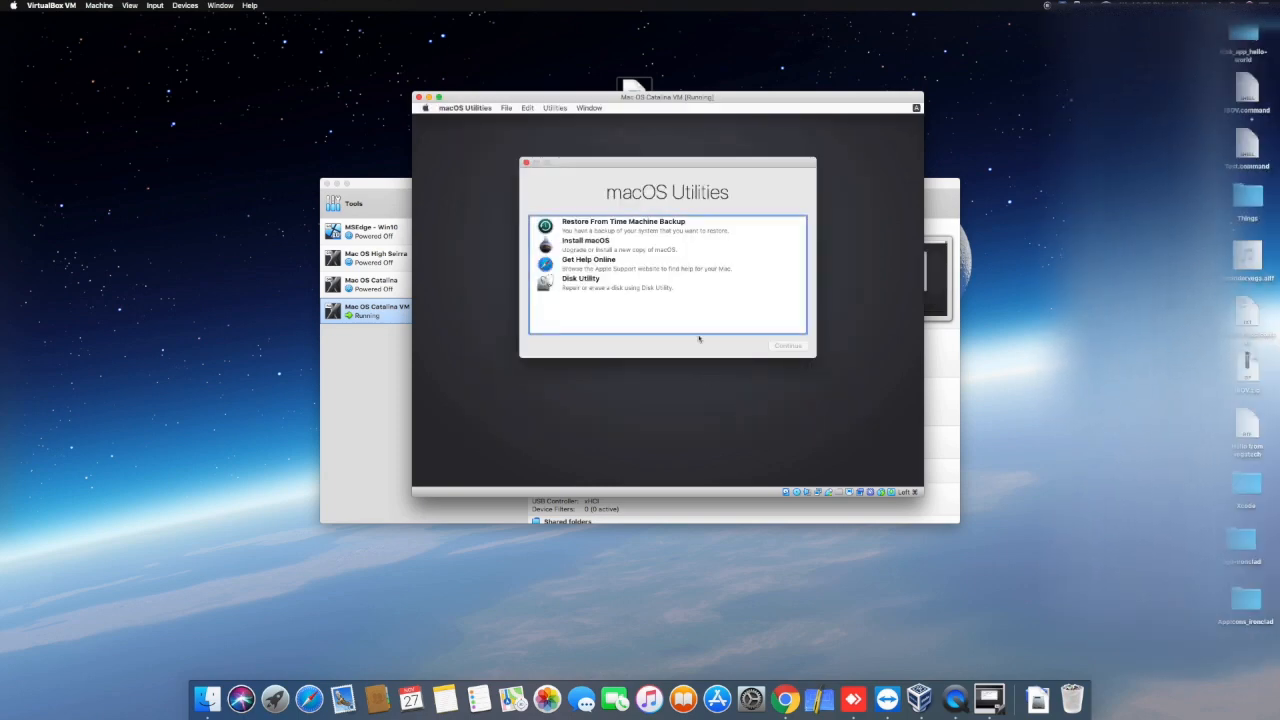
pyautogui.click(561, 284)
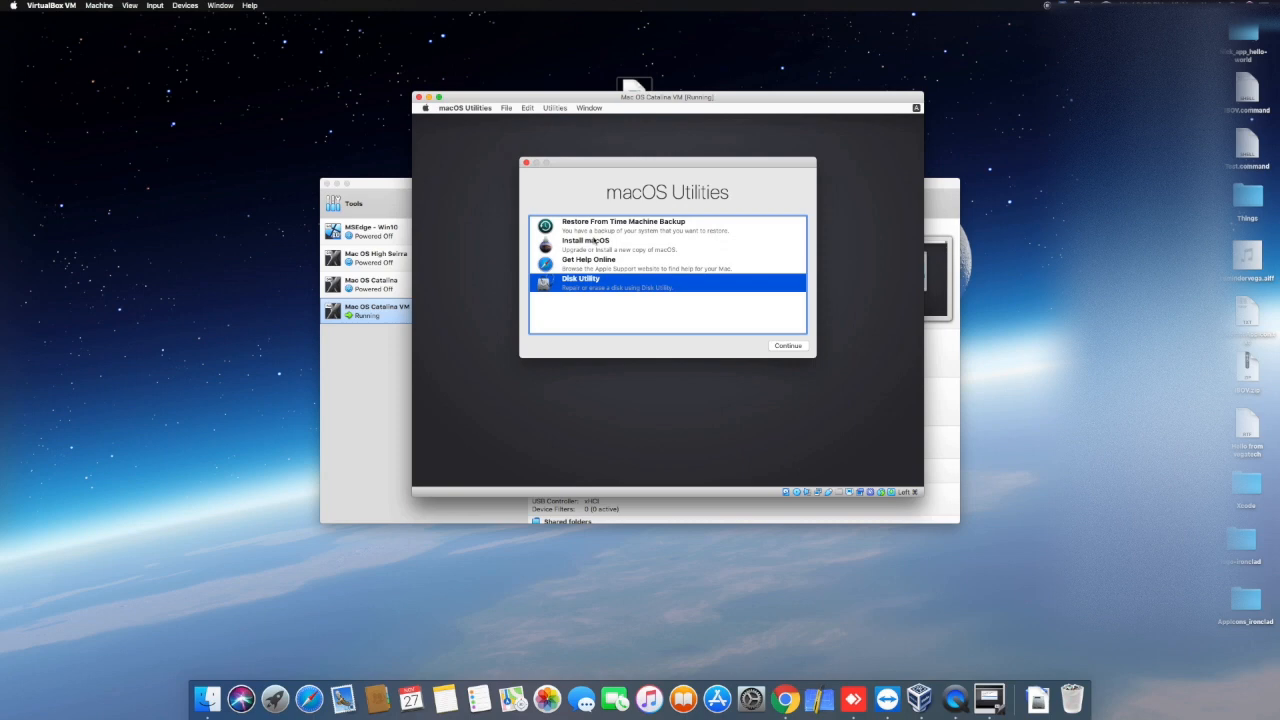
pyautogui.click(804, 345)
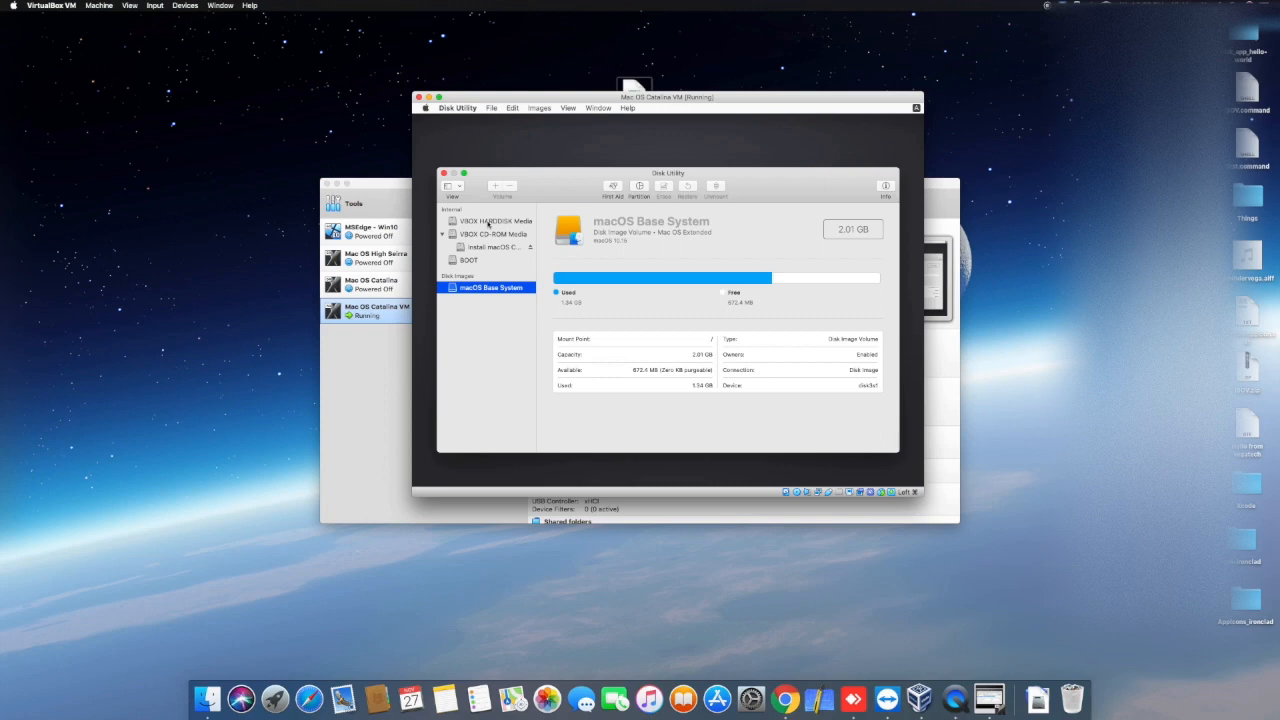
# Step: Erase VBOX HARDDISK Media under the name Macintosh HD, with Mac OS Extended (Journaled) format and GUID Partition Map scheme
pyautogui.click(488, 222)
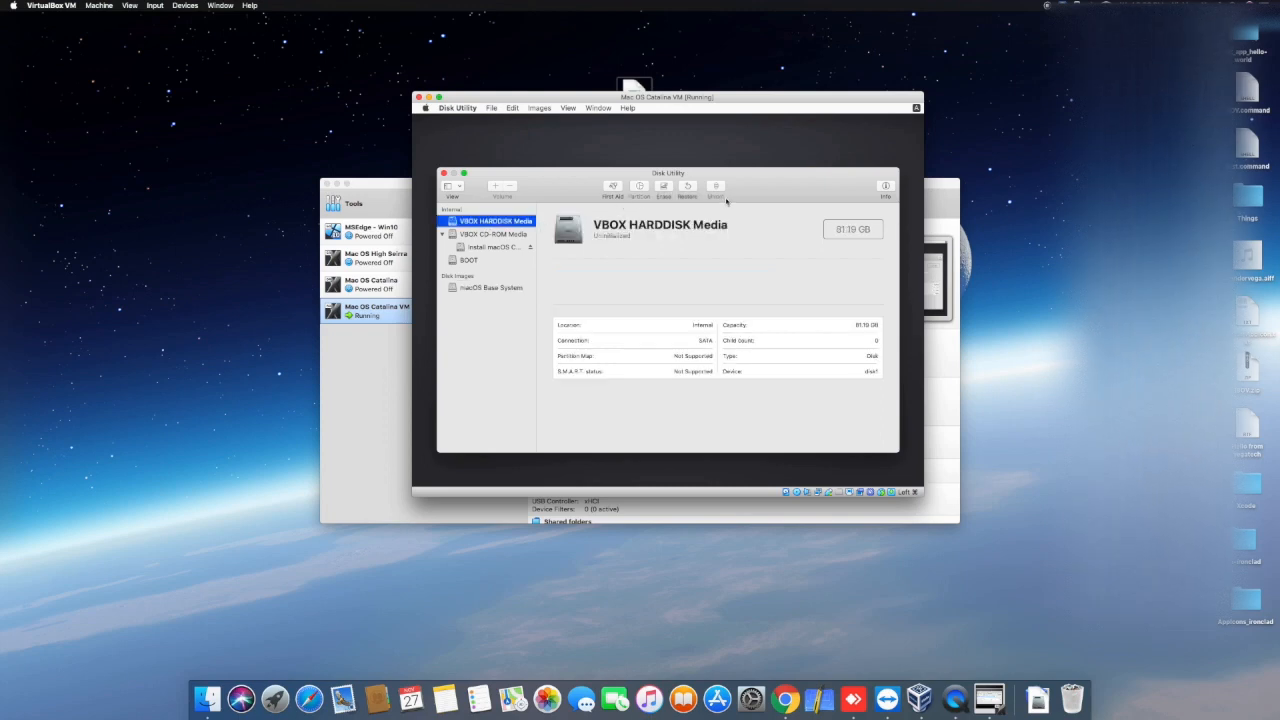
pyautogui.click(663, 187)
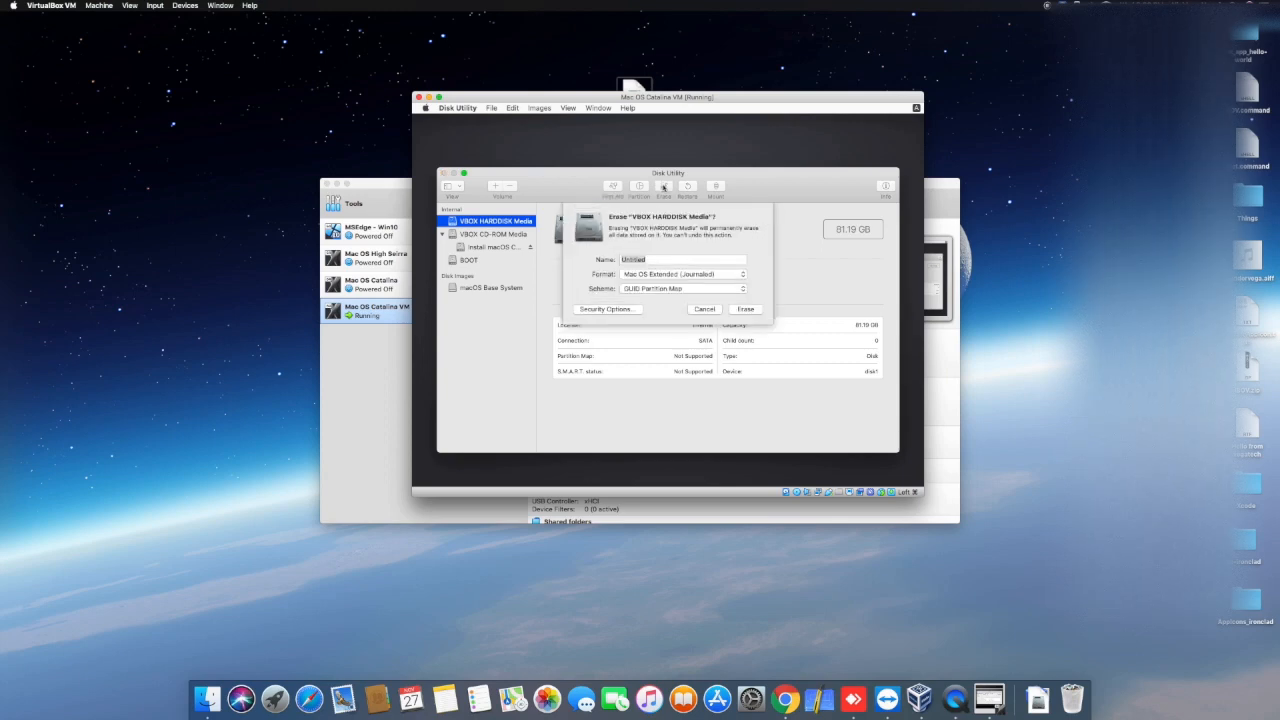
pyautogui.press('BackSpace')
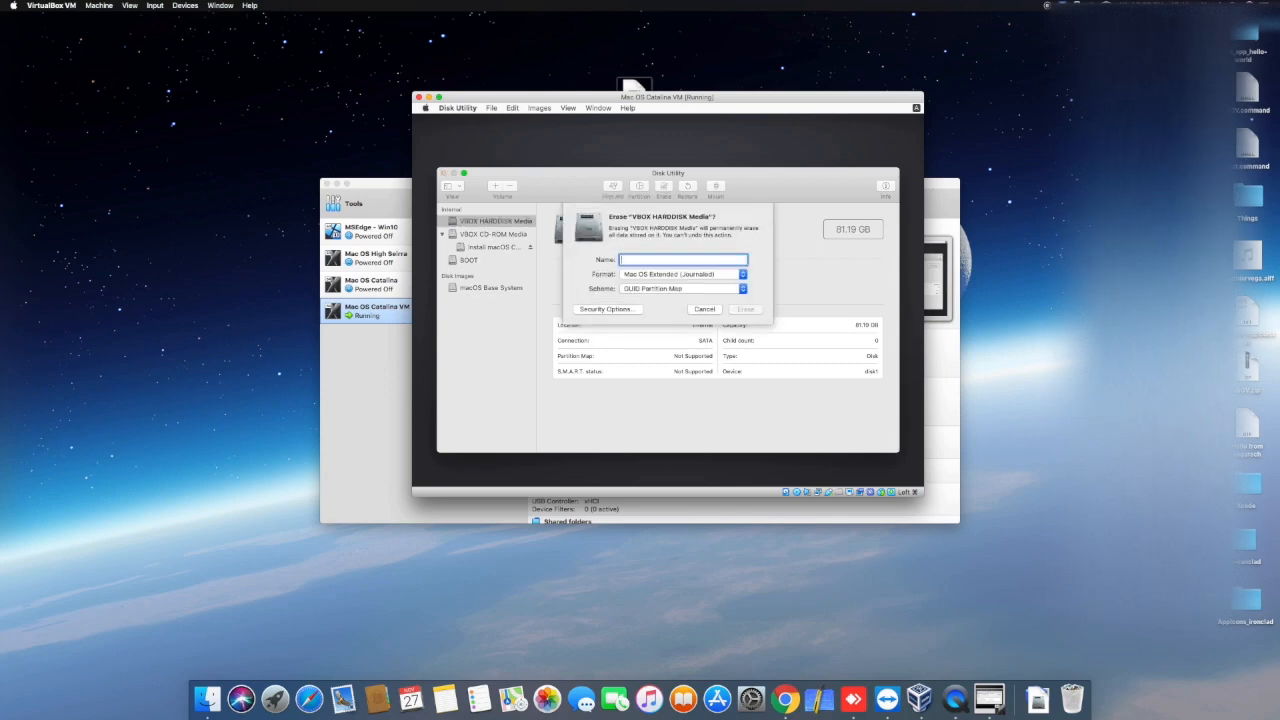
pyautogui.write('Macintosh')
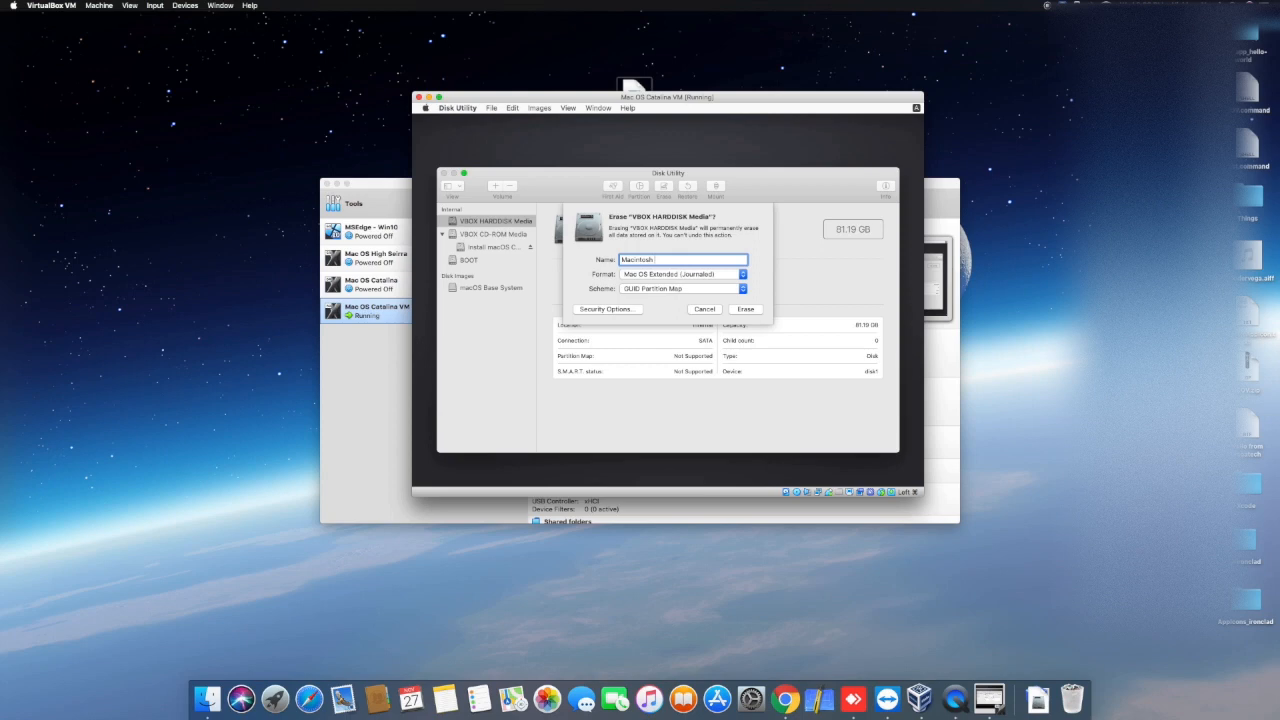
pyautogui.write(' HD')
pyautogui.click(748, 309)
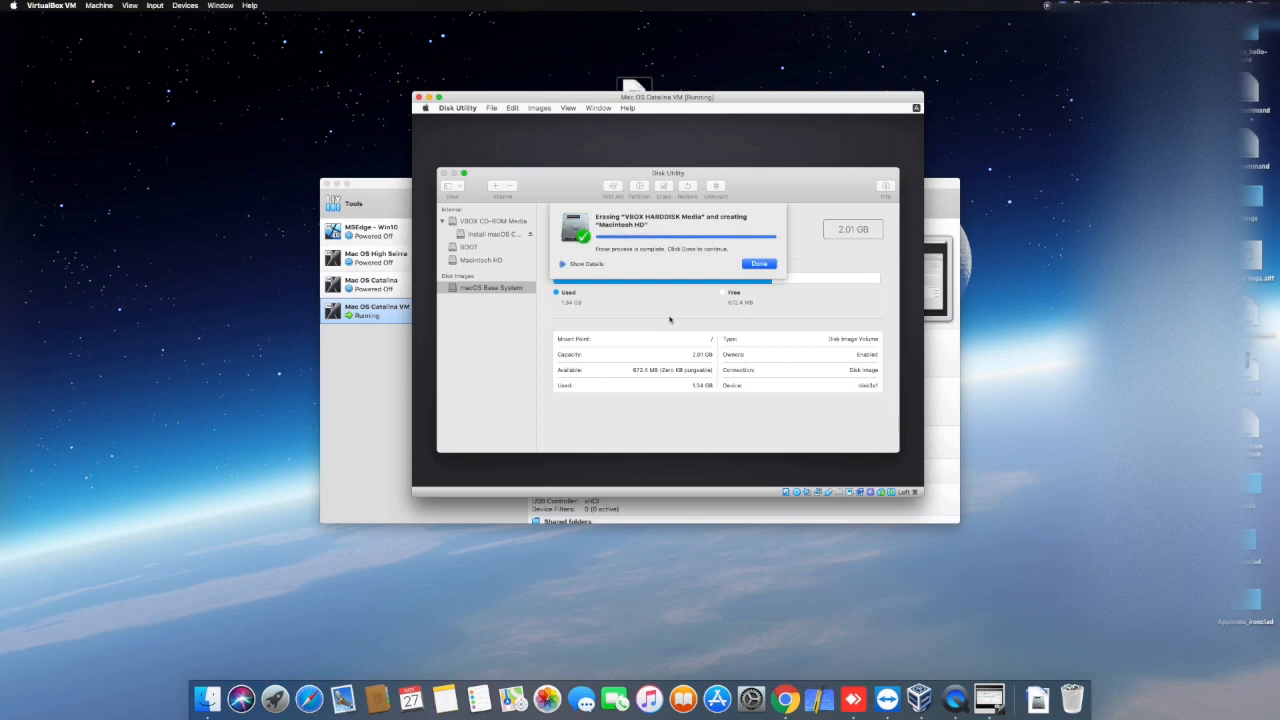
pyautogui.click(760, 265)
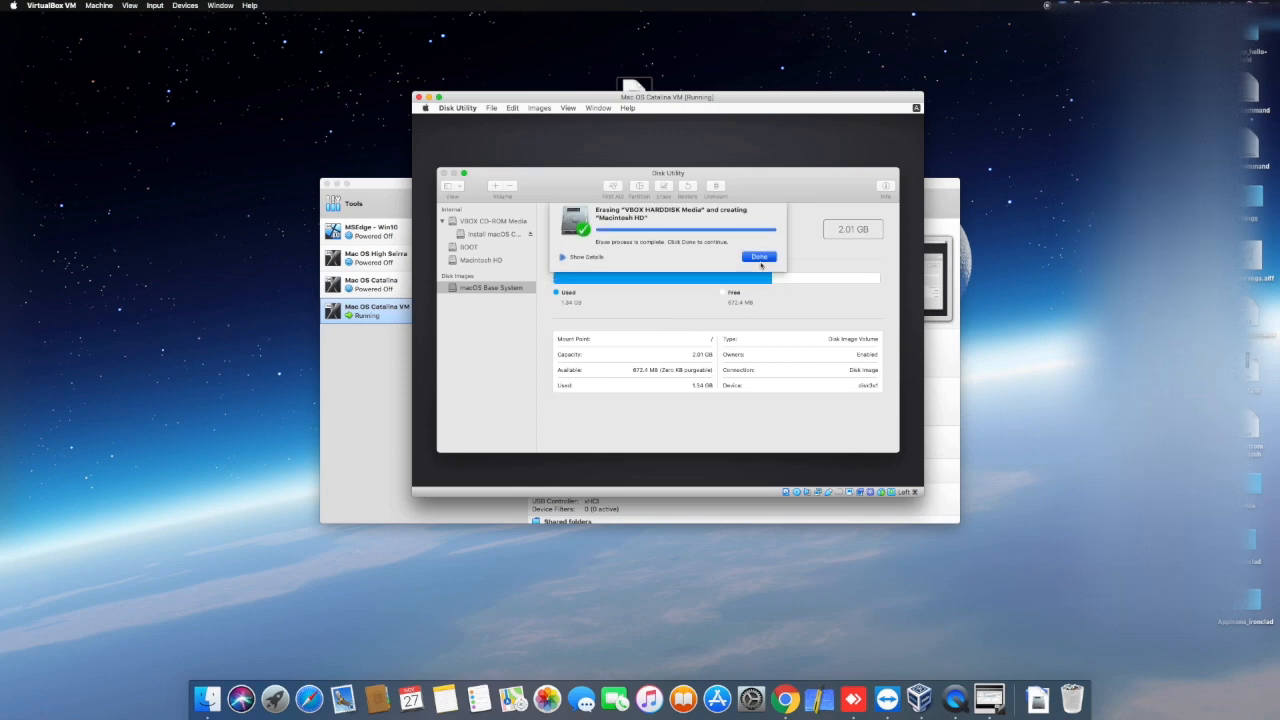
# Step: Quit Disk Utility and launch the macOS installation from macOS Utilities
pyautogui.click(466, 109)
pyautogui.click(467, 188)
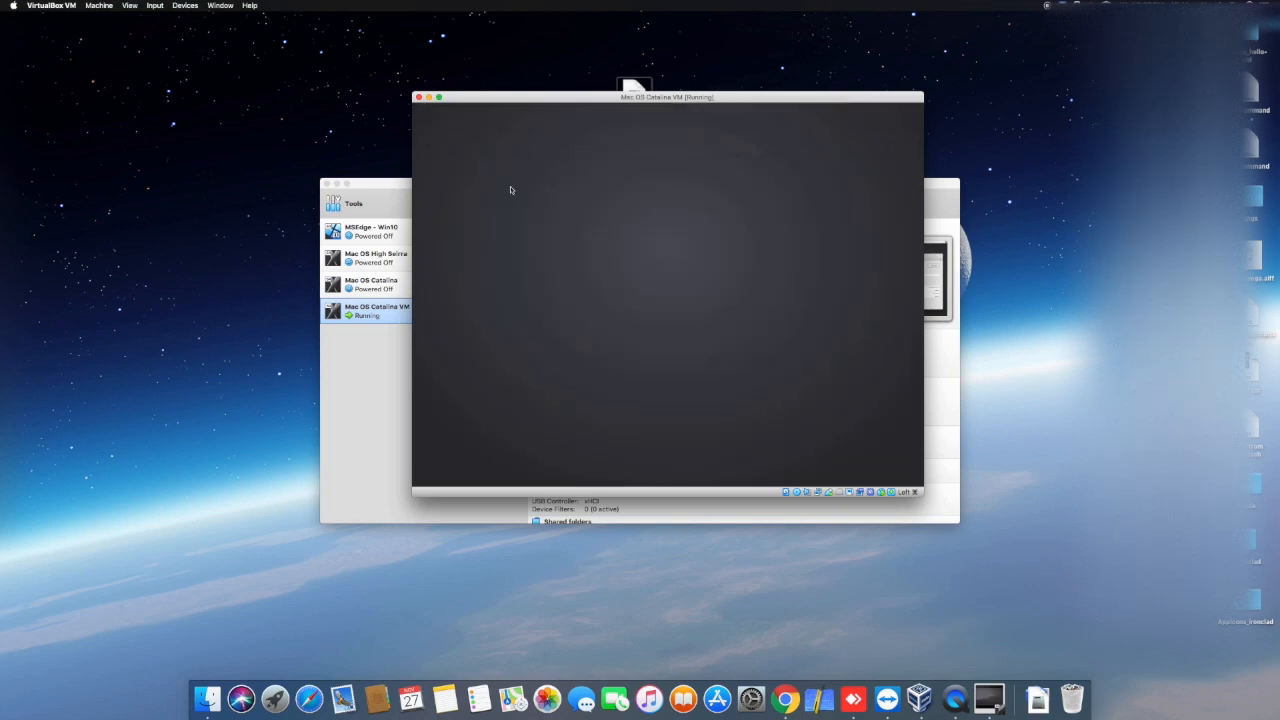
pyautogui.click(594, 243)
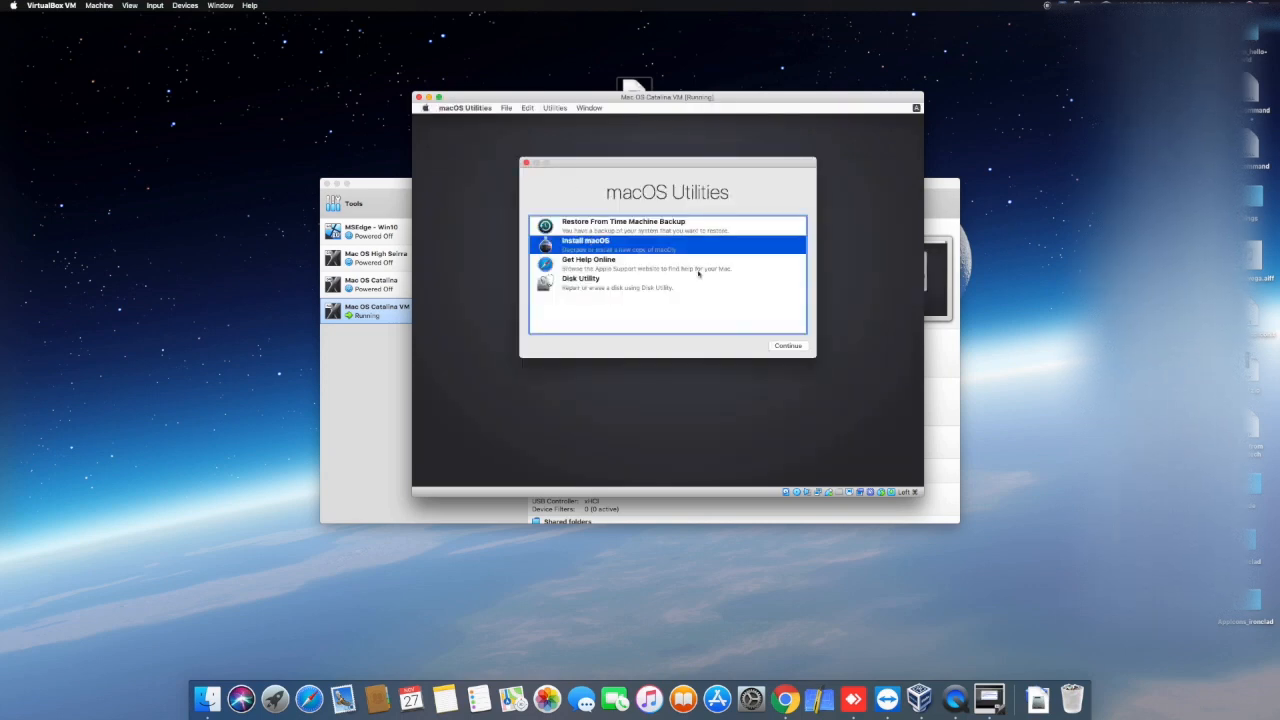
pyautogui.click(787, 345)
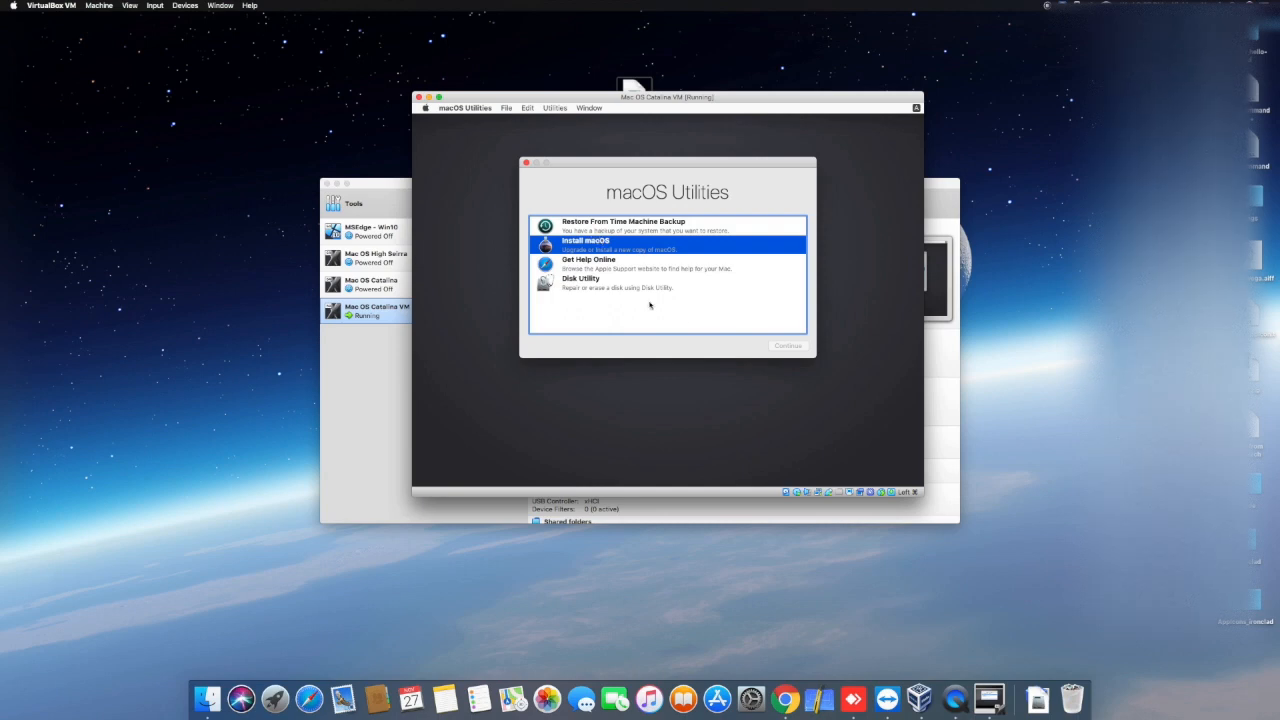
pyautogui.doubleClick(591, 246)
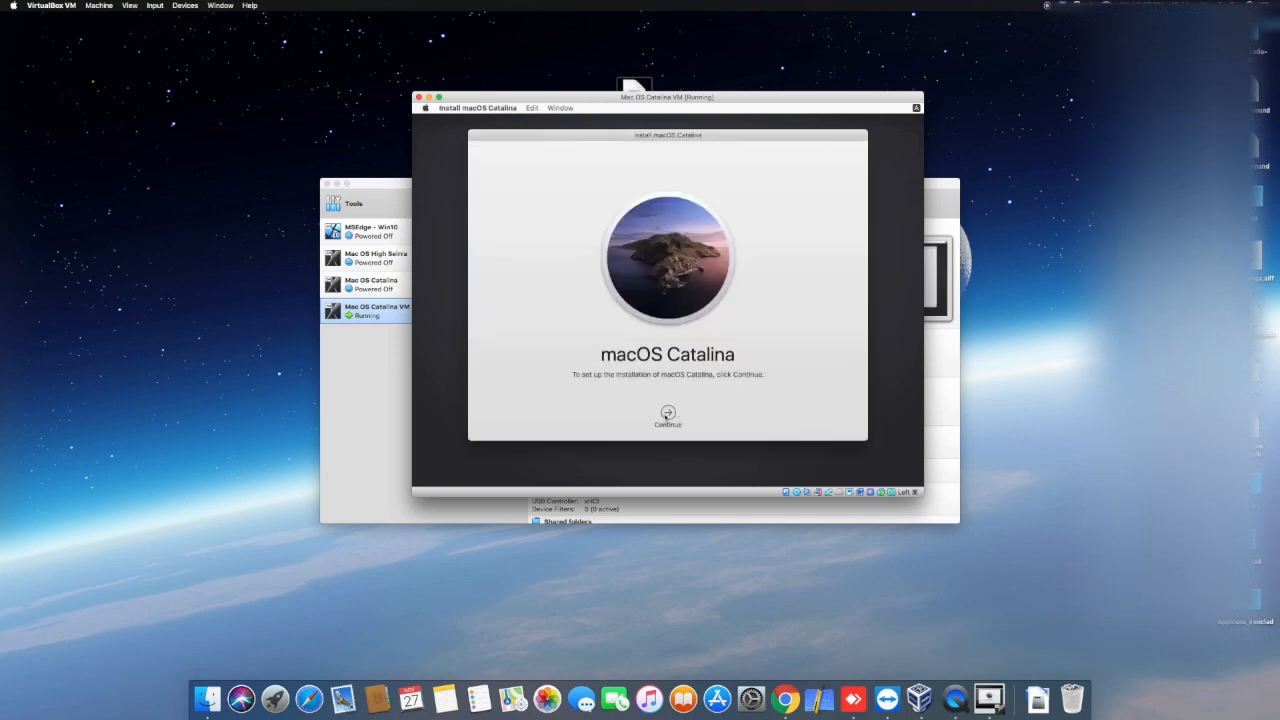
# Step: Agree to the macOS Catalina software license and start the installation on the Macintosh HD disk
pyautogui.click(667, 414)
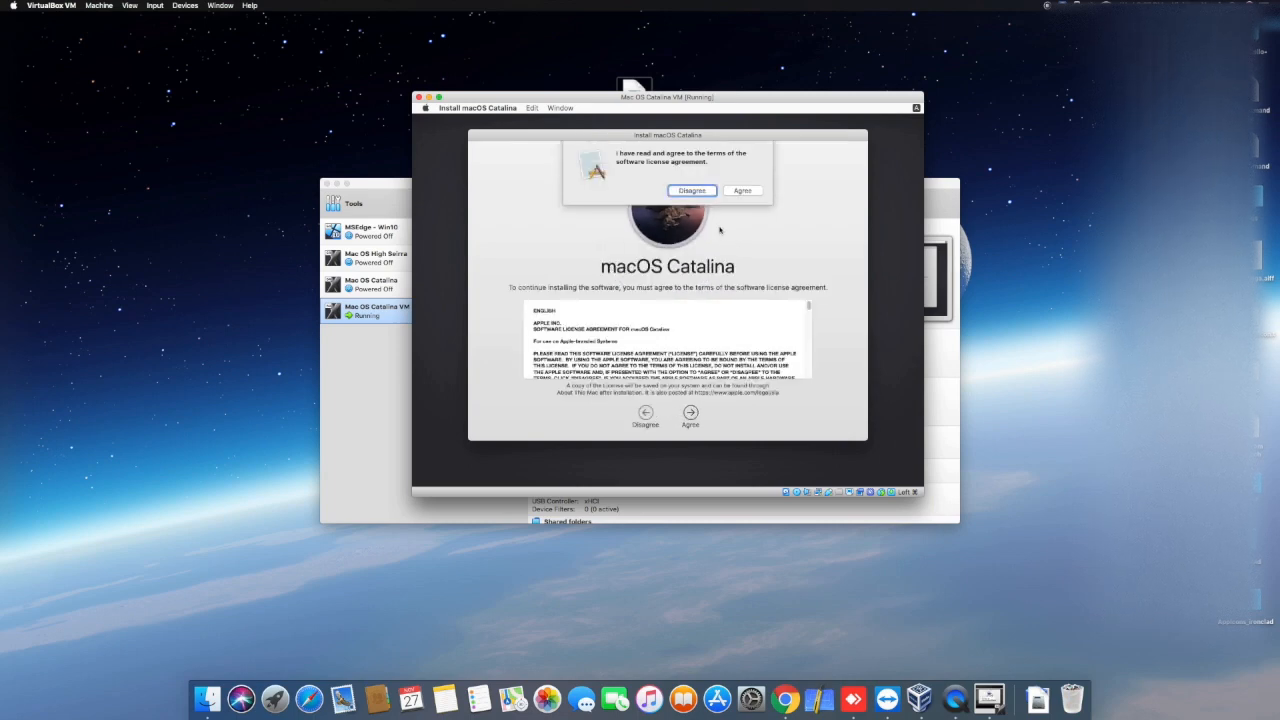
pyautogui.click(741, 190)
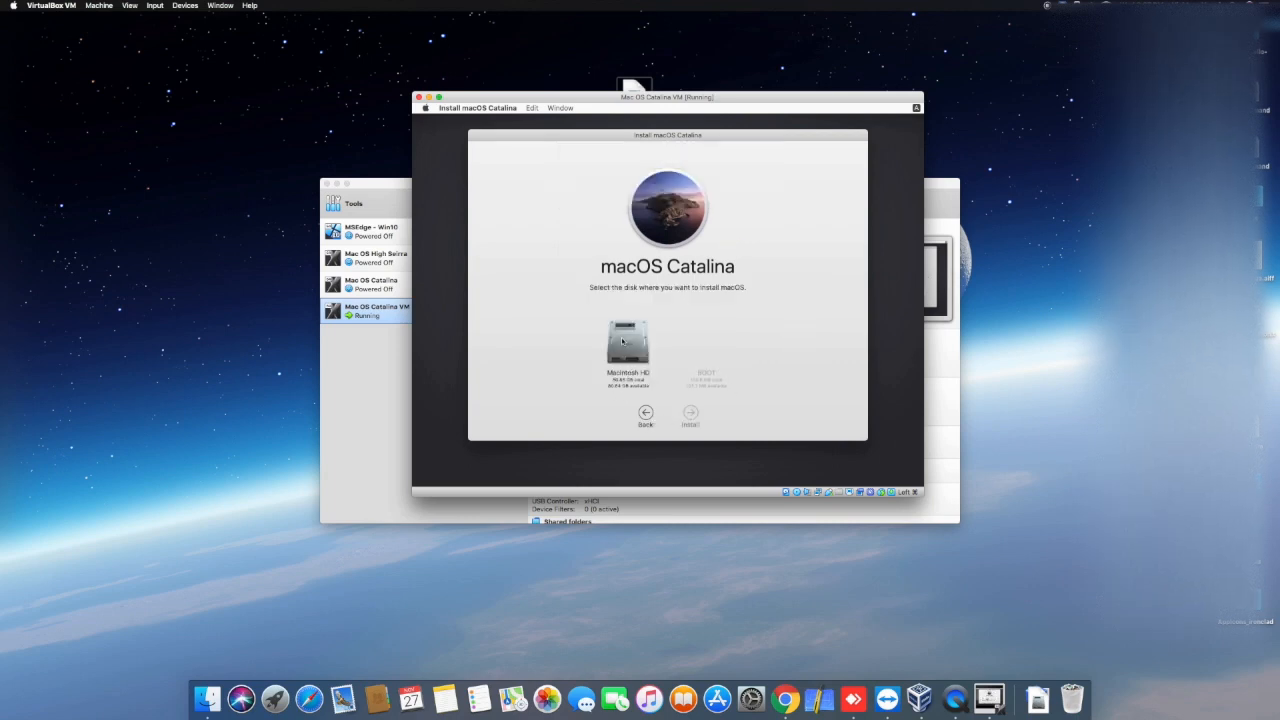
pyautogui.click(622, 341)
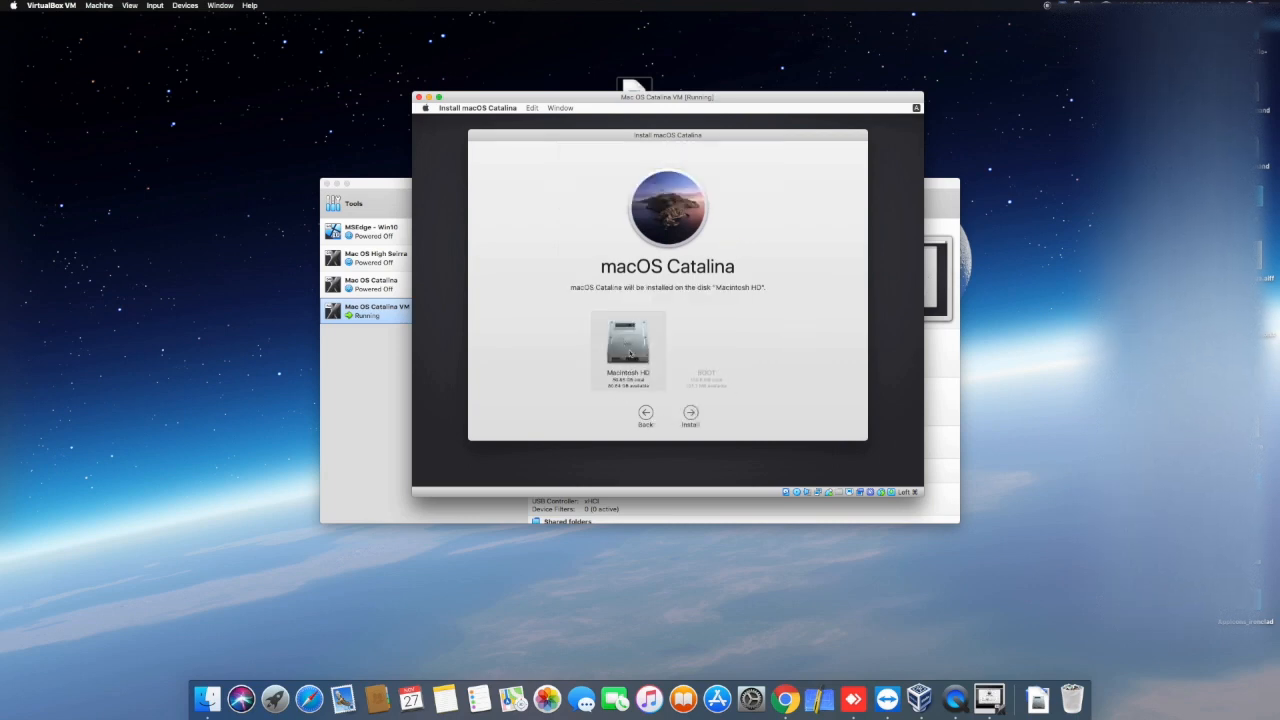
pyautogui.click(694, 414)
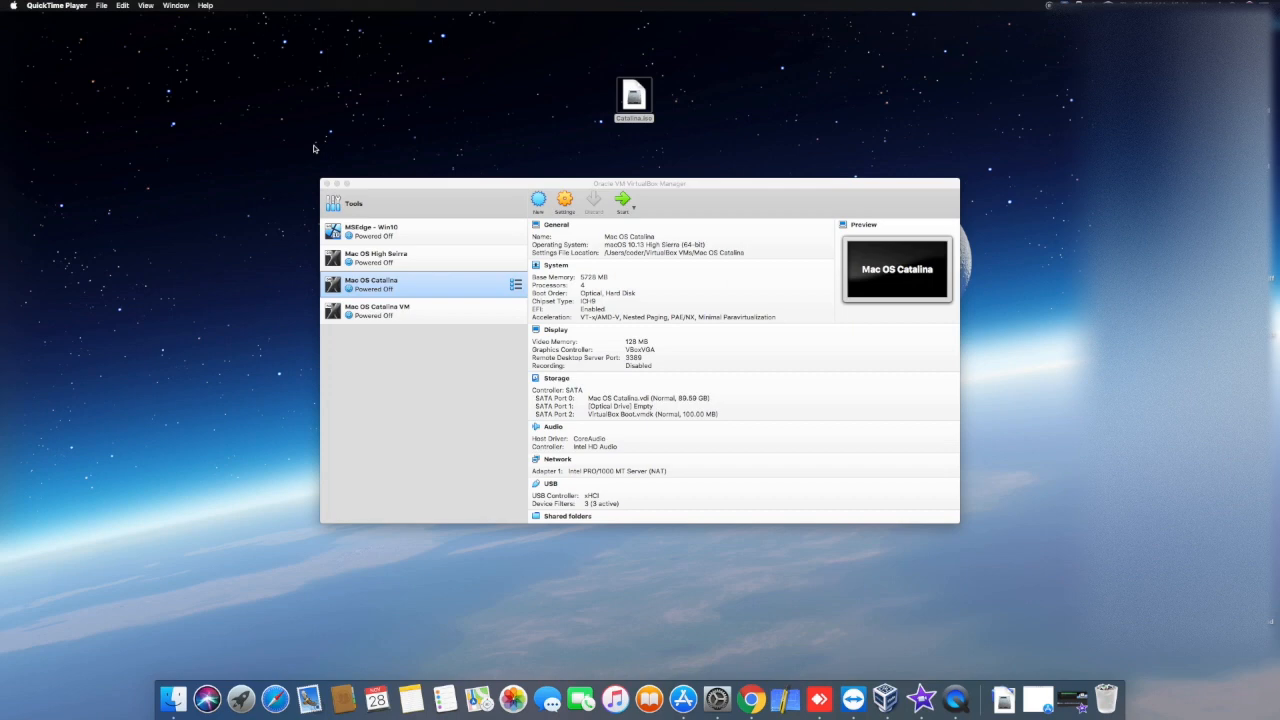
# Step: Remove Catalina.iso from the optical drive of Mac OS Catalina VM and save the settings
pyautogui.click(390, 310)
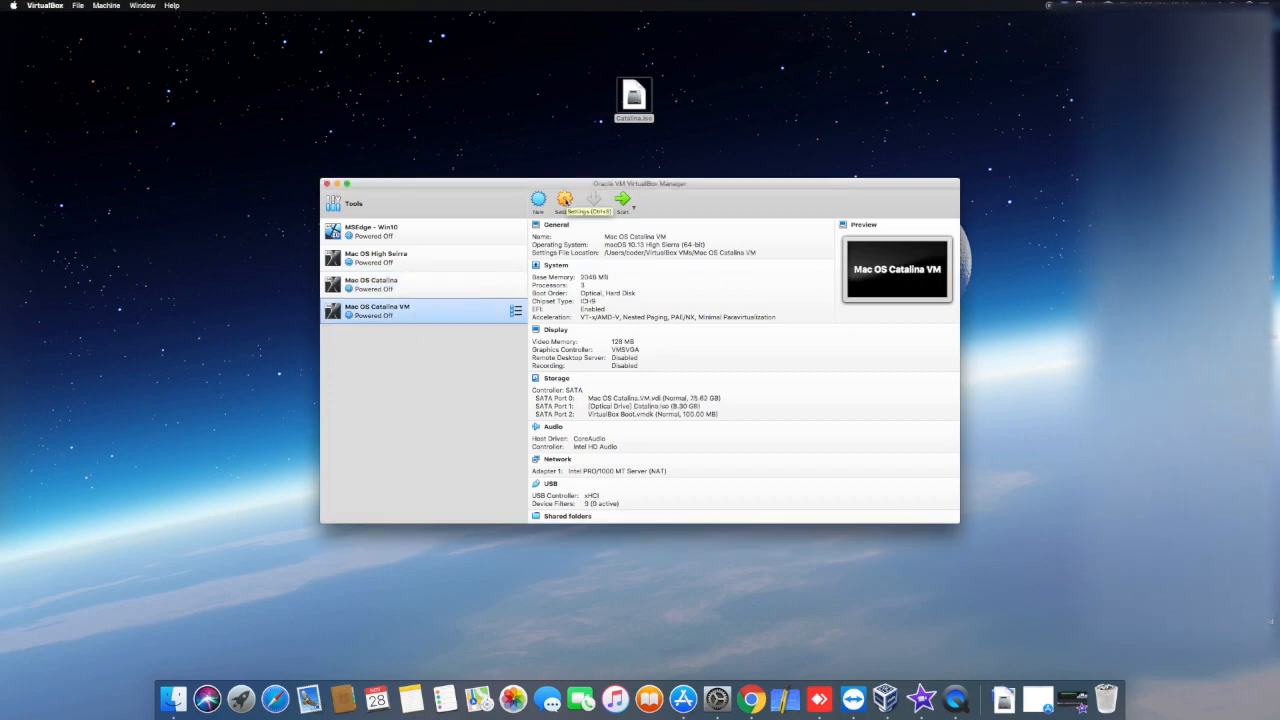
pyautogui.click(565, 200)
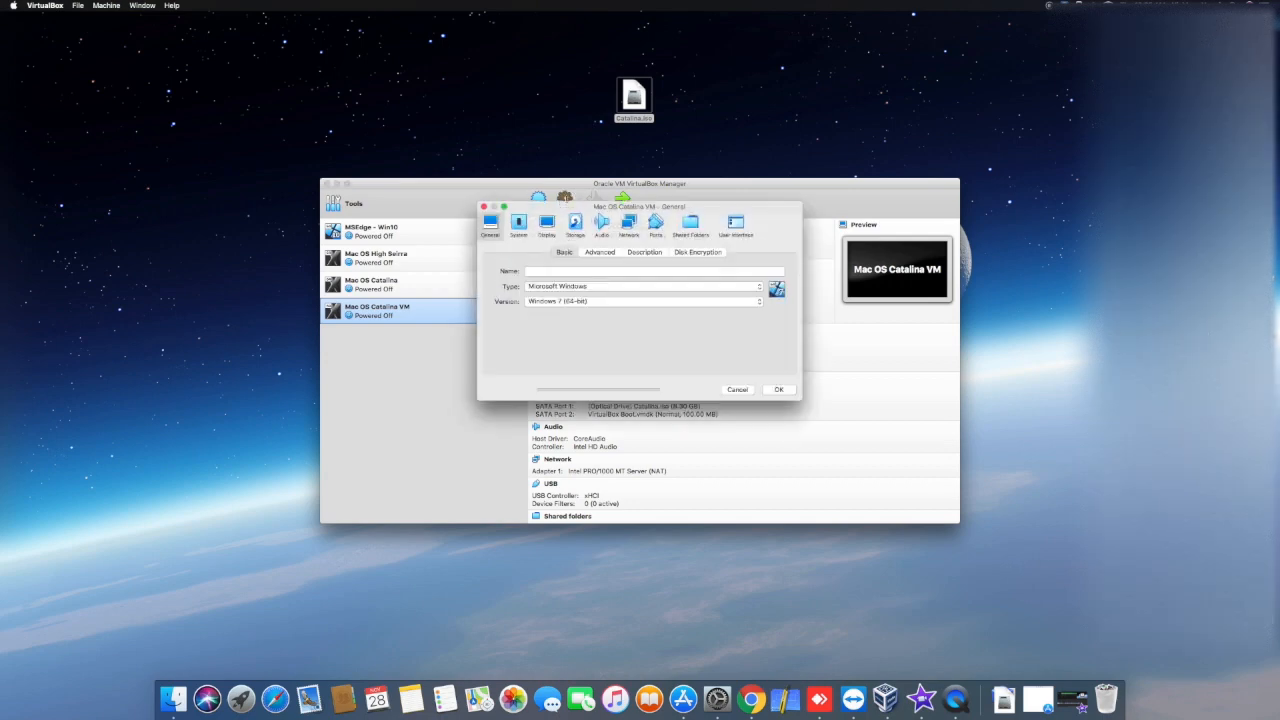
pyautogui.click(574, 223)
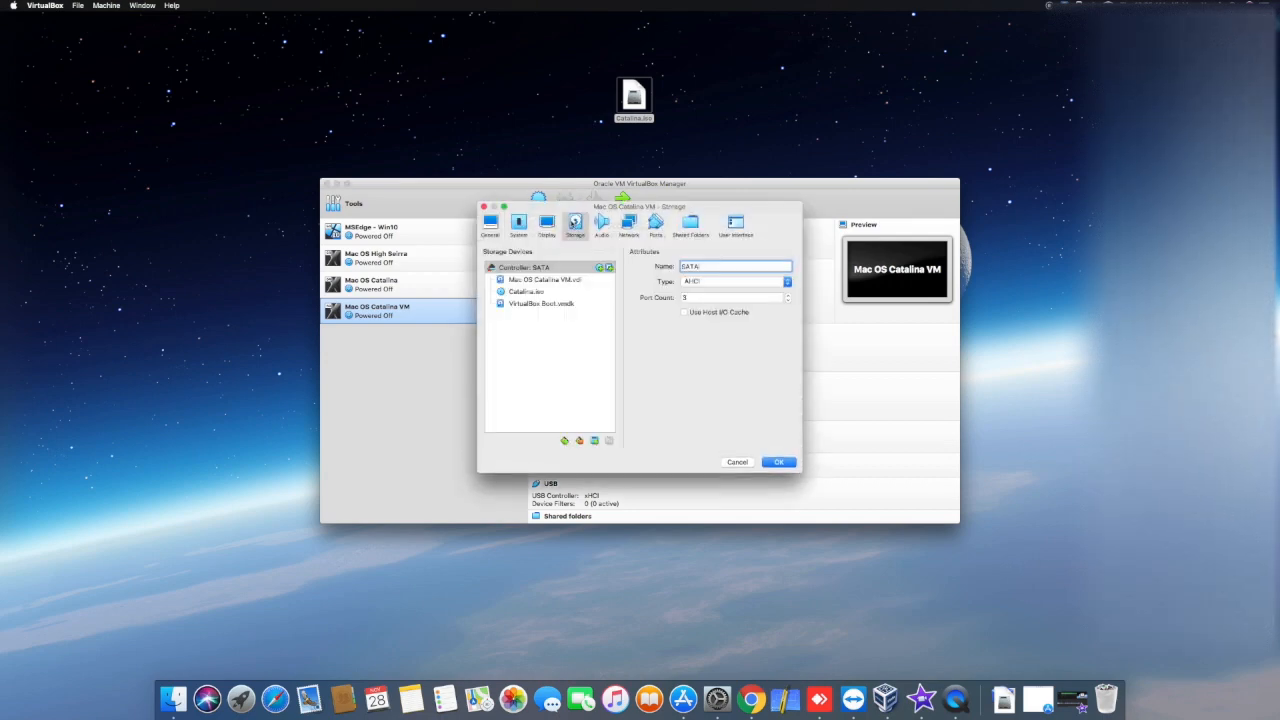
pyautogui.click(528, 292)
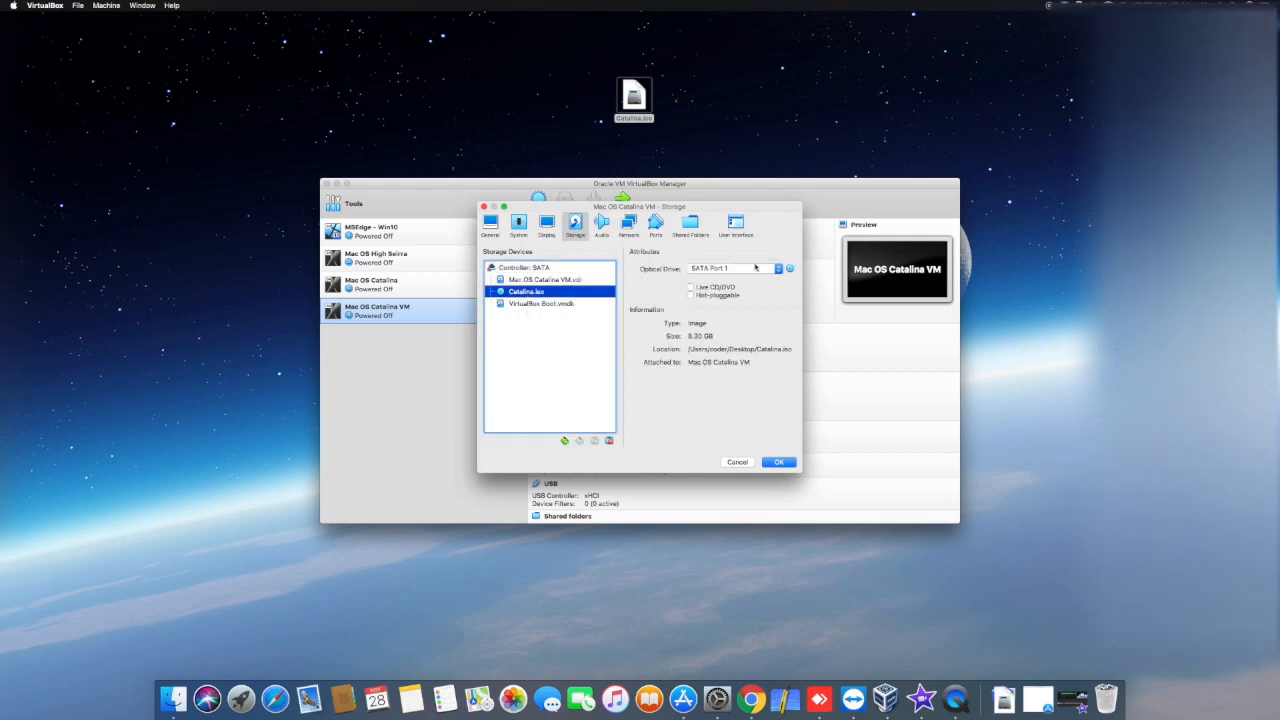
pyautogui.click(789, 270)
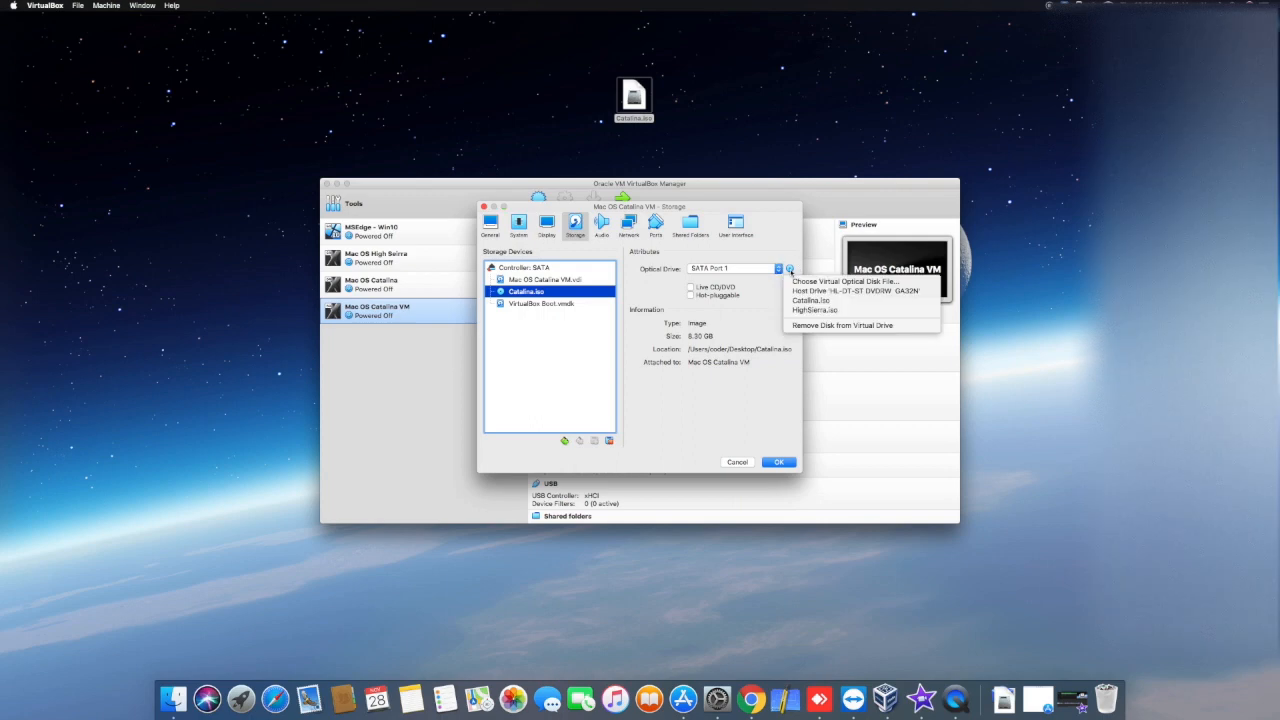
pyautogui.click(802, 325)
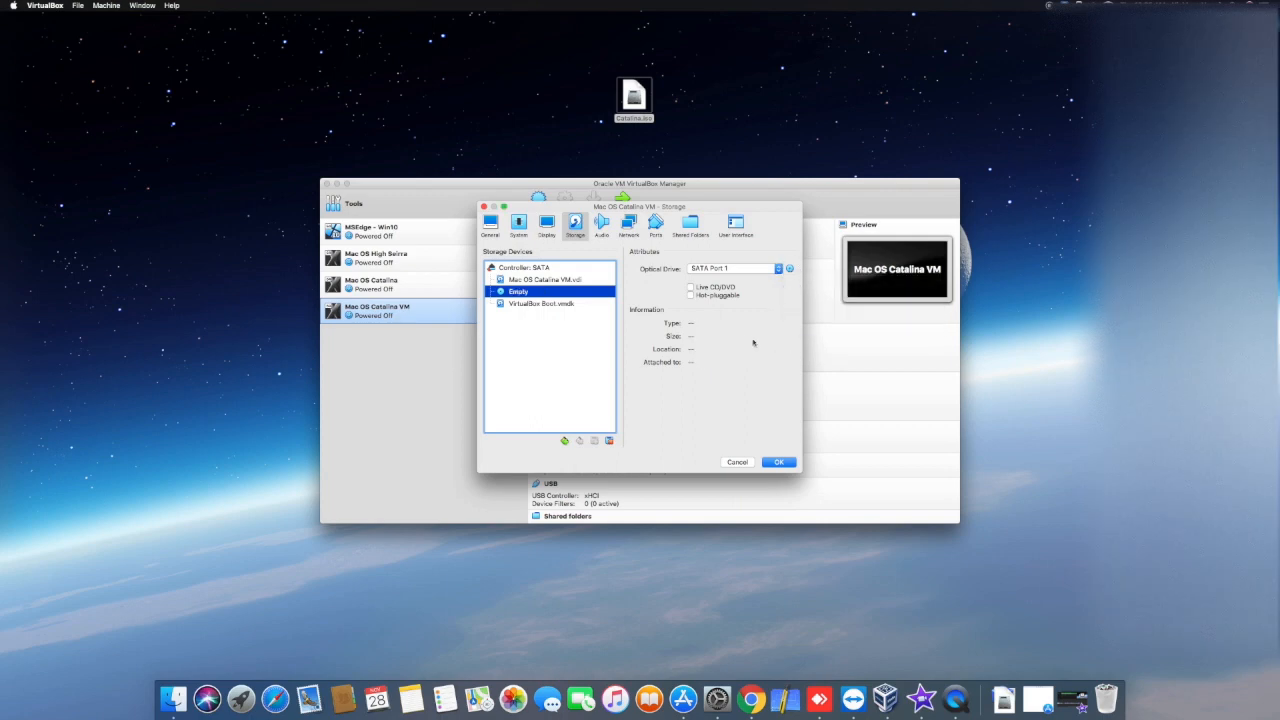
pyautogui.click(779, 462)
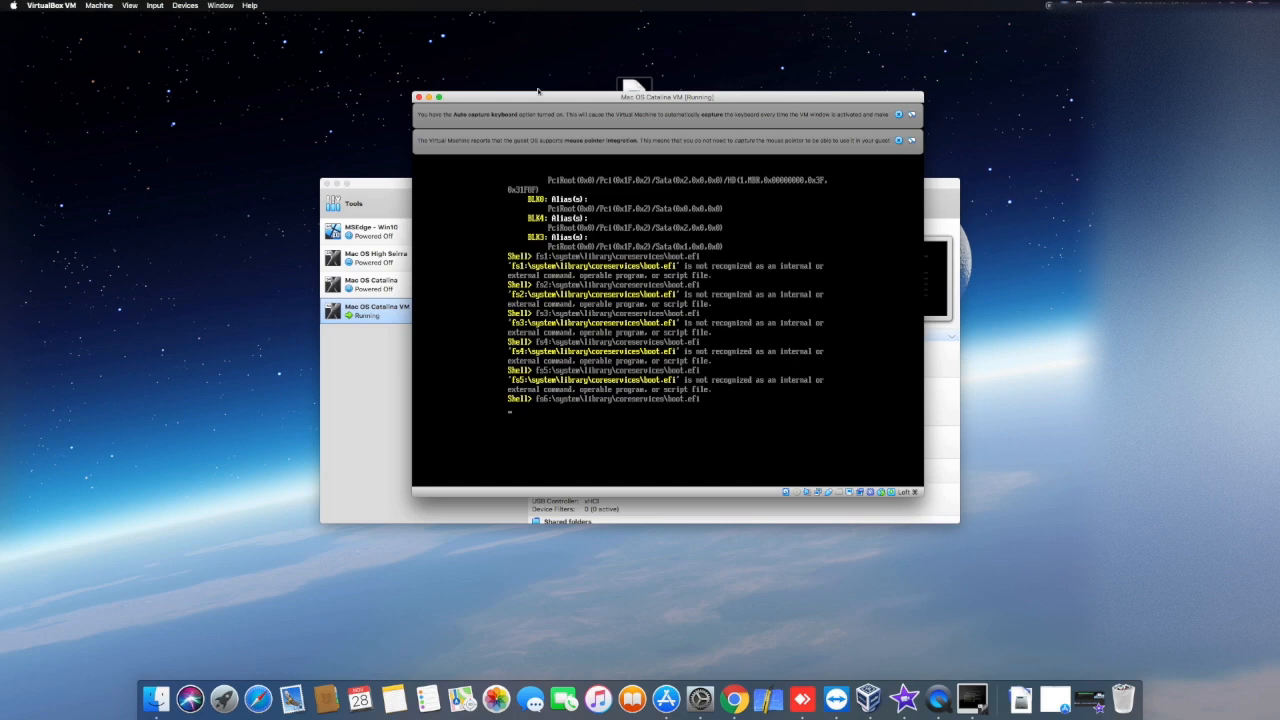
# Step: Power off Mac OS Catalina VM and load Catalina.iso back into its empty optical drive
pyautogui.click(418, 97)
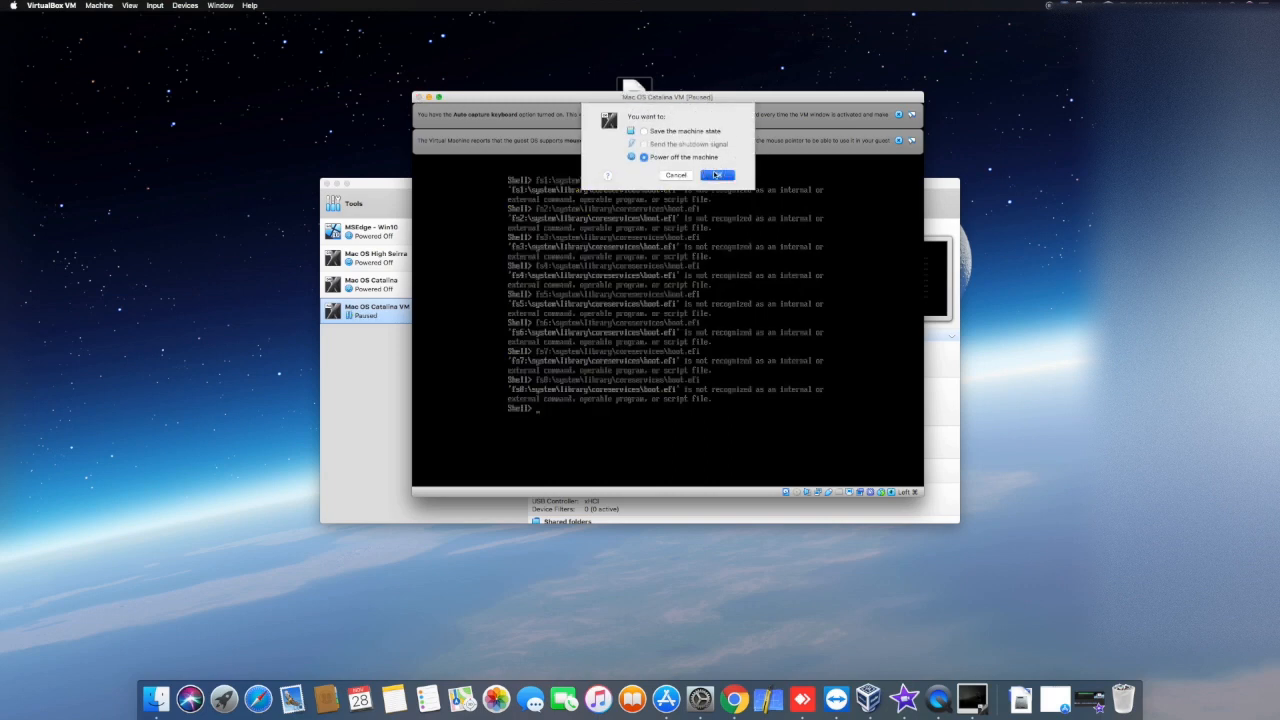
pyautogui.click(716, 175)
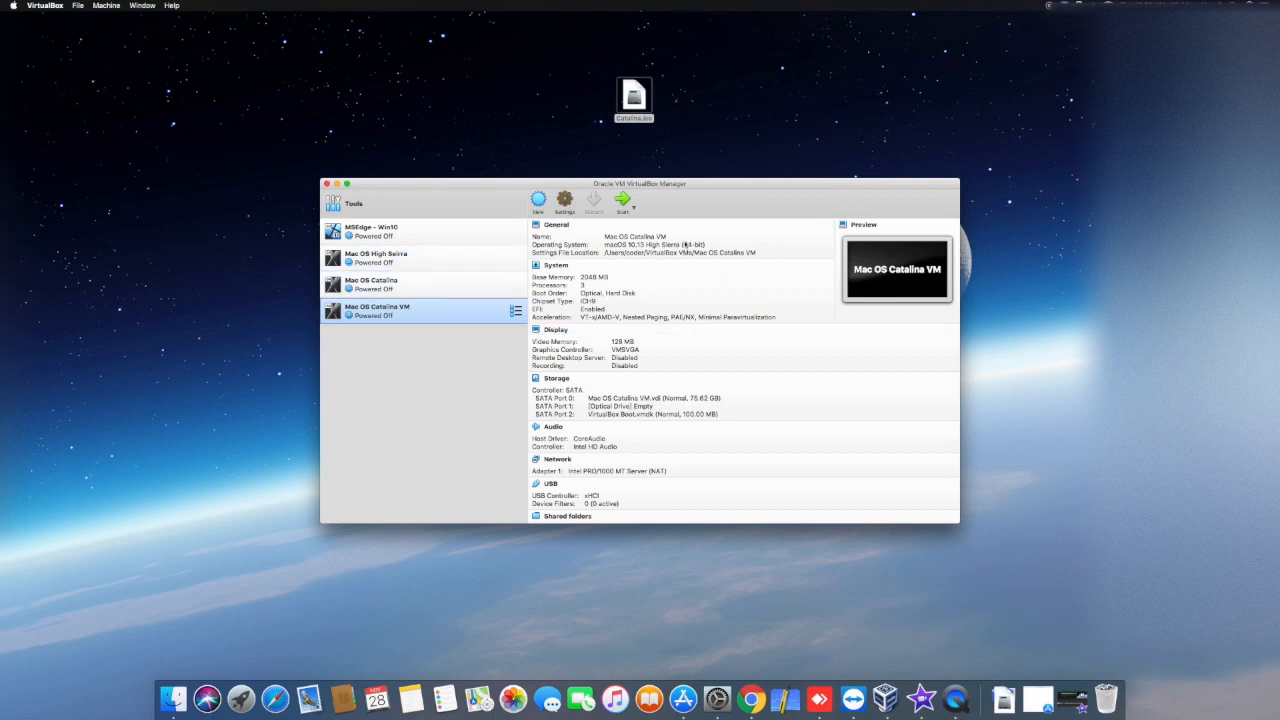
pyautogui.click(565, 203)
pyautogui.click(575, 224)
pyautogui.click(557, 292)
pyautogui.click(789, 268)
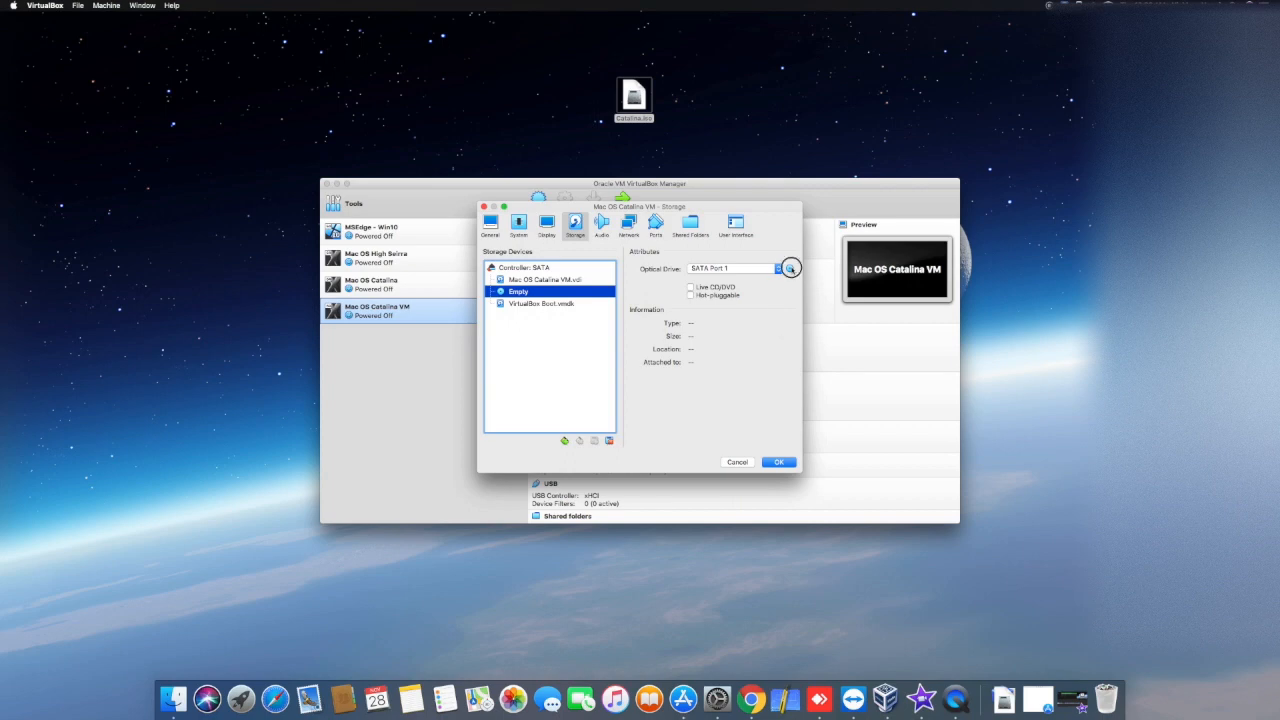
pyautogui.click(812, 300)
pyautogui.click(778, 461)
# Step: Start Mac OS Catalina VM and power it off during its boot
pyautogui.click(622, 200)
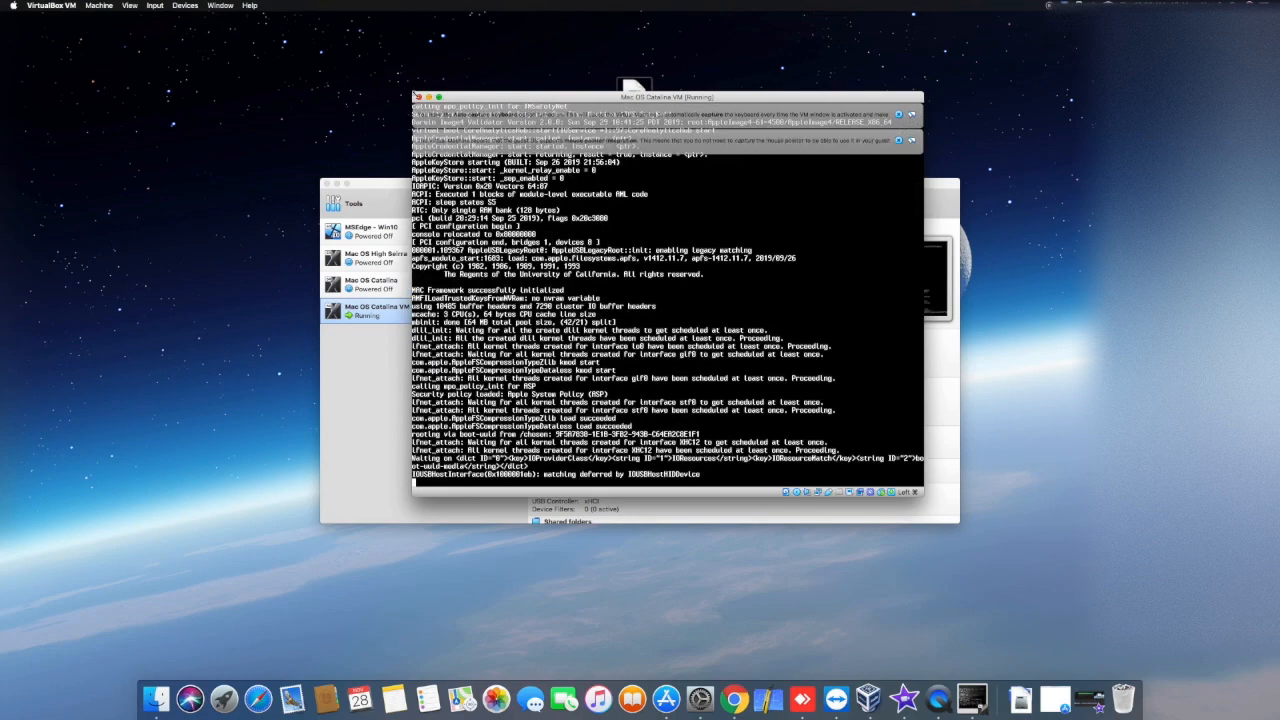
pyautogui.click(419, 98)
pyautogui.click(712, 173)
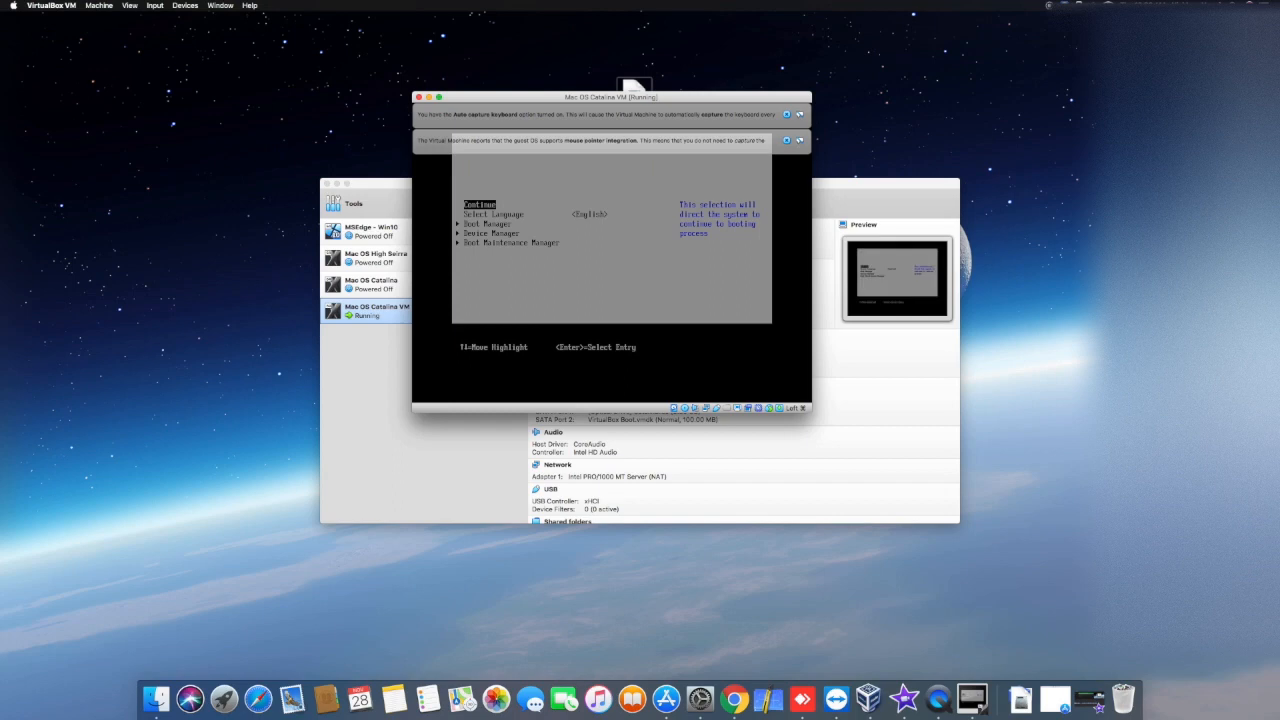
# Step: Dismiss the mouse integration and keyboard capture notices and open the Boot Maintenance Manager in the VM's firmware menu
pyautogui.click(786, 140)
pyautogui.click(786, 114)
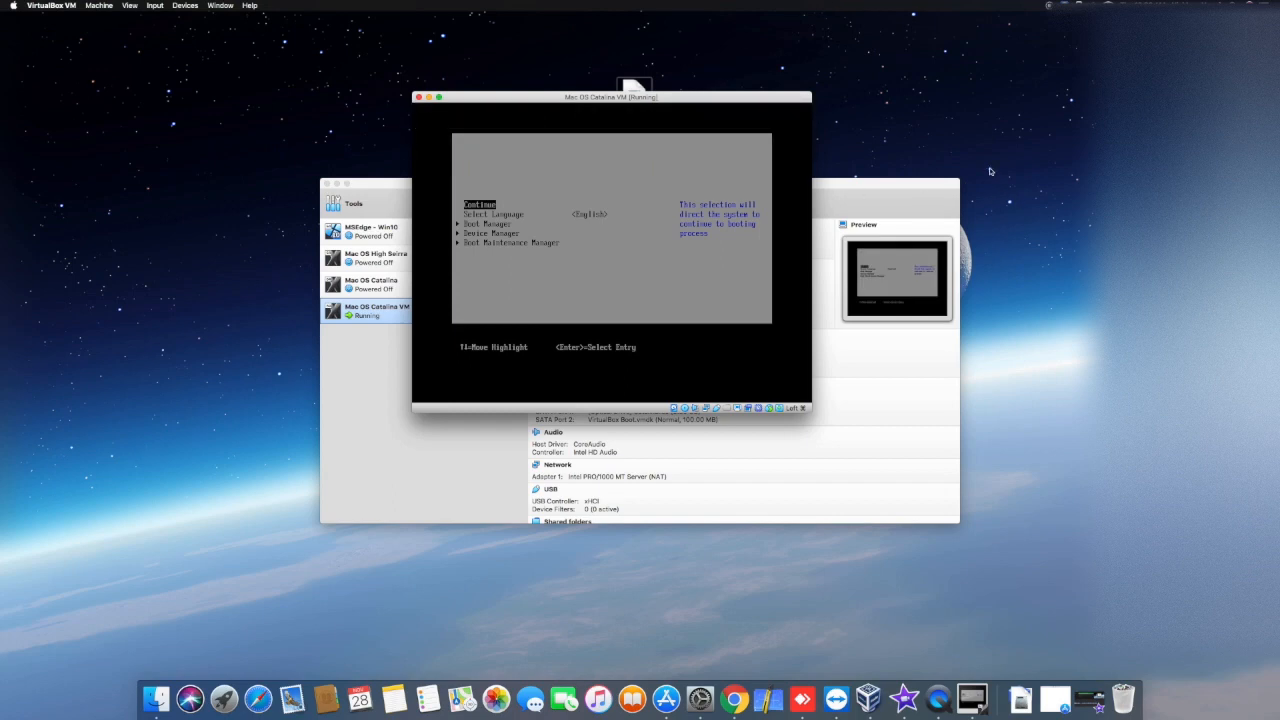
pyautogui.press('Down')
pyautogui.press('Down')
pyautogui.press('Down')
pyautogui.press('Down')
pyautogui.press('Return')
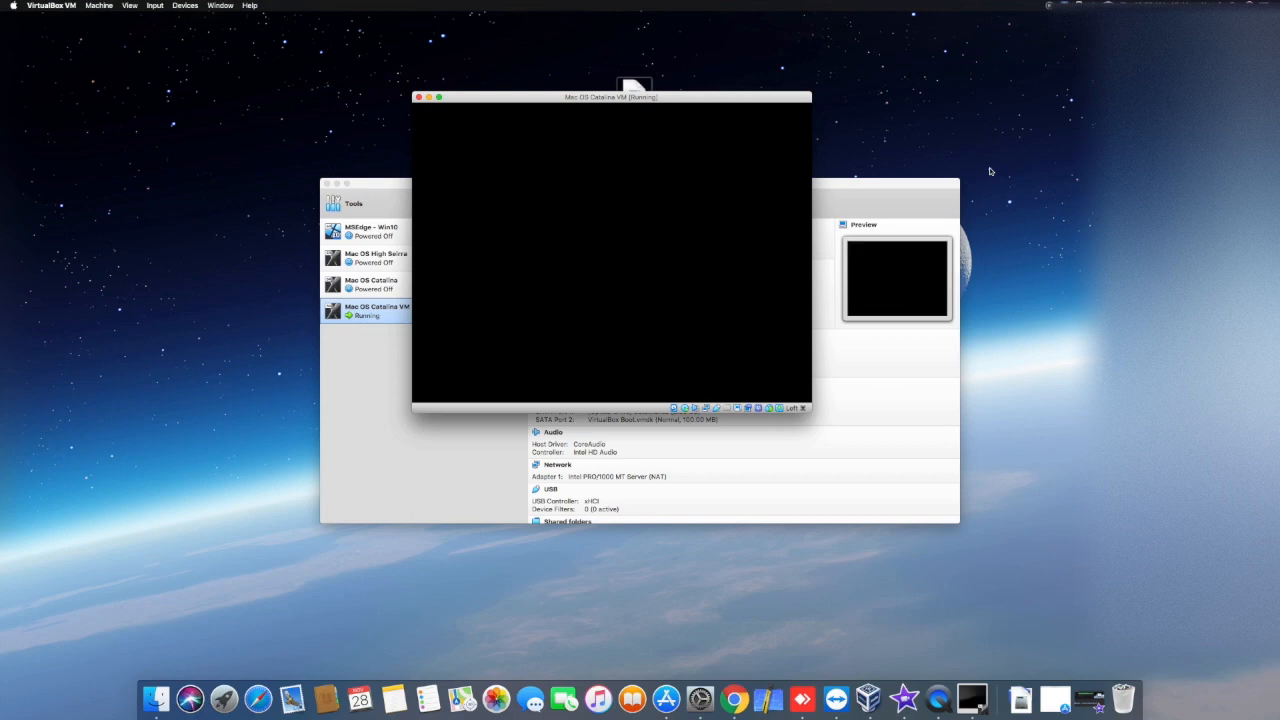
pyautogui.press('Down')
pyautogui.press('Down')
pyautogui.press('Down')
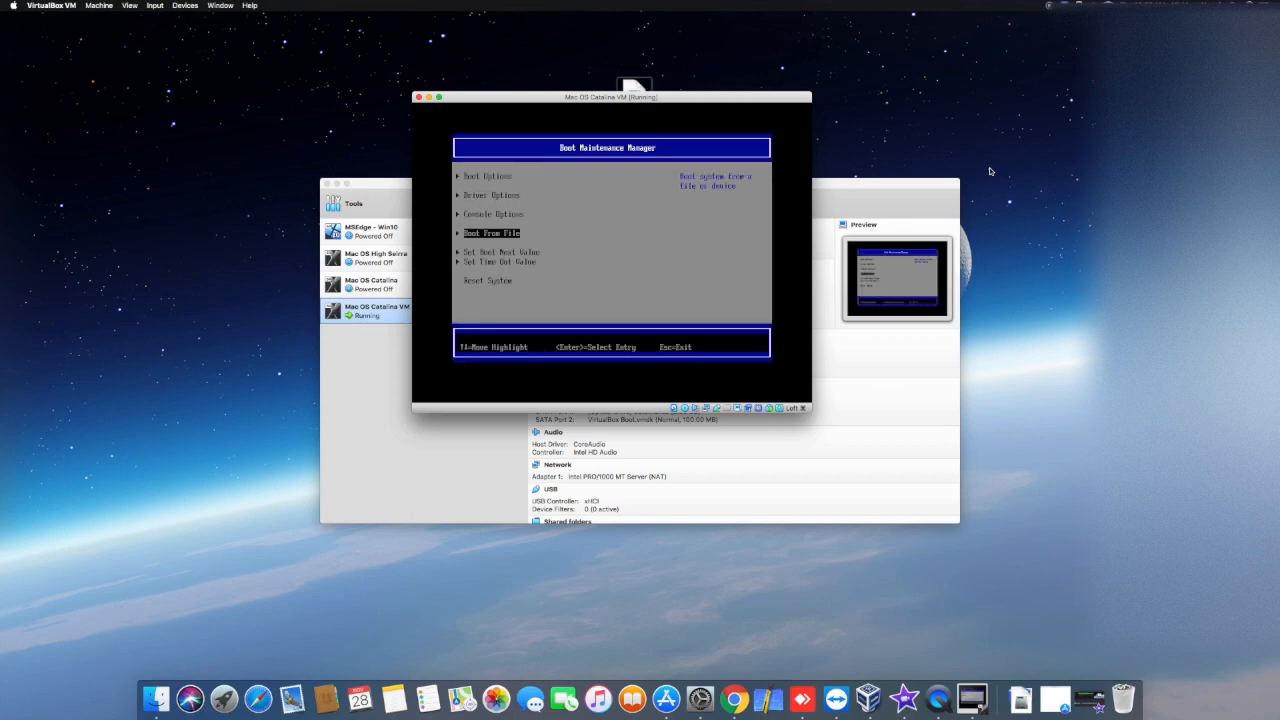
pyautogui.press('Return')
pyautogui.press('Down')
pyautogui.press('Down')
pyautogui.press('Down')
pyautogui.press('Down')
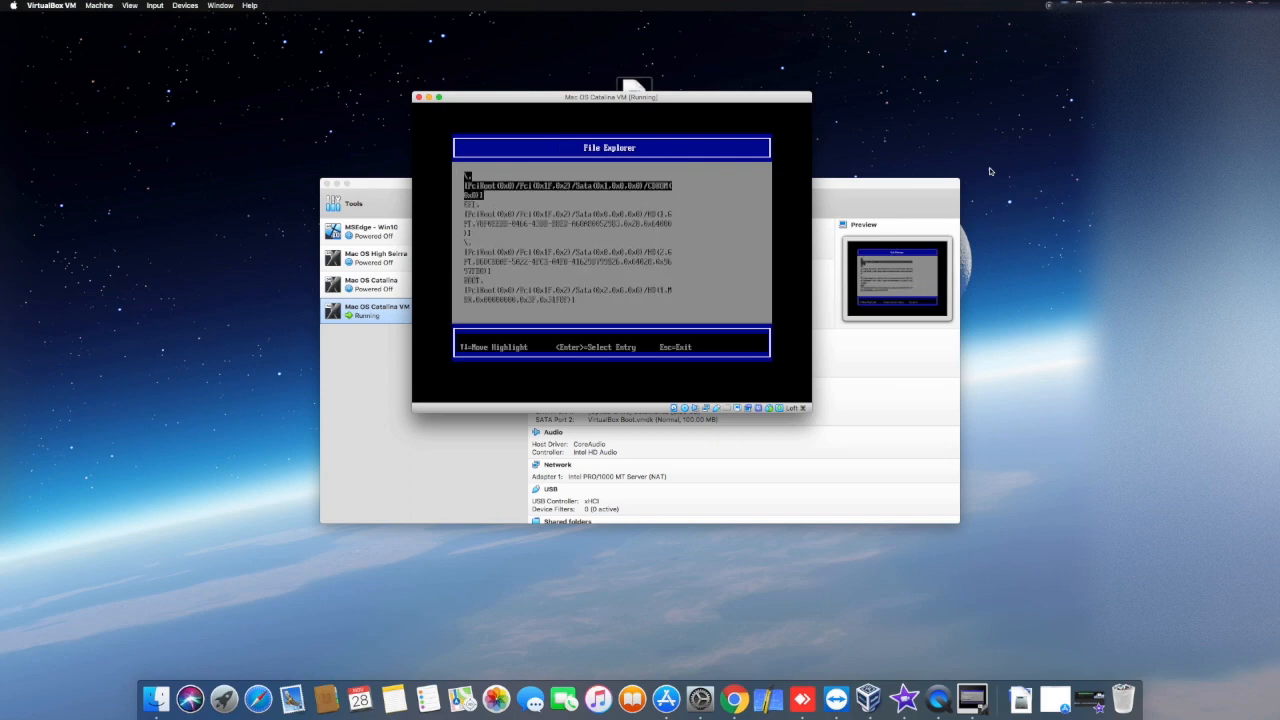
pyautogui.press('Escape')
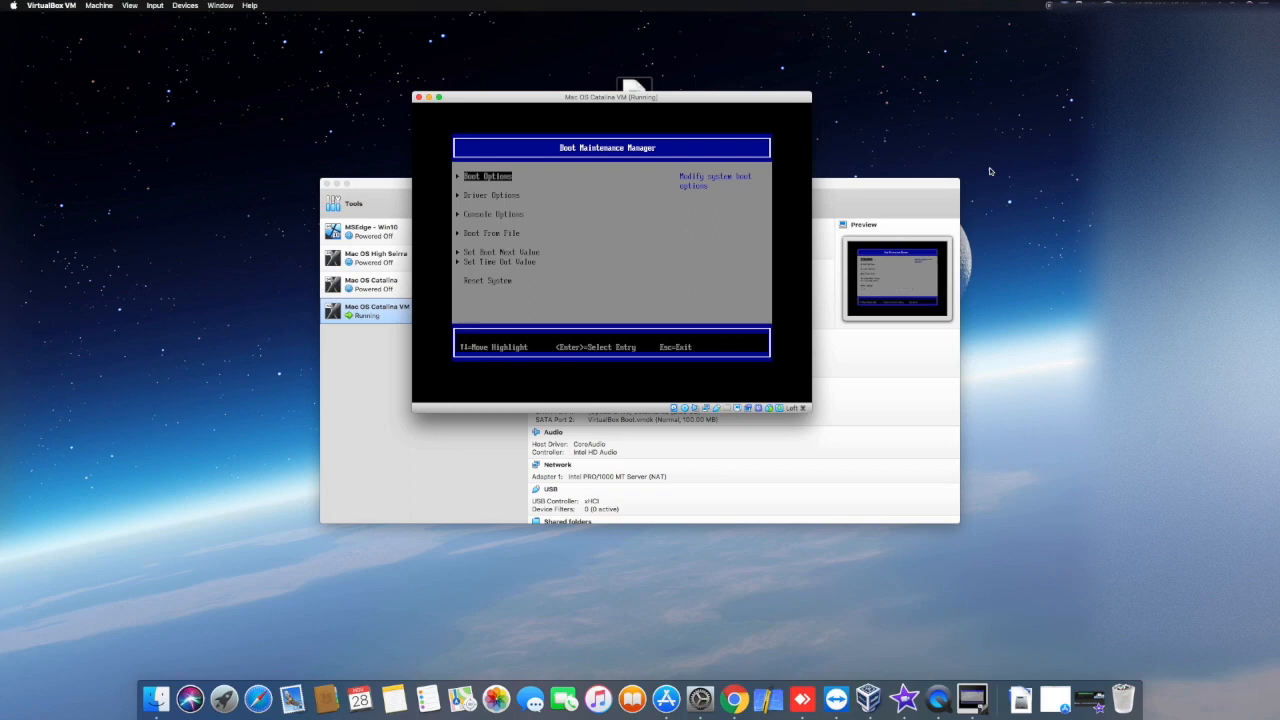
# Step: Use Boot From File to run the VBoxApfs.efi file on the BOOT volume
pyautogui.press('Down')
pyautogui.press('Down')
pyautogui.press('Down')
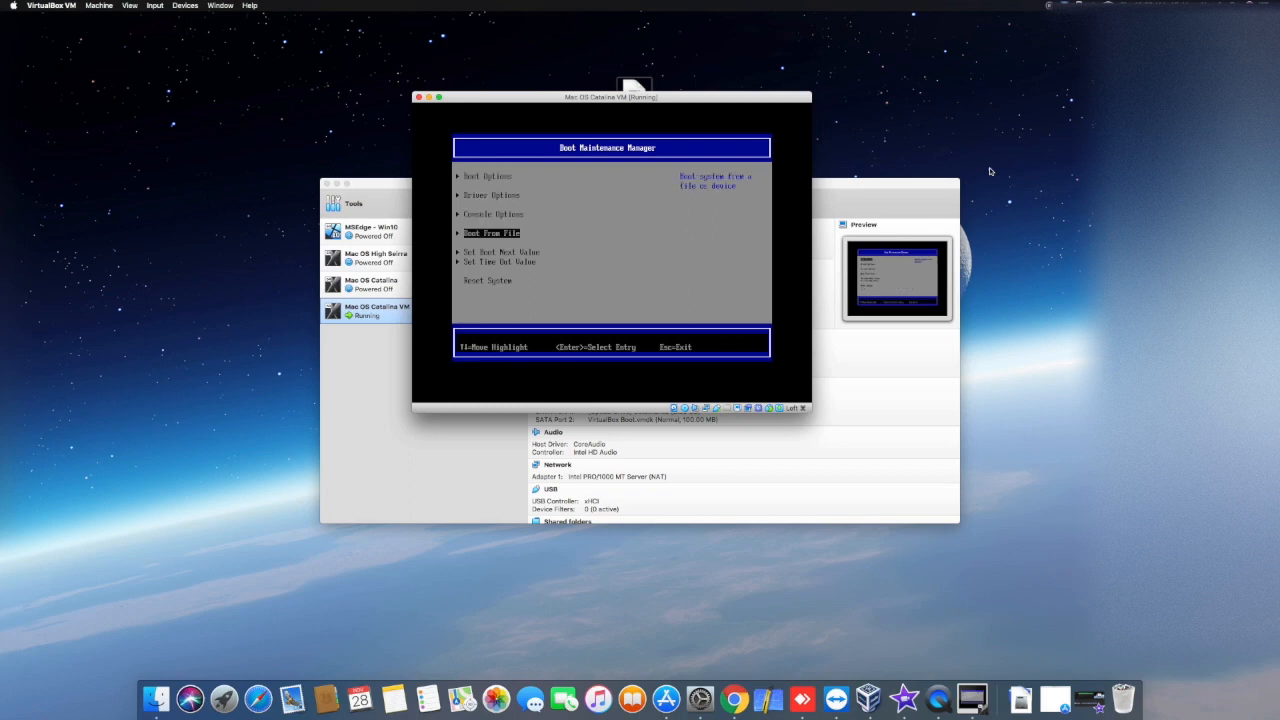
pyautogui.press('Return')
pyautogui.press('Down')
pyautogui.press('Down')
pyautogui.press('Down')
pyautogui.press('Down')
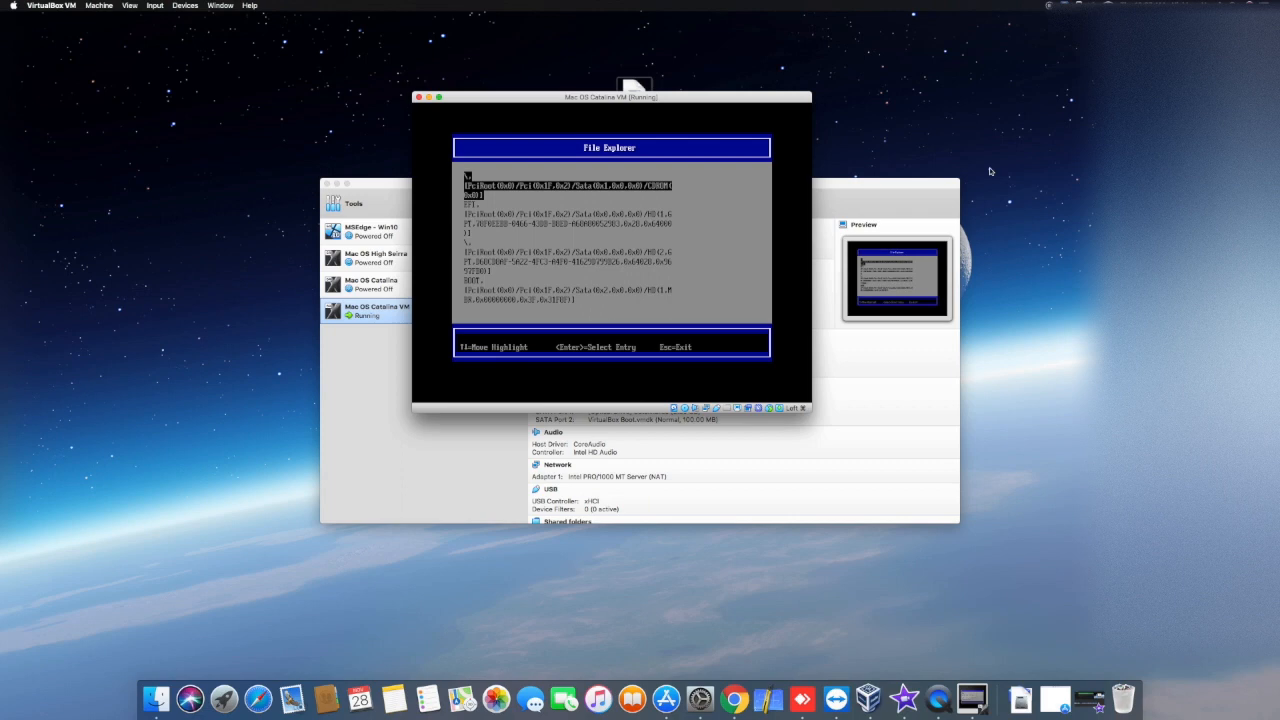
pyautogui.press('Down')
pyautogui.press('Down')
pyautogui.press('Down')
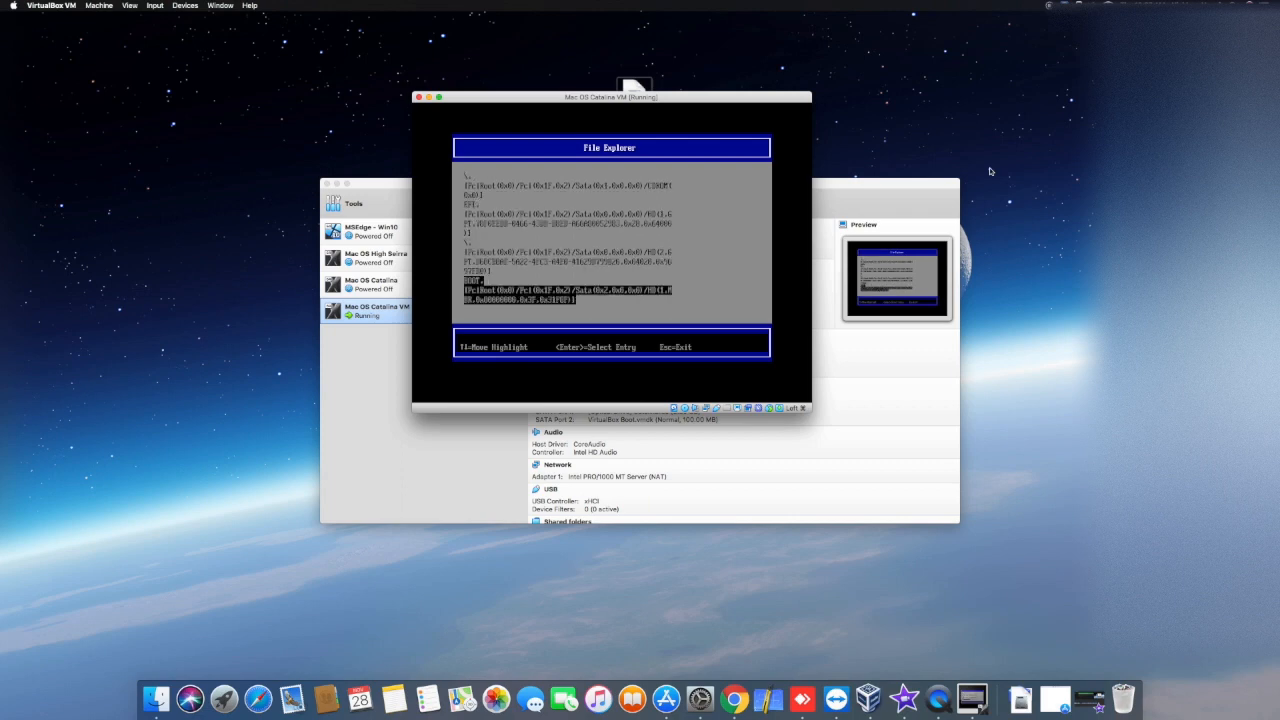
pyautogui.press('Return')
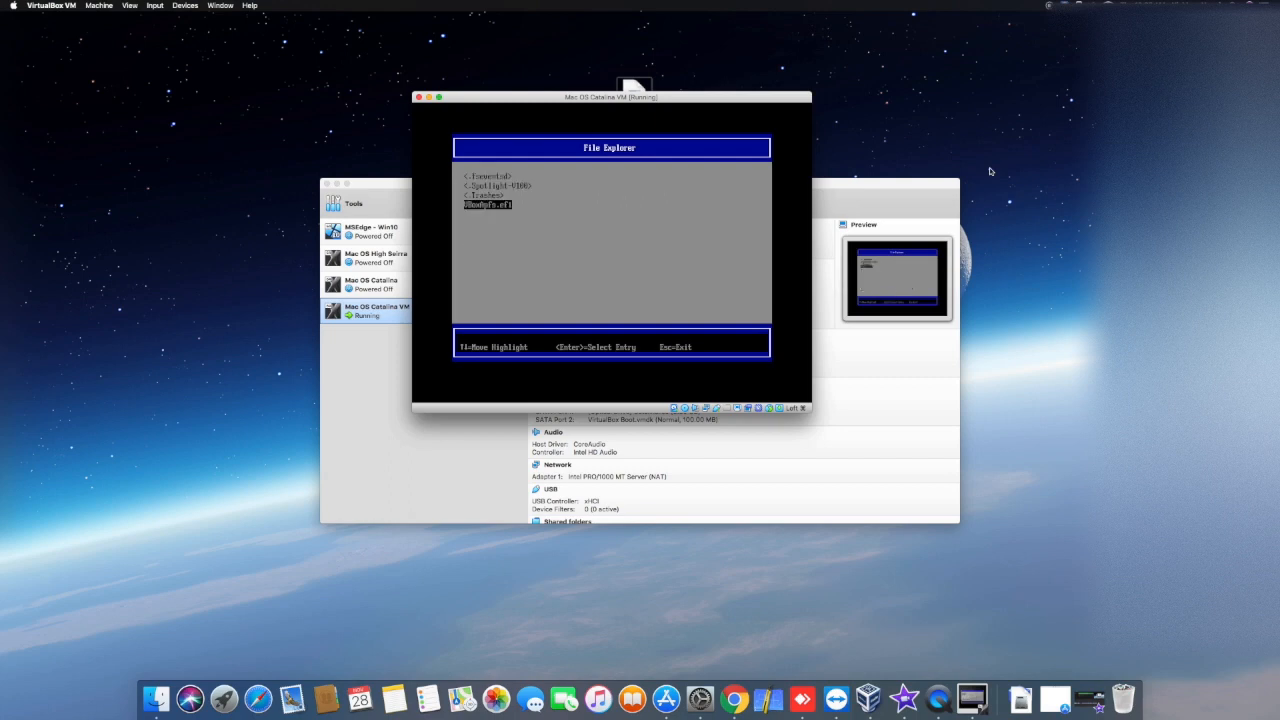
pyautogui.press('Return')
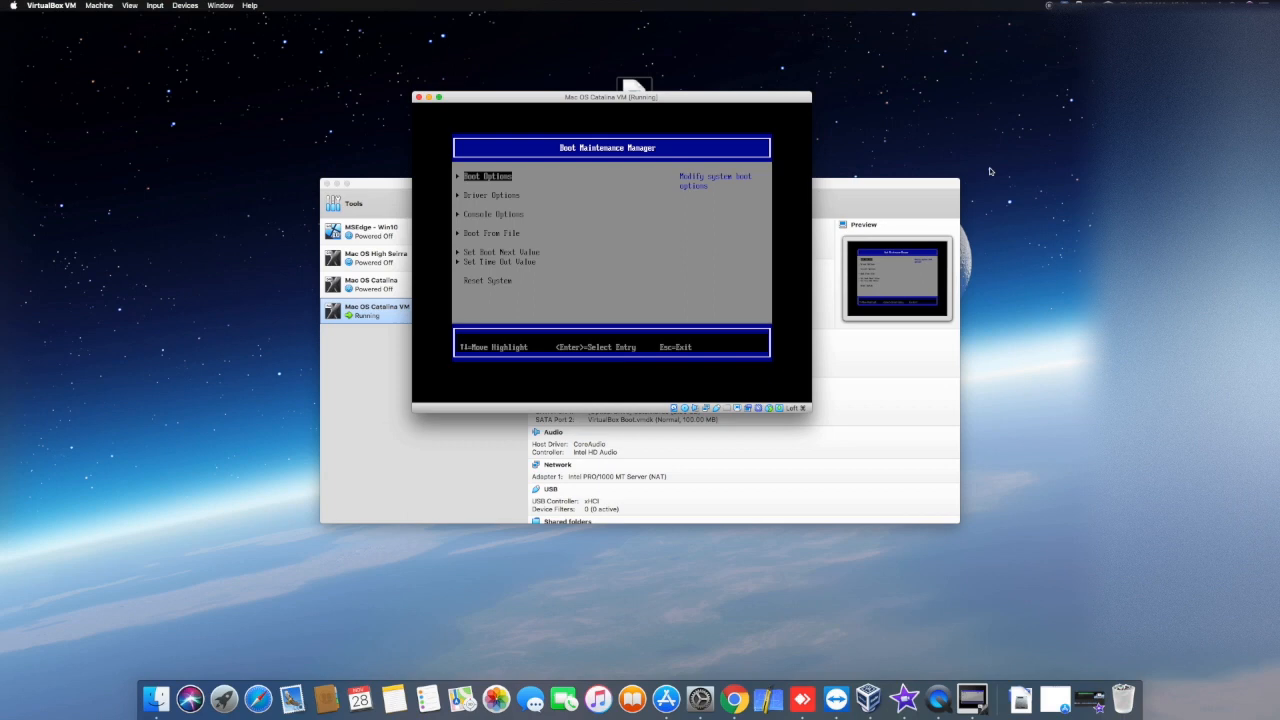
# Step: Inspect the contents of the EFI partition through Boot From File and return to the Boot Maintenance Manager
pyautogui.press('Down')
pyautogui.press('Down')
pyautogui.press('Down')
pyautogui.press('Return')
pyautogui.press('Down')
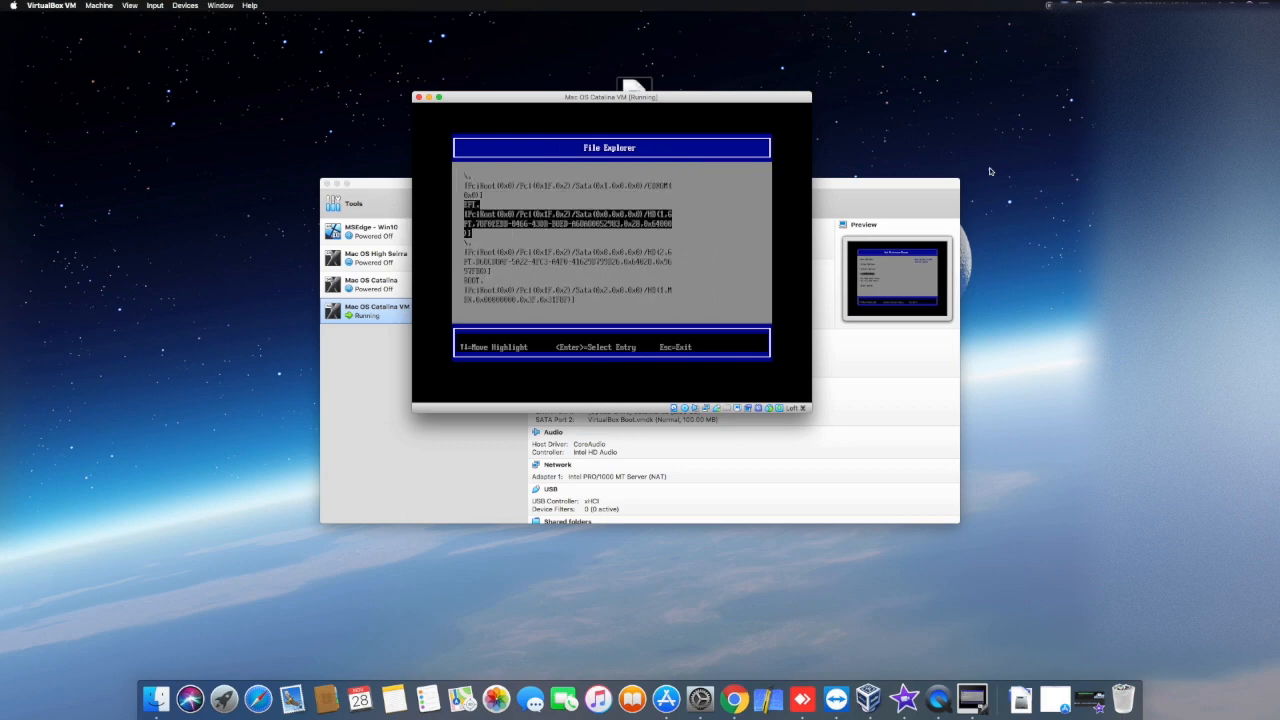
pyautogui.press('Return')
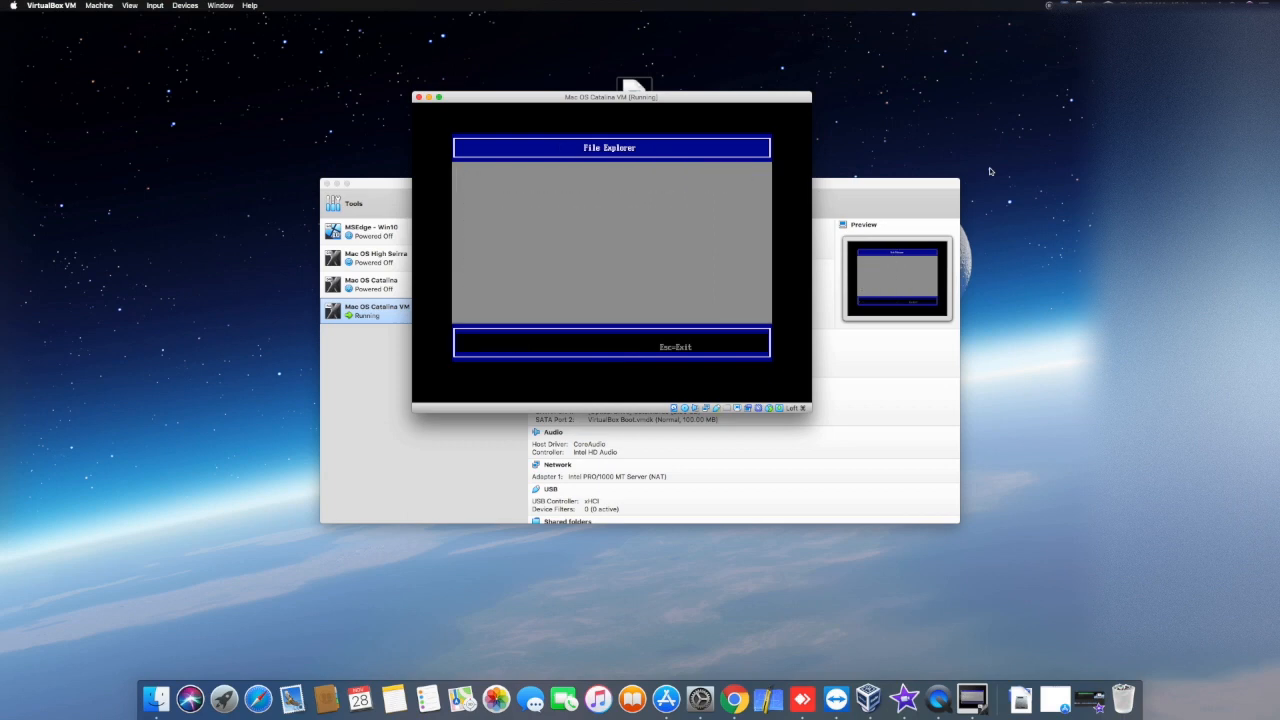
pyautogui.press('Escape')
# Step: Browse the boot volumes again through Boot From File, check the installer CD-ROM's folders, and return to the Boot Maintenance Manager
pyautogui.press('Down')
pyautogui.press('Down')
pyautogui.press('Down')
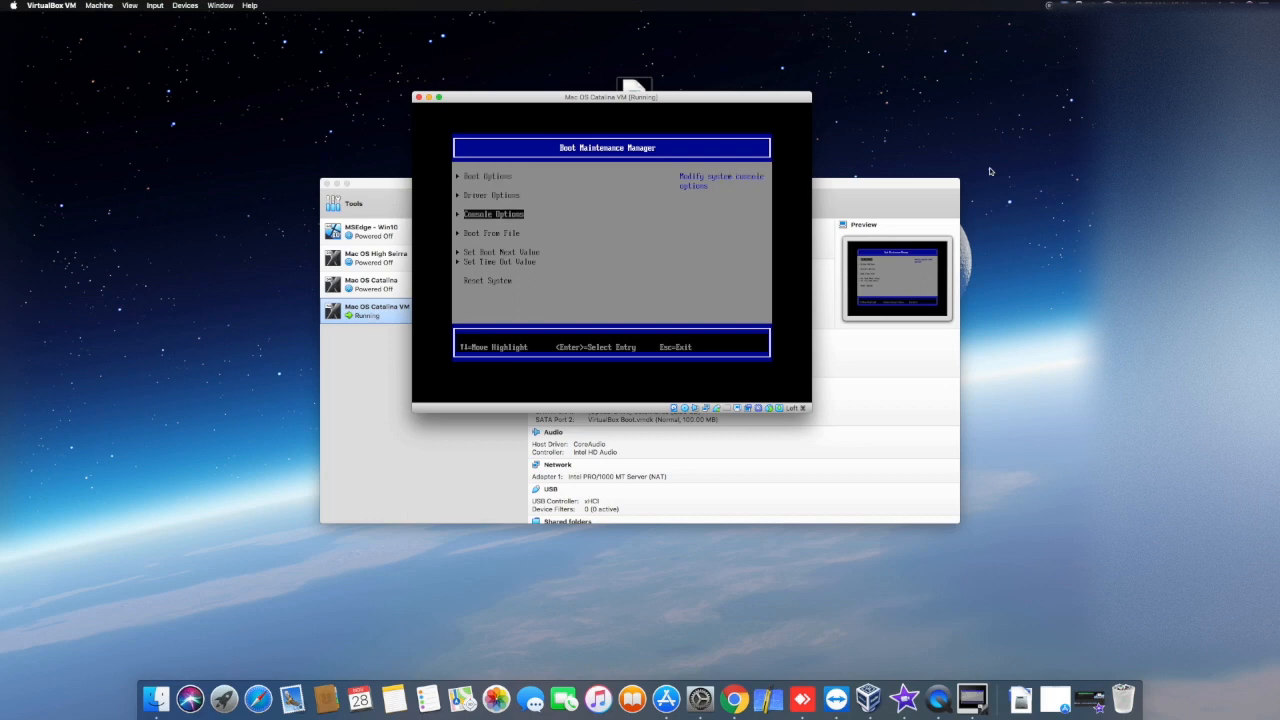
pyautogui.press('Return')
pyautogui.press('Down')
pyautogui.press('Return')
pyautogui.press('Escape')
pyautogui.press('Down')
pyautogui.press('Down')
pyautogui.press('Down')
pyautogui.press('Return')
pyautogui.press('Return')
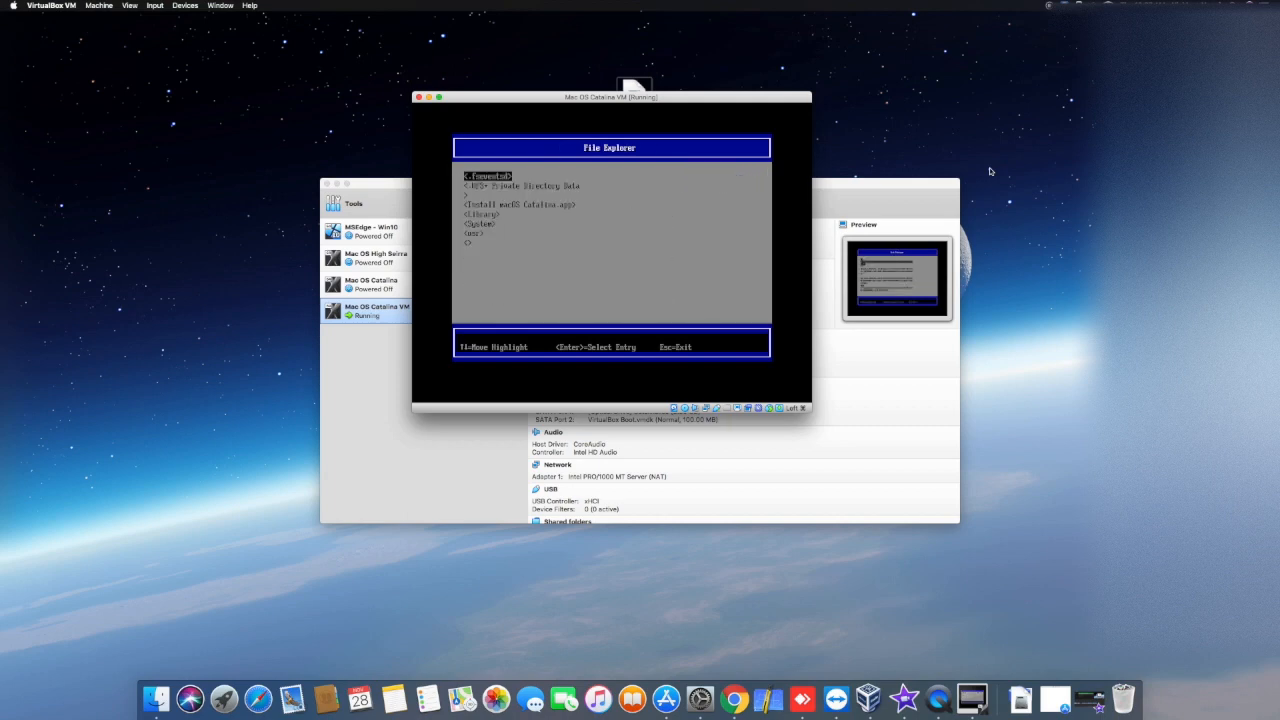
pyautogui.press('Escape')
# Step: Boot the macOS installation from the macOS Install Data folder on the hard disk's second partition using Boot From File
pyautogui.press('Down')
pyautogui.press('Down')
pyautogui.press('Down')
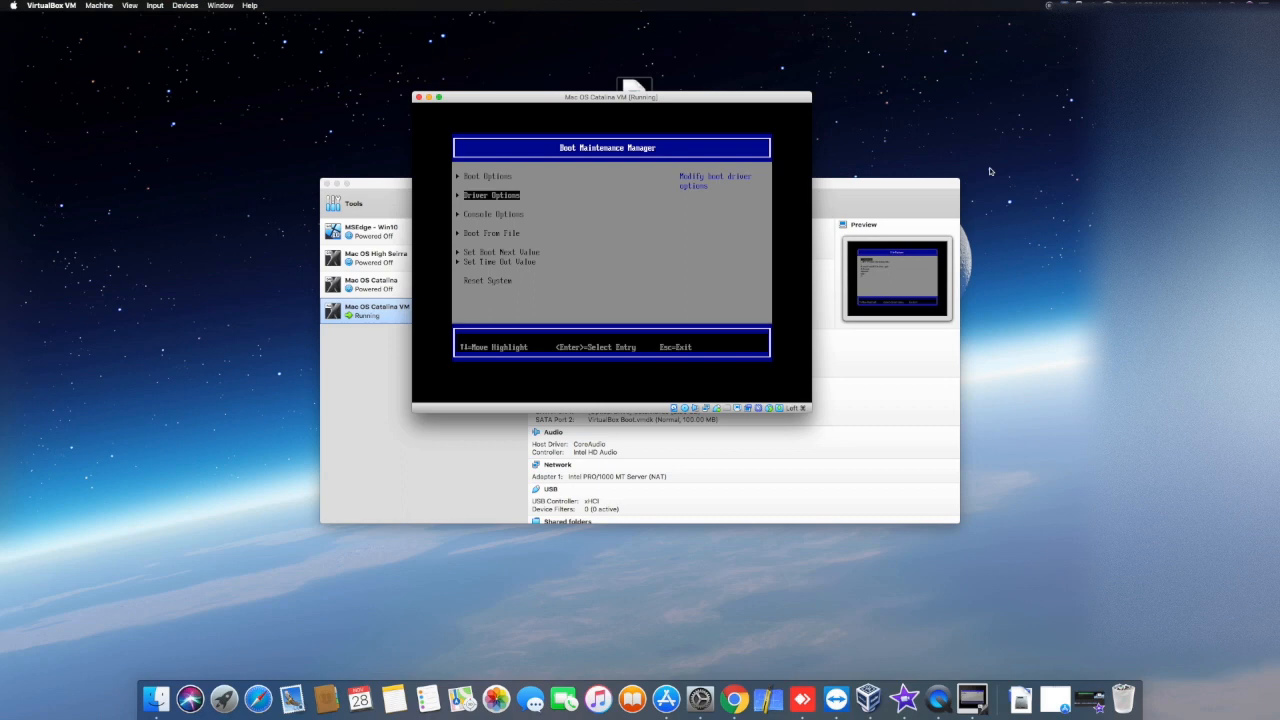
pyautogui.press('Return')
pyautogui.press('Down')
pyautogui.press('Down')
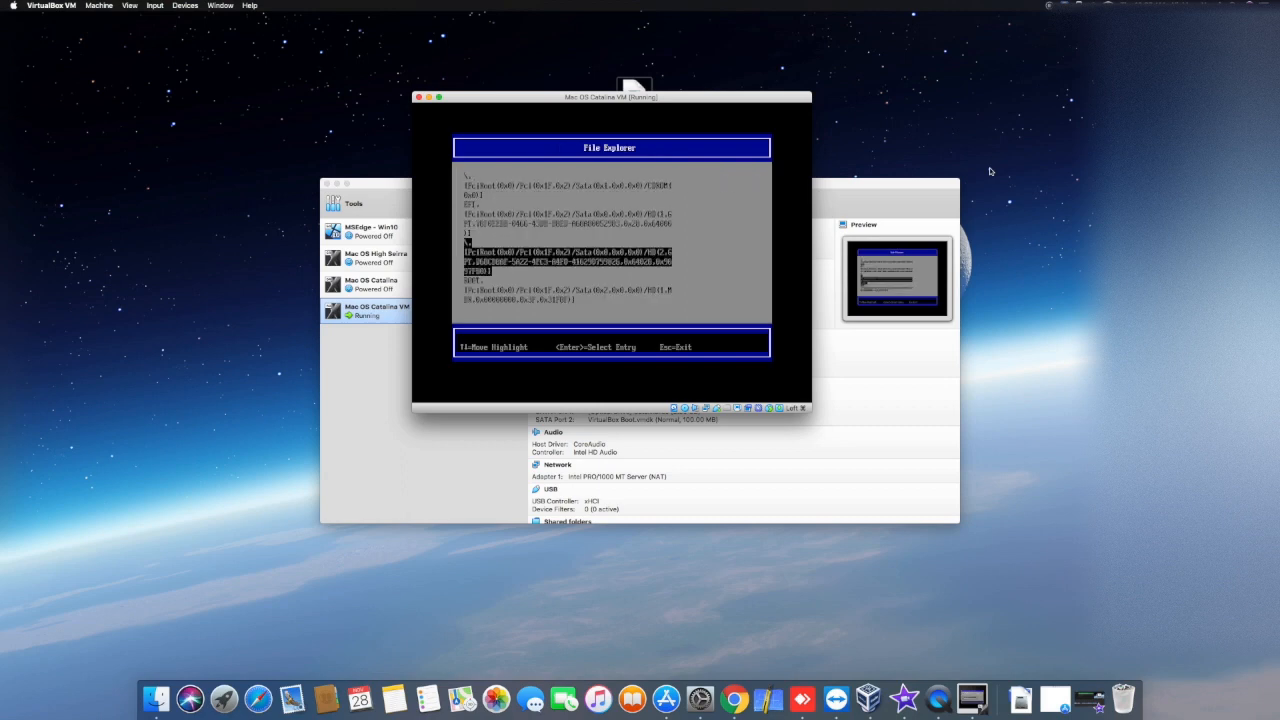
pyautogui.press('Return')
pyautogui.press('Down')
pyautogui.press('Down')
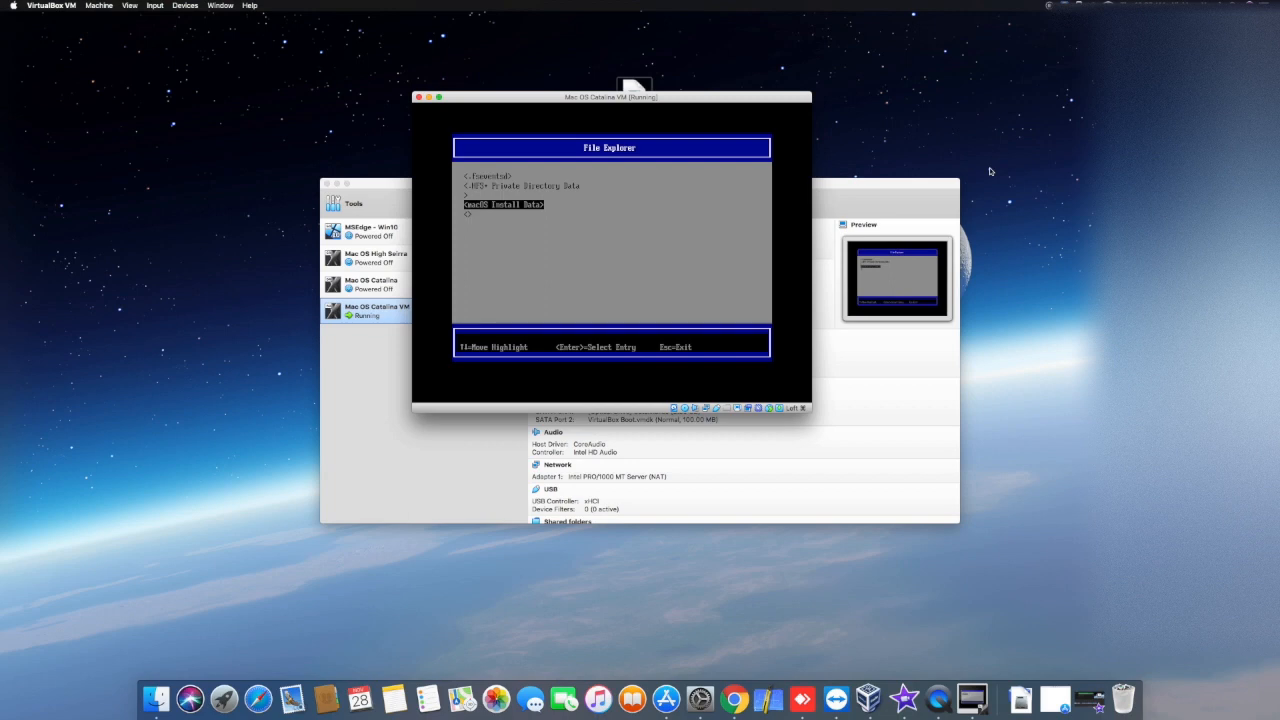
pyautogui.press('Return')
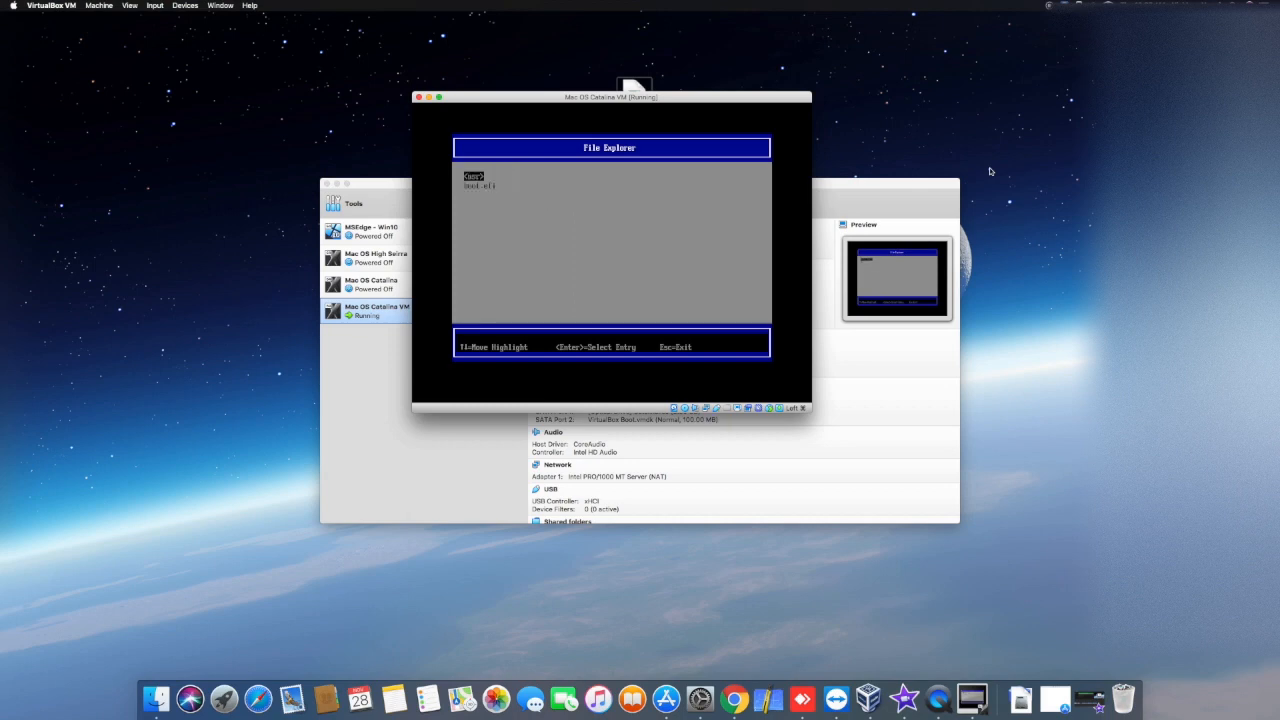
pyautogui.press('Return')
pyautogui.press('Return')
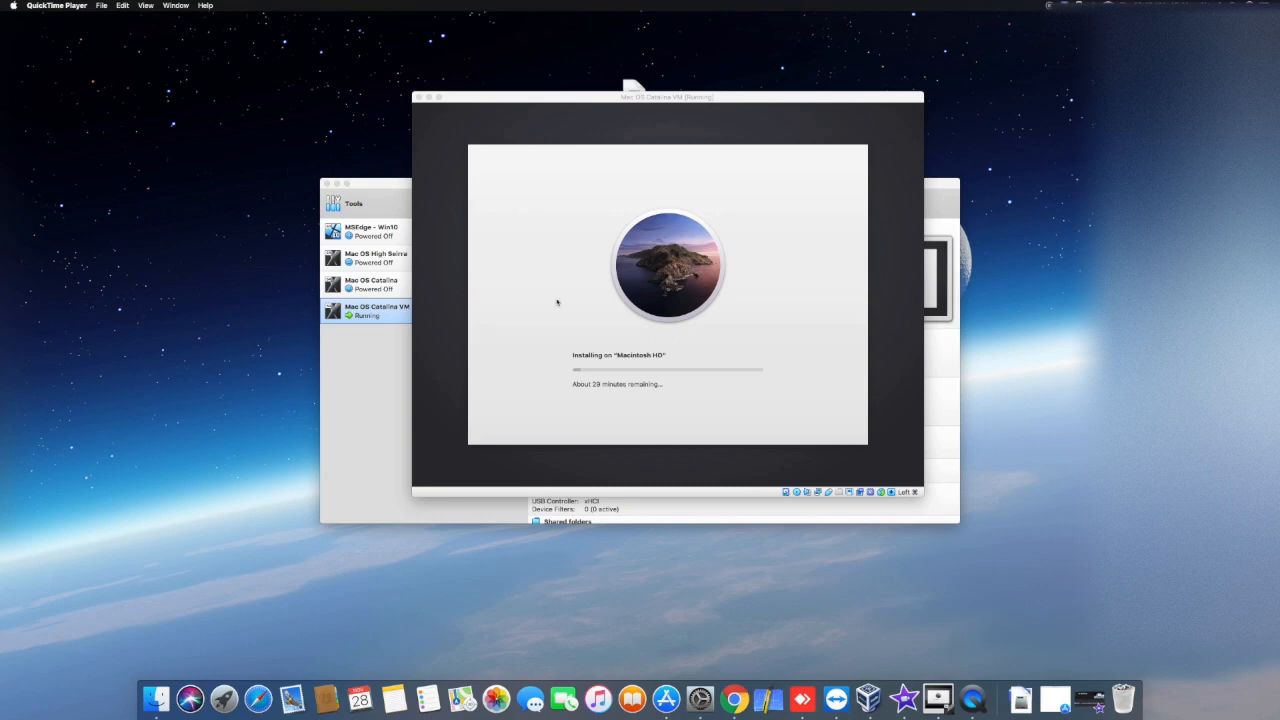
# Step: Move the running VM's window aside, review the Catalina.iso entry in its storage settings, and close the settings
pyautogui.click(570, 389)
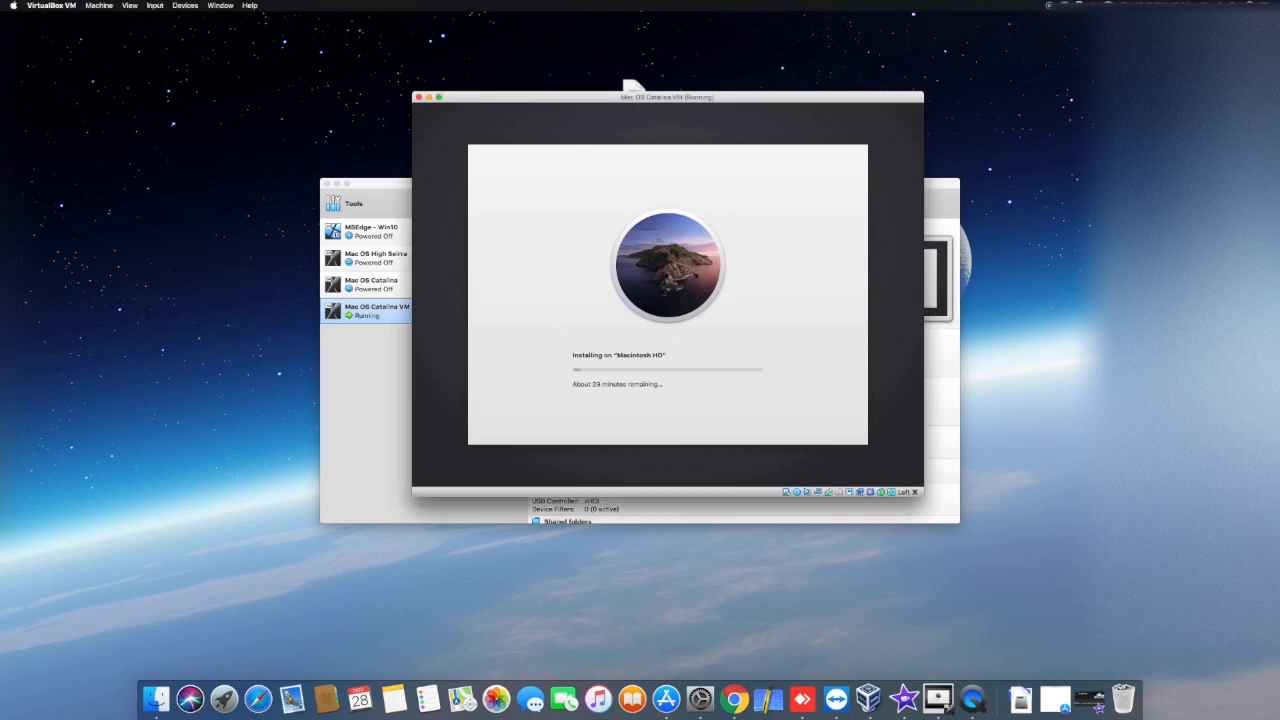
pyautogui.click(104, 338)
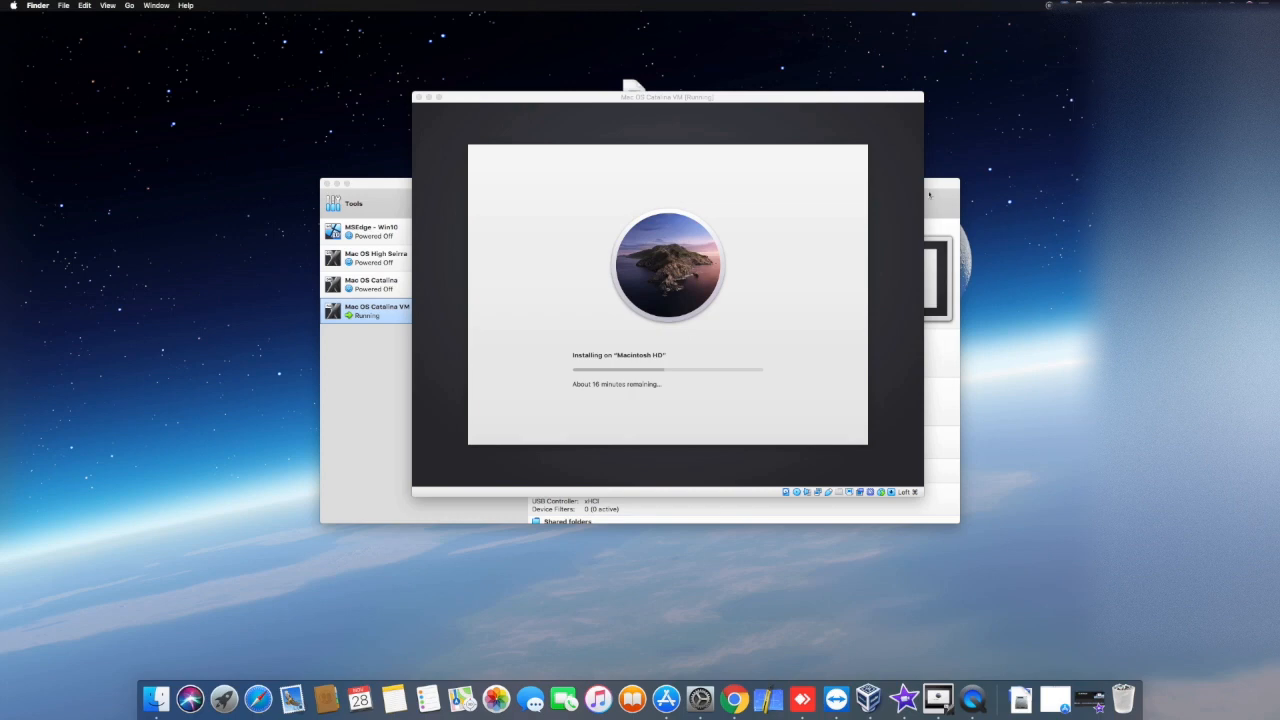
pyautogui.moveTo(897, 98); pyautogui.dragTo(741, 268)
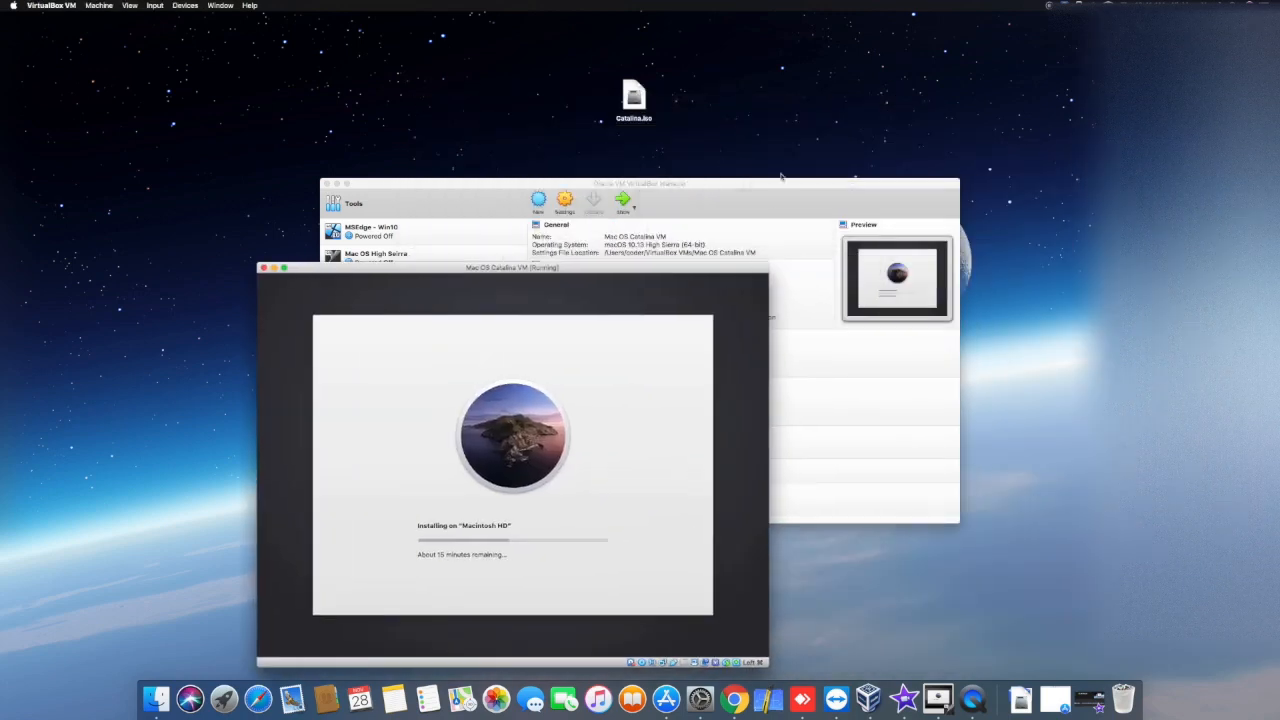
pyautogui.click(759, 191)
pyautogui.click(568, 204)
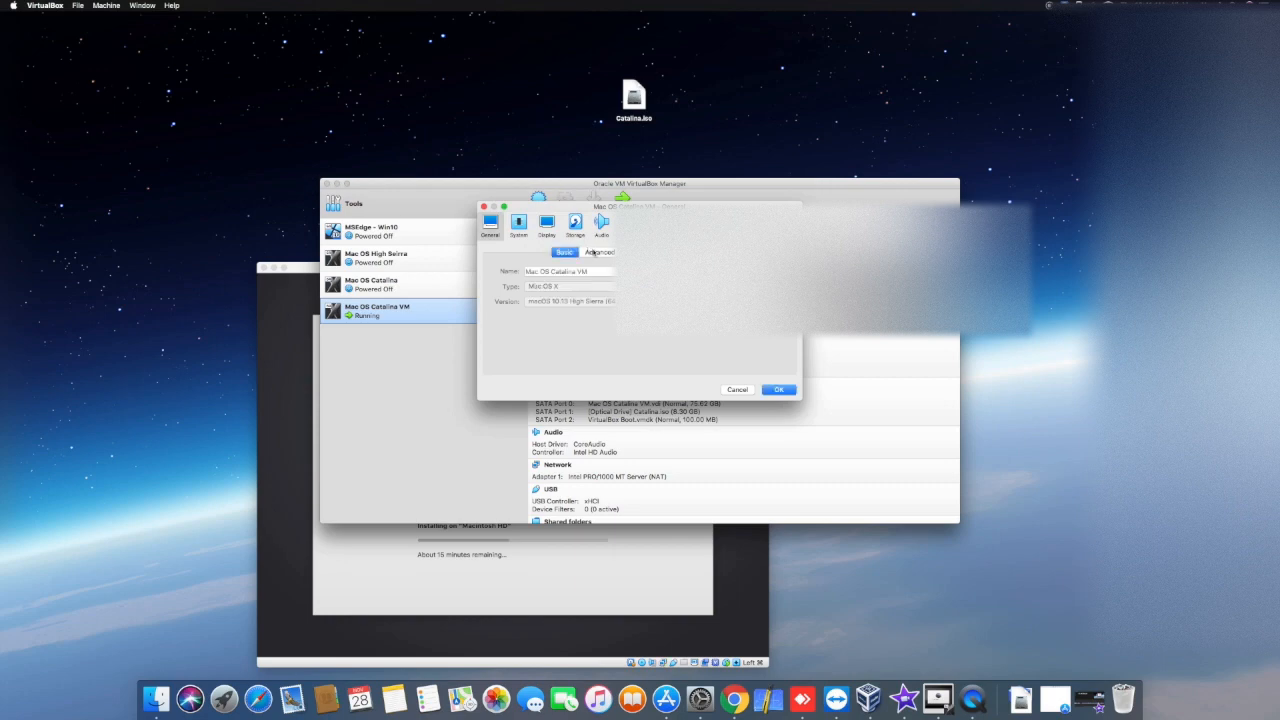
pyautogui.click(575, 222)
pyautogui.click(540, 291)
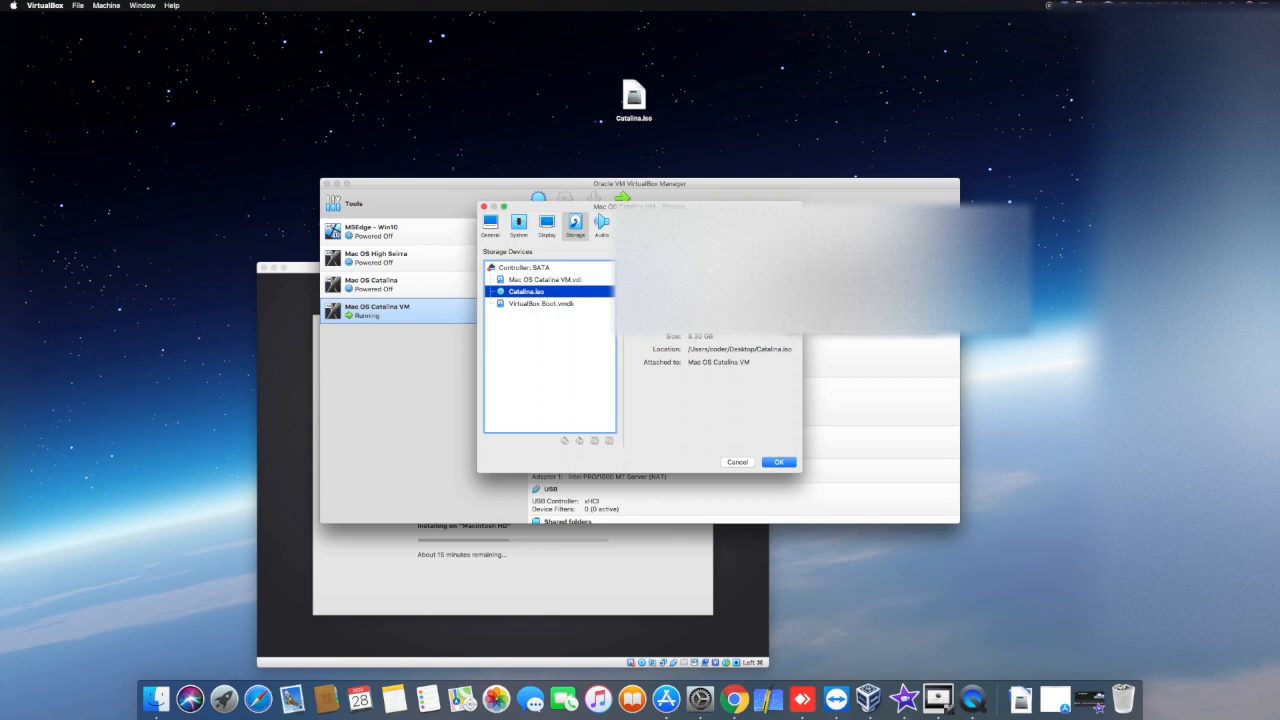
pyautogui.click(483, 207)
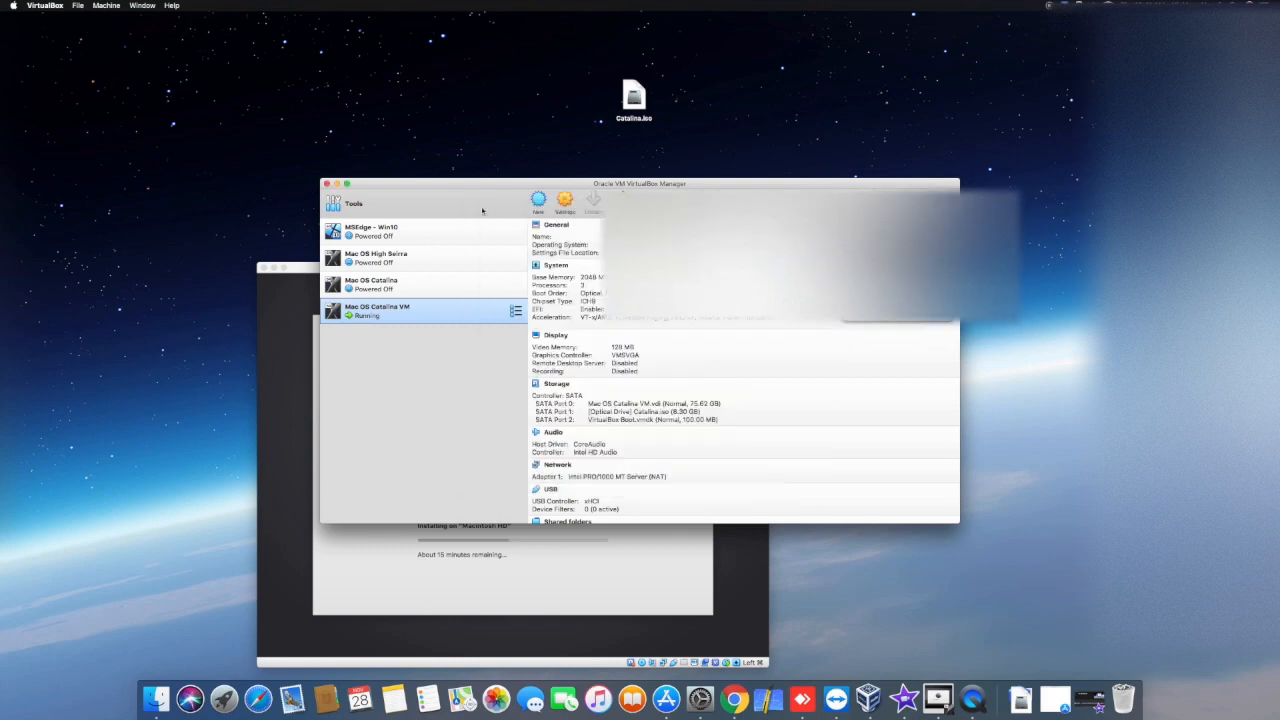
pyautogui.click(286, 310)
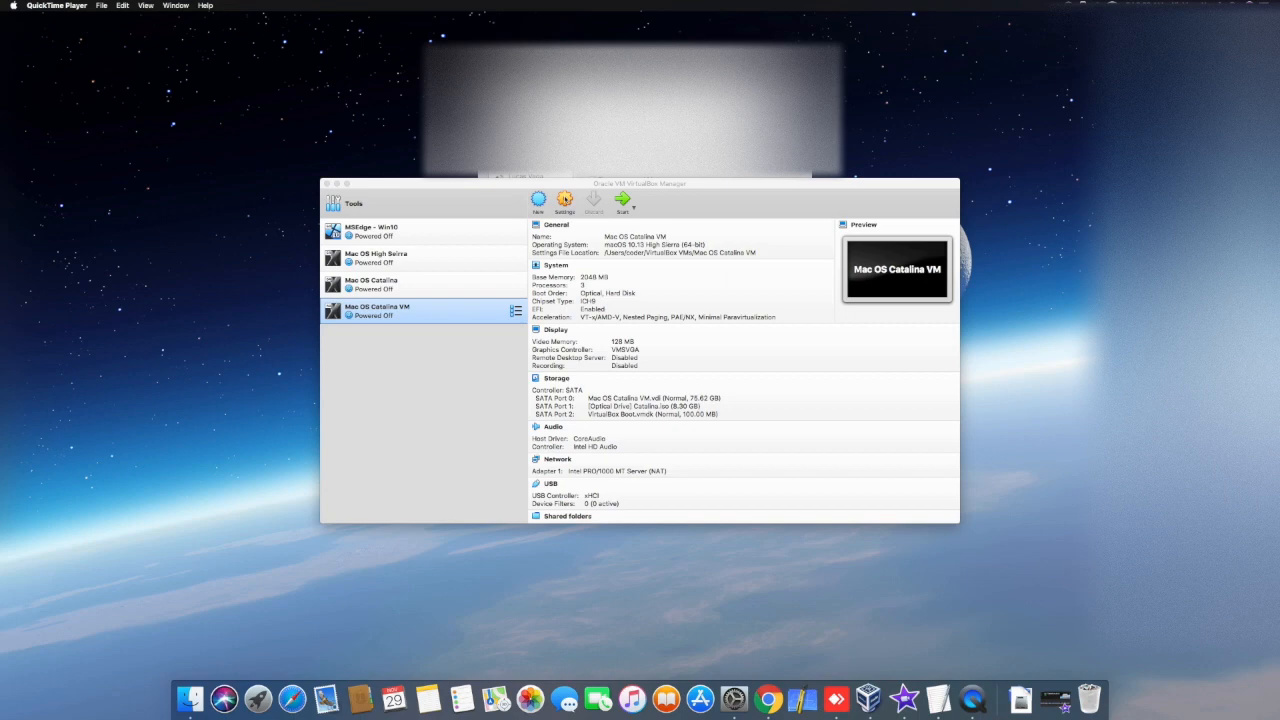
# Step: Eject Catalina.iso from the optical drive of the powered-off Mac OS Catalina VM and save the storage settings
pyautogui.click(565, 205)
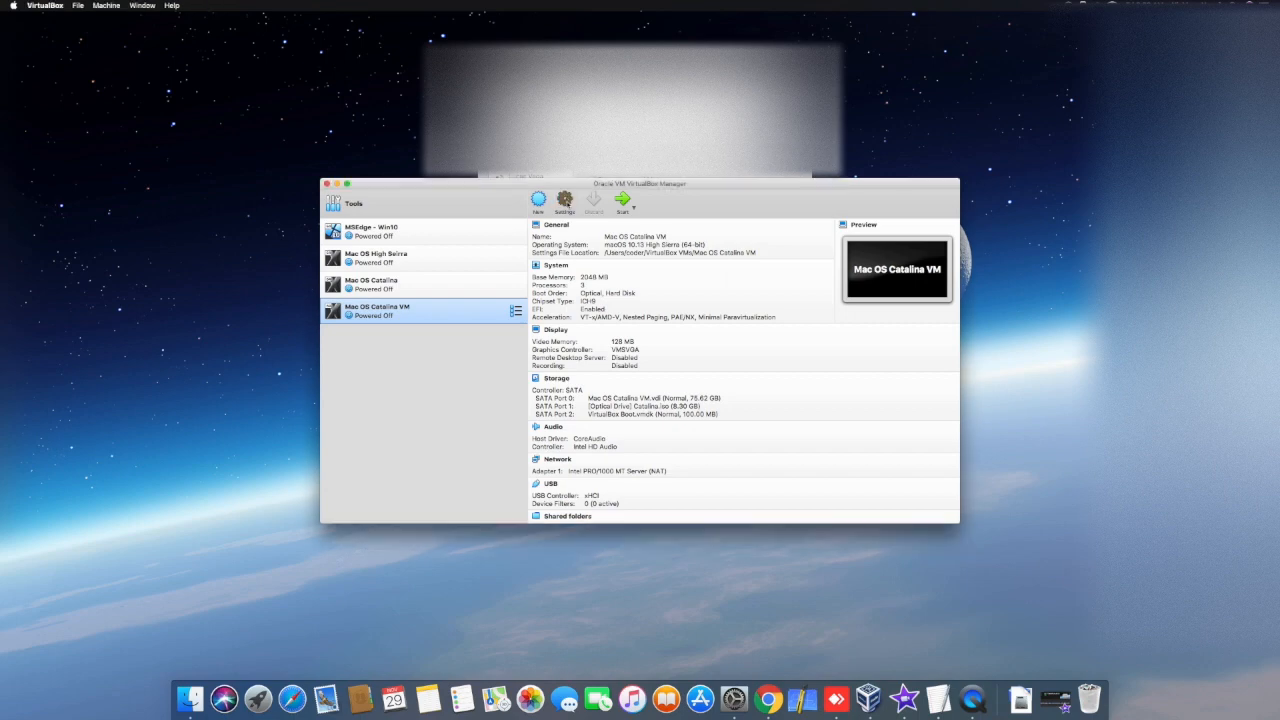
pyautogui.click(565, 205)
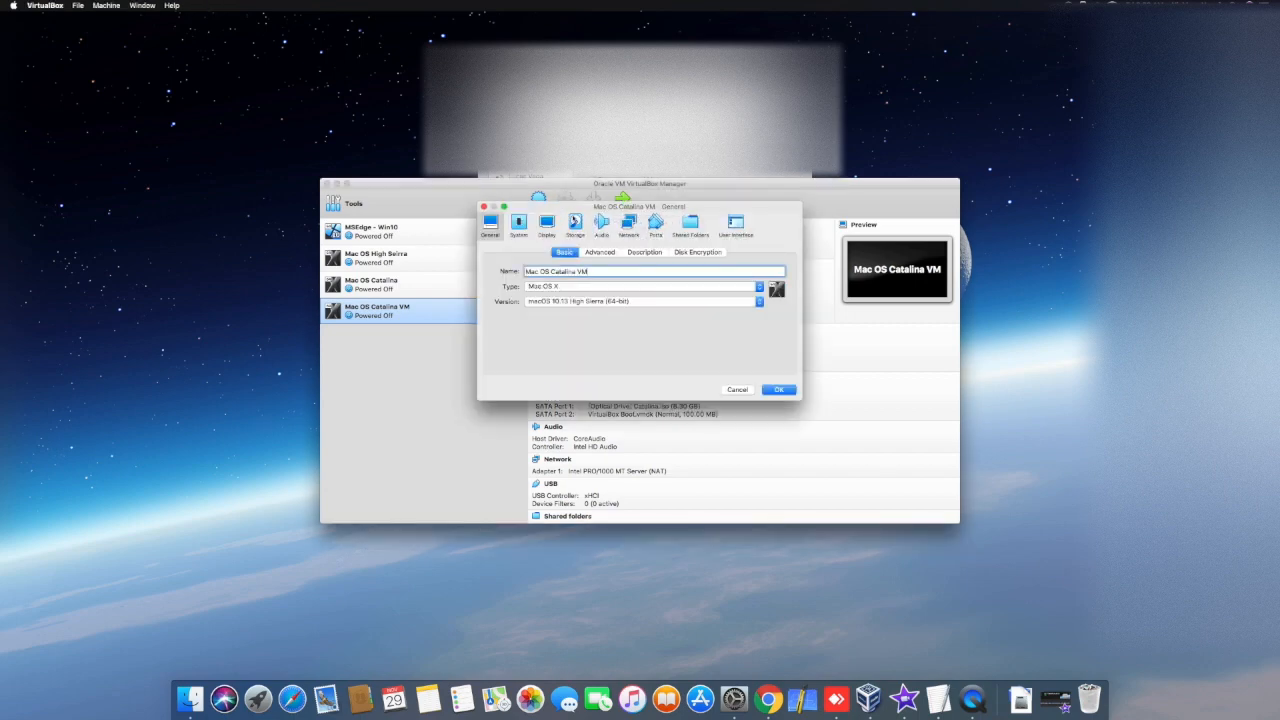
pyautogui.click(575, 222)
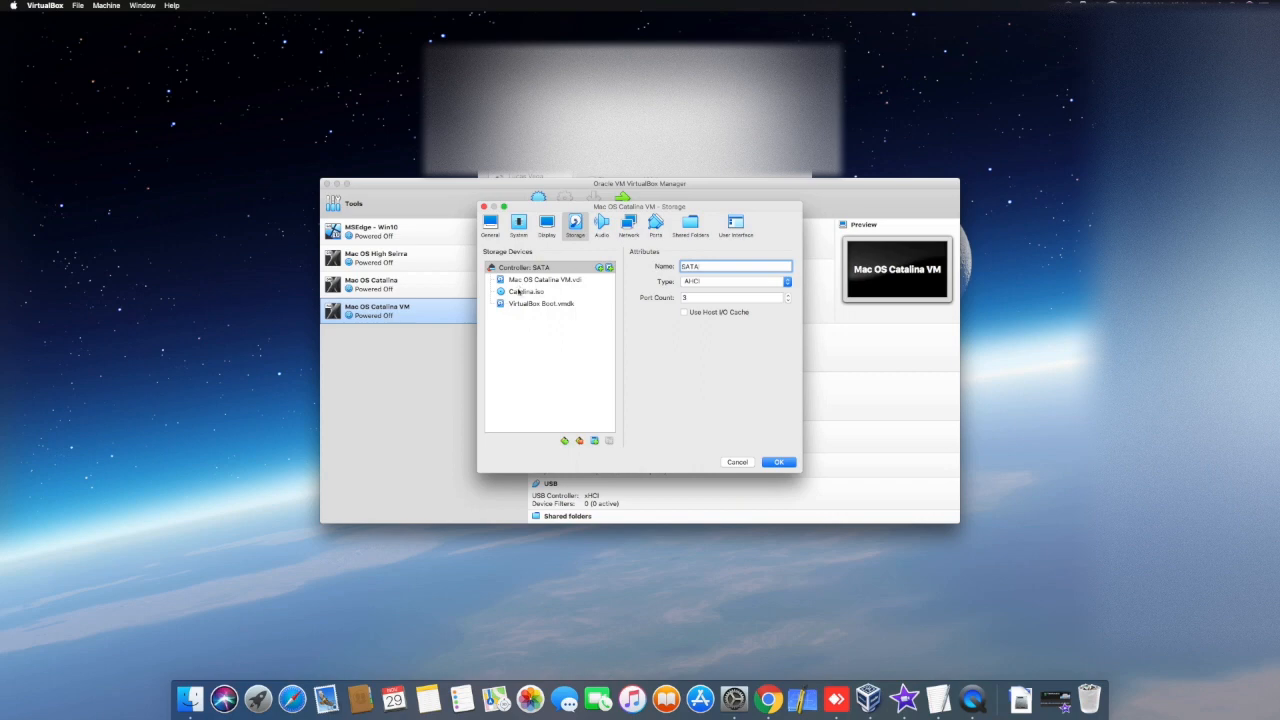
pyautogui.click(519, 292)
pyautogui.click(790, 269)
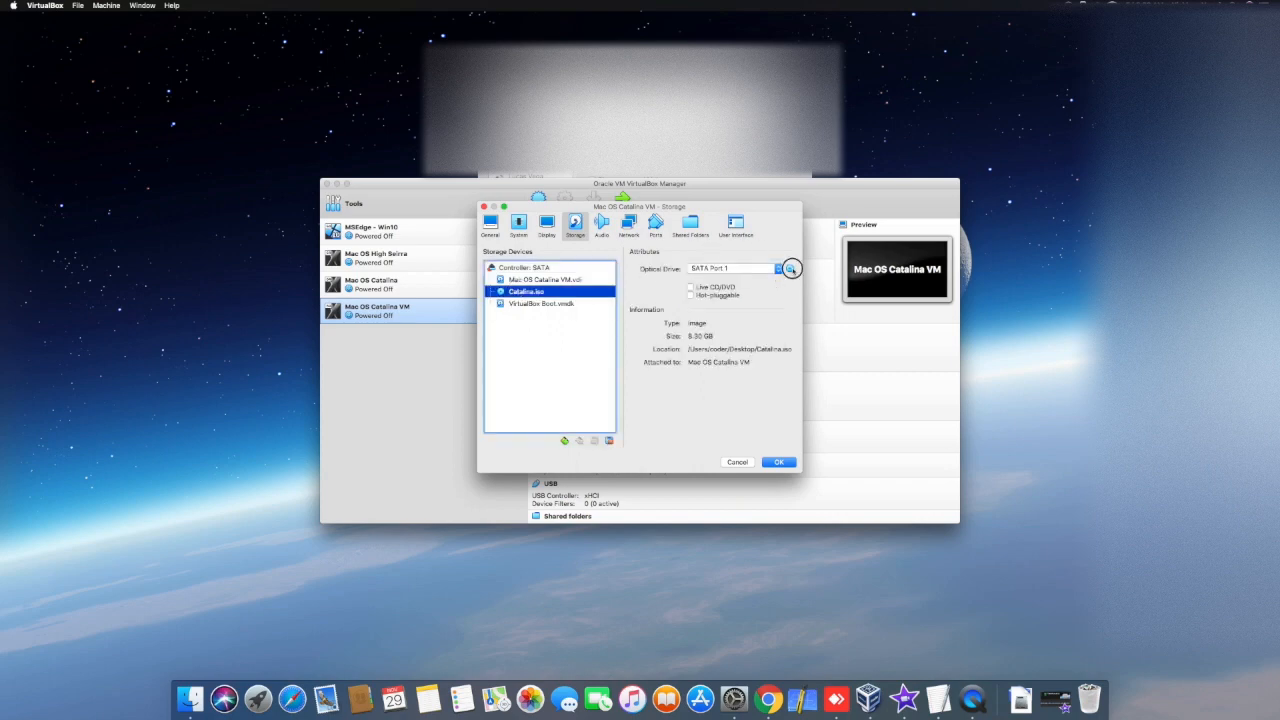
pyautogui.click(826, 329)
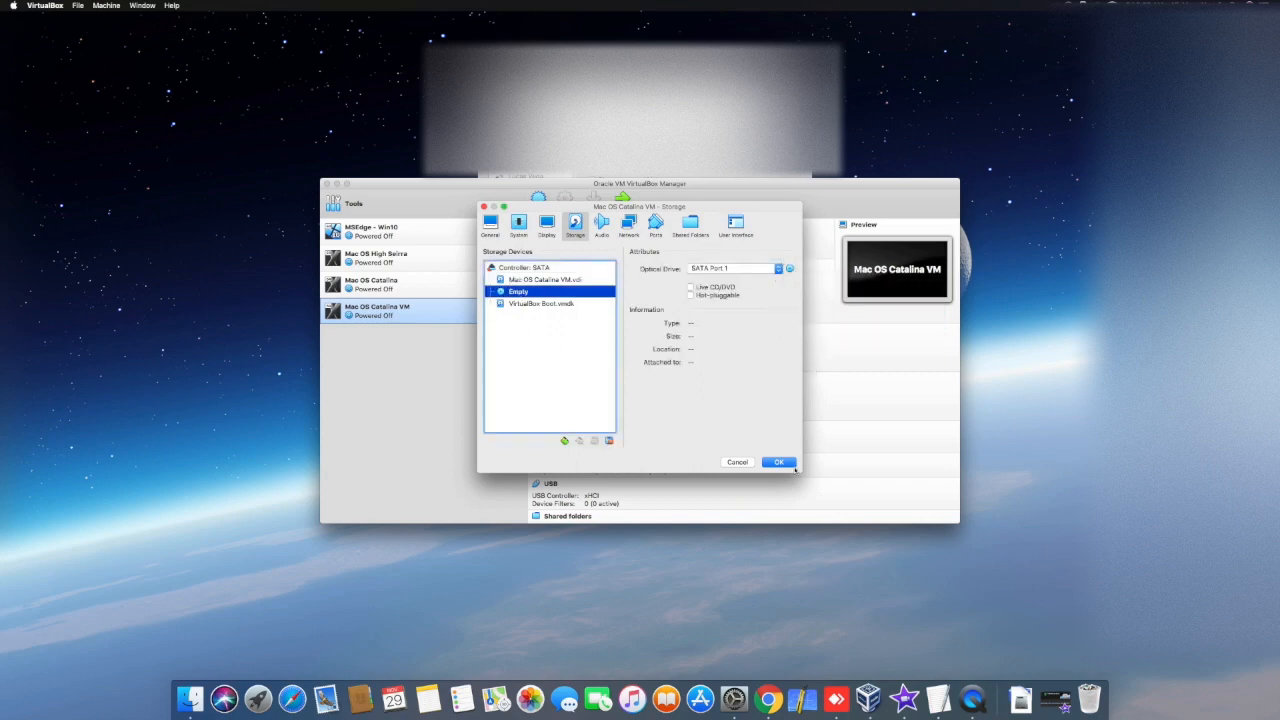
pyautogui.click(779, 462)
# Step: Disable Optical in the boot order of Mac OS Catalina VM and save the system settings
pyautogui.click(558, 203)
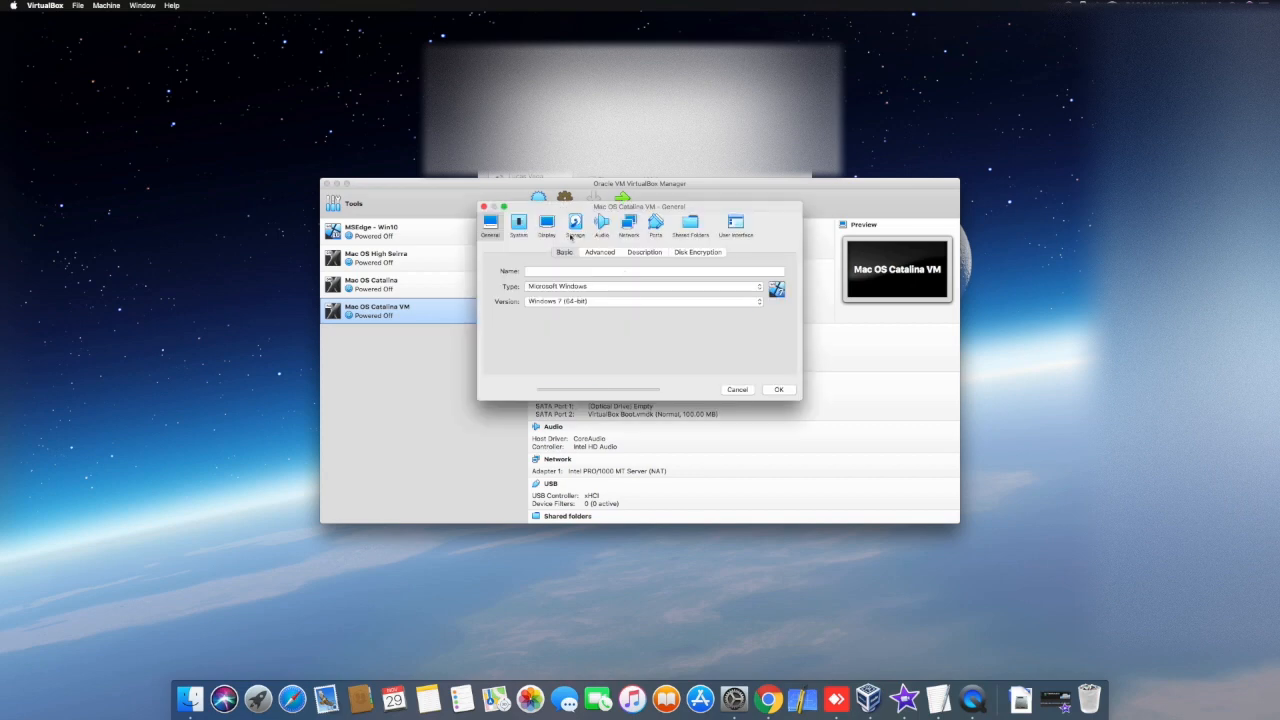
pyautogui.click(518, 222)
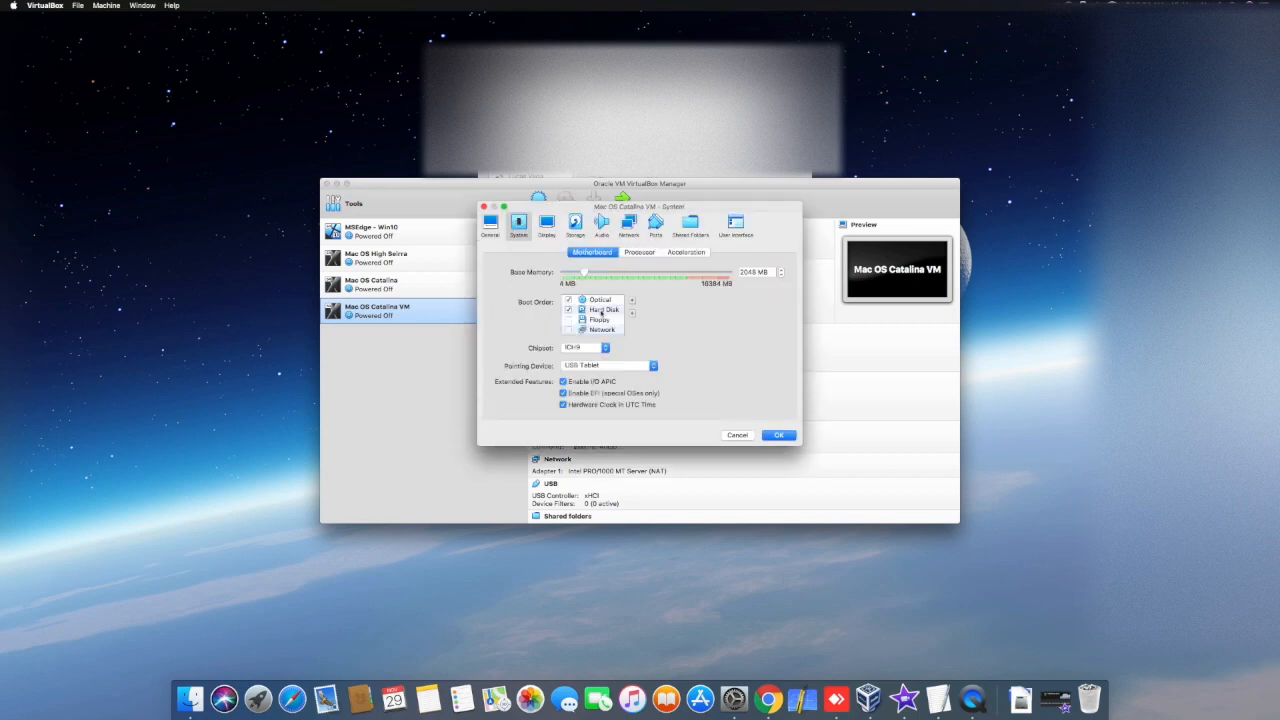
pyautogui.click(568, 300)
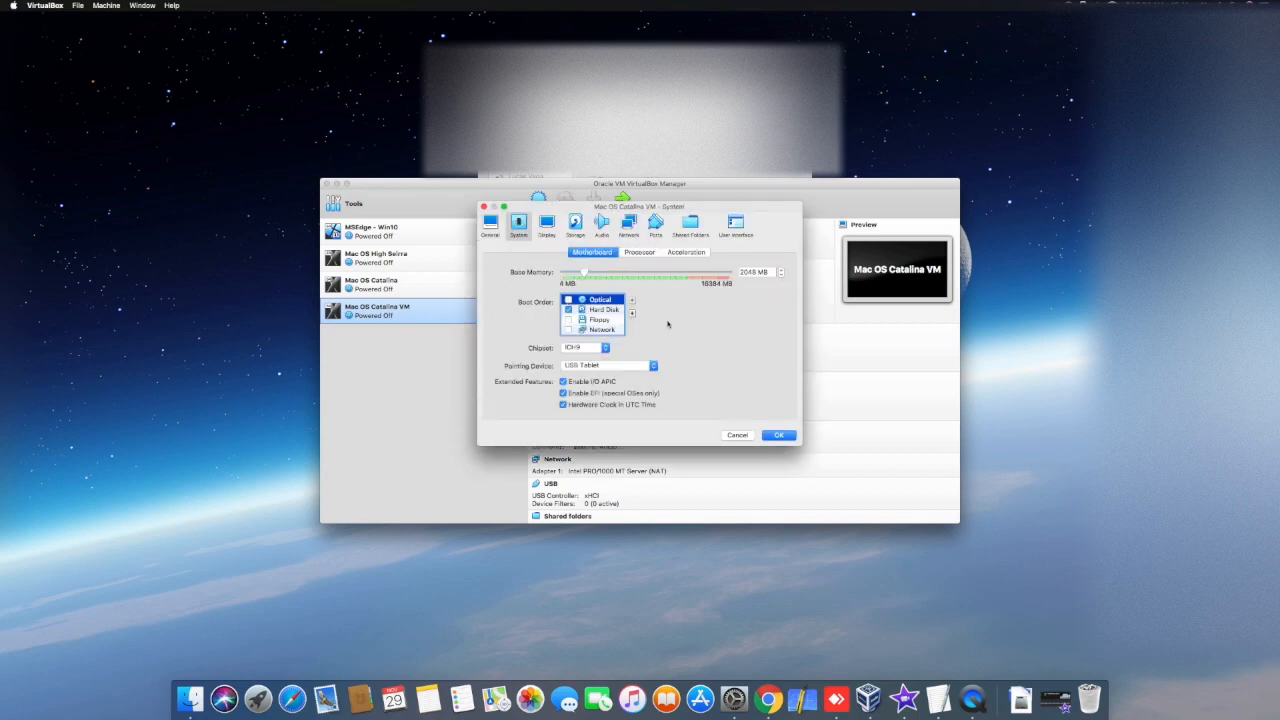
pyautogui.click(787, 439)
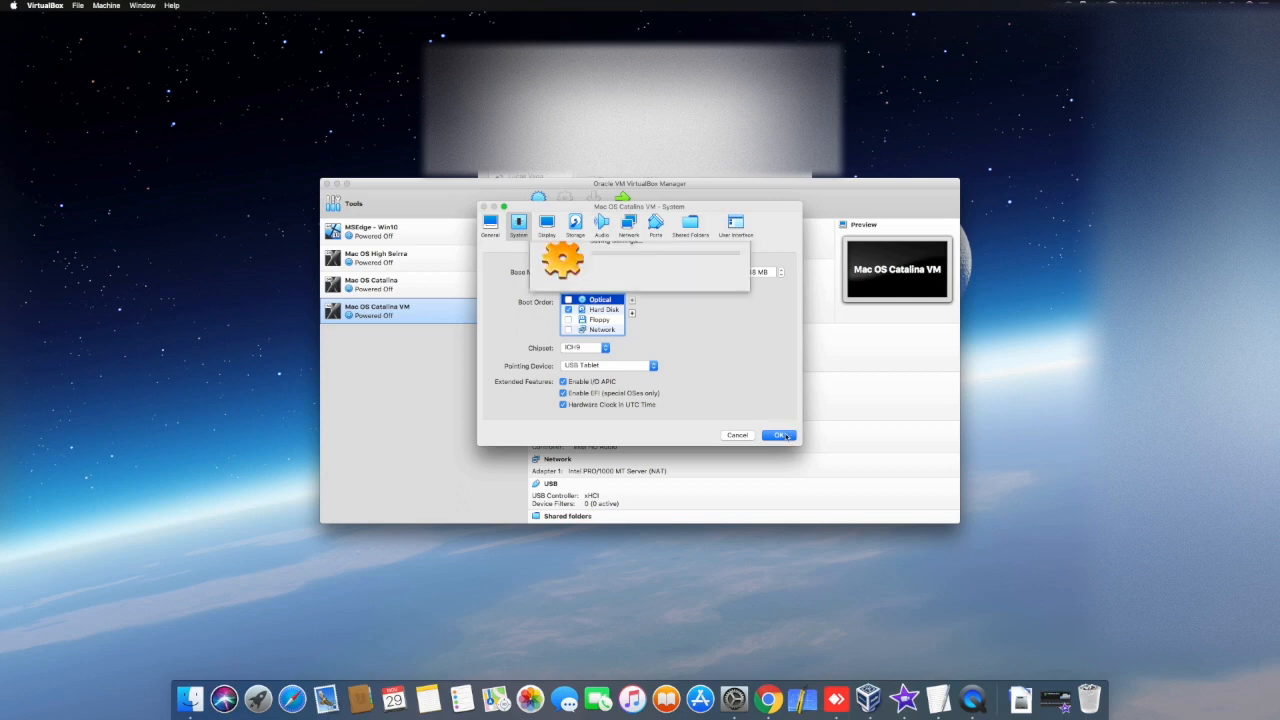
# Step: Start Mac OS Catalina VM and move its window higher on the desktop
pyautogui.click(622, 202)
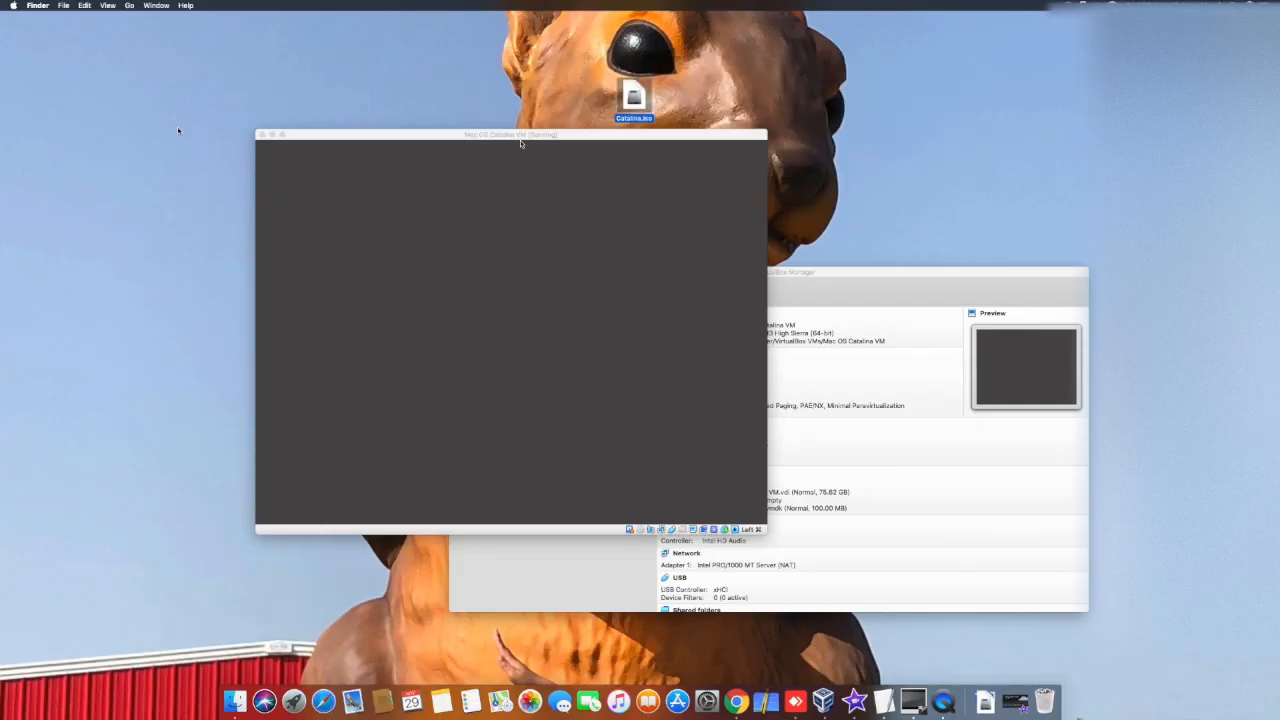
pyautogui.moveTo(520, 143); pyautogui.dragTo(671, 24)
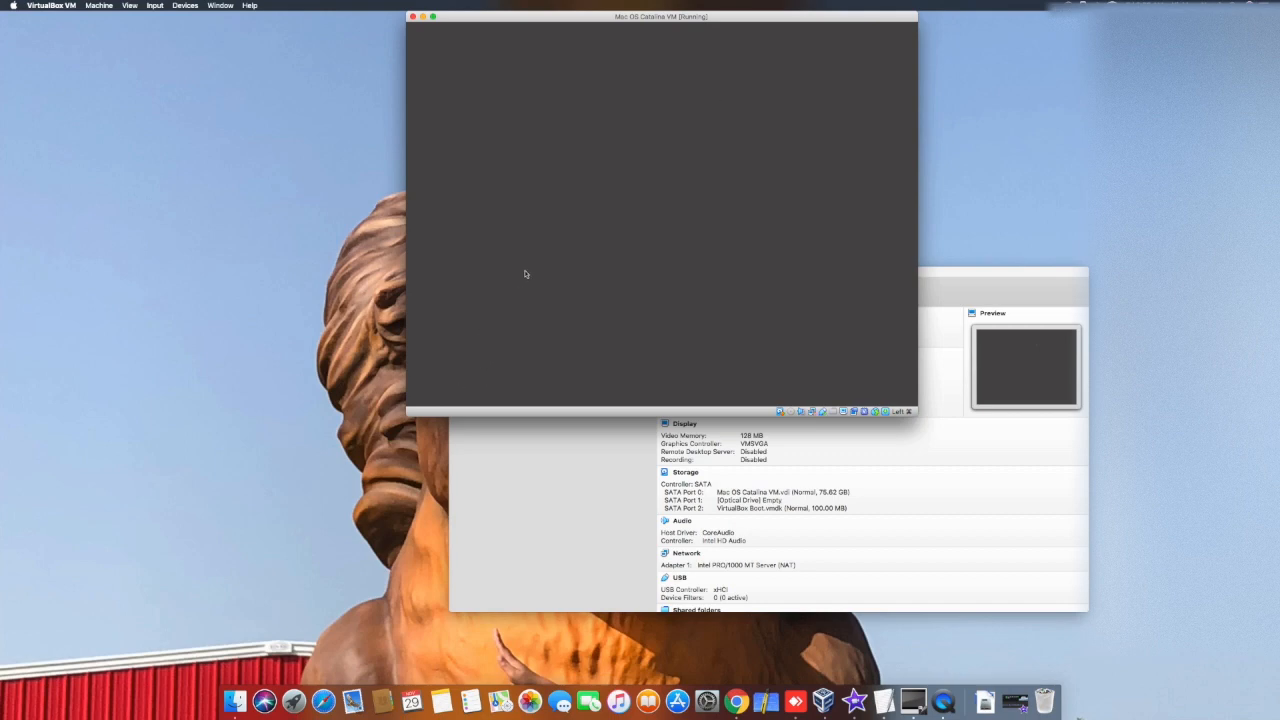
# Step: Arrange the running Mac OS Catalina VM window and the VirtualBox Manager window side by side on the desktop
pyautogui.moveTo(600, 24); pyautogui.dragTo(369, 114)
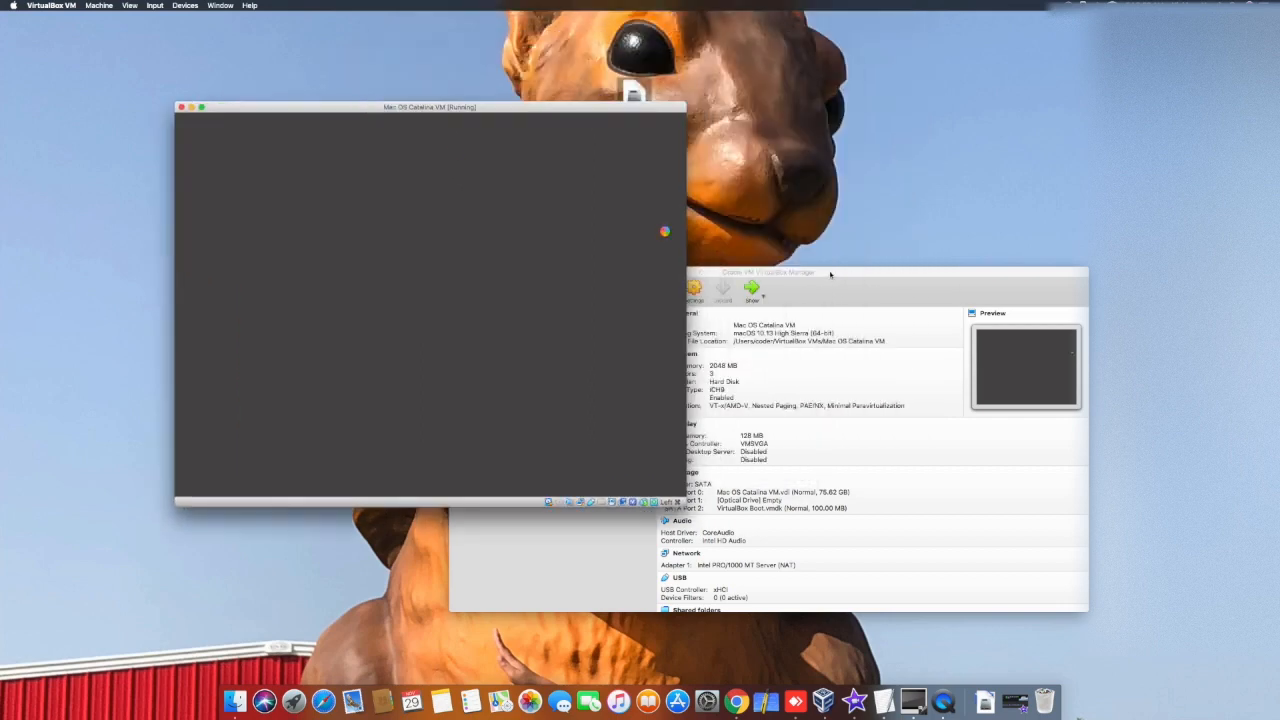
pyautogui.click(766, 272)
pyautogui.moveTo(766, 272); pyautogui.dragTo(1014, 210)
pyautogui.moveTo(616, 106); pyautogui.dragTo(423, 111)
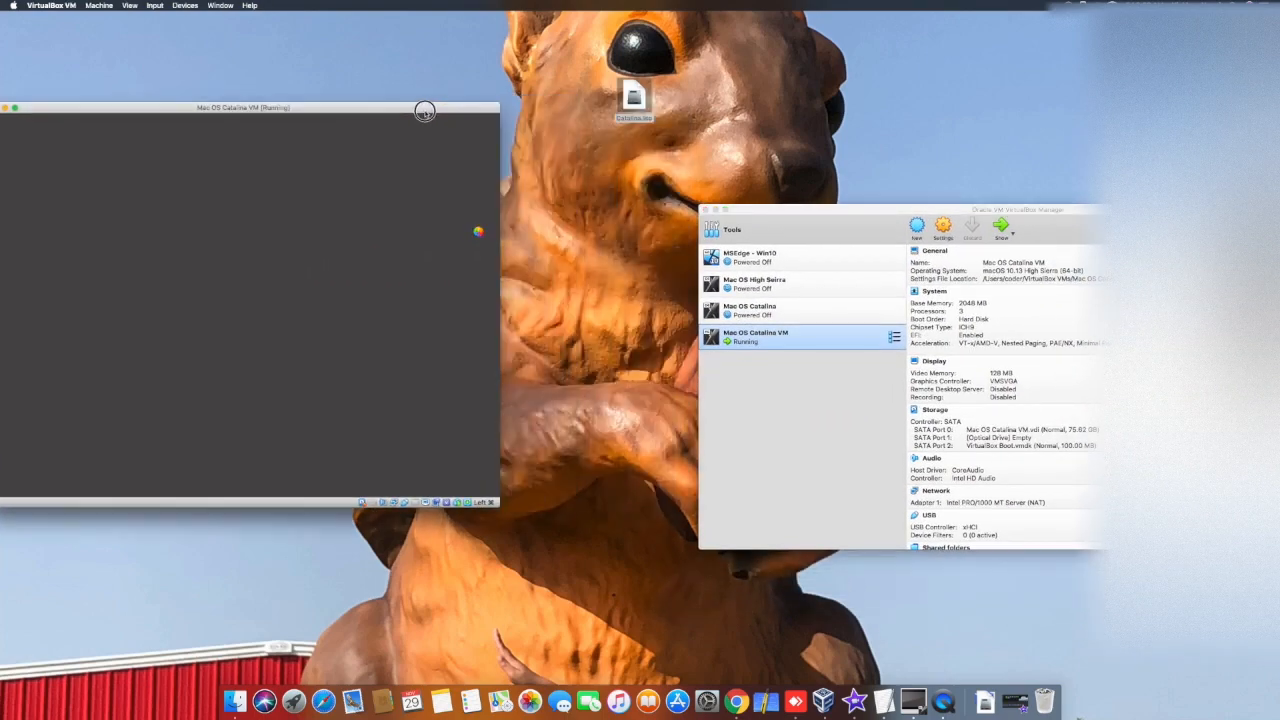
pyautogui.moveTo(825, 210); pyautogui.dragTo(647, 115)
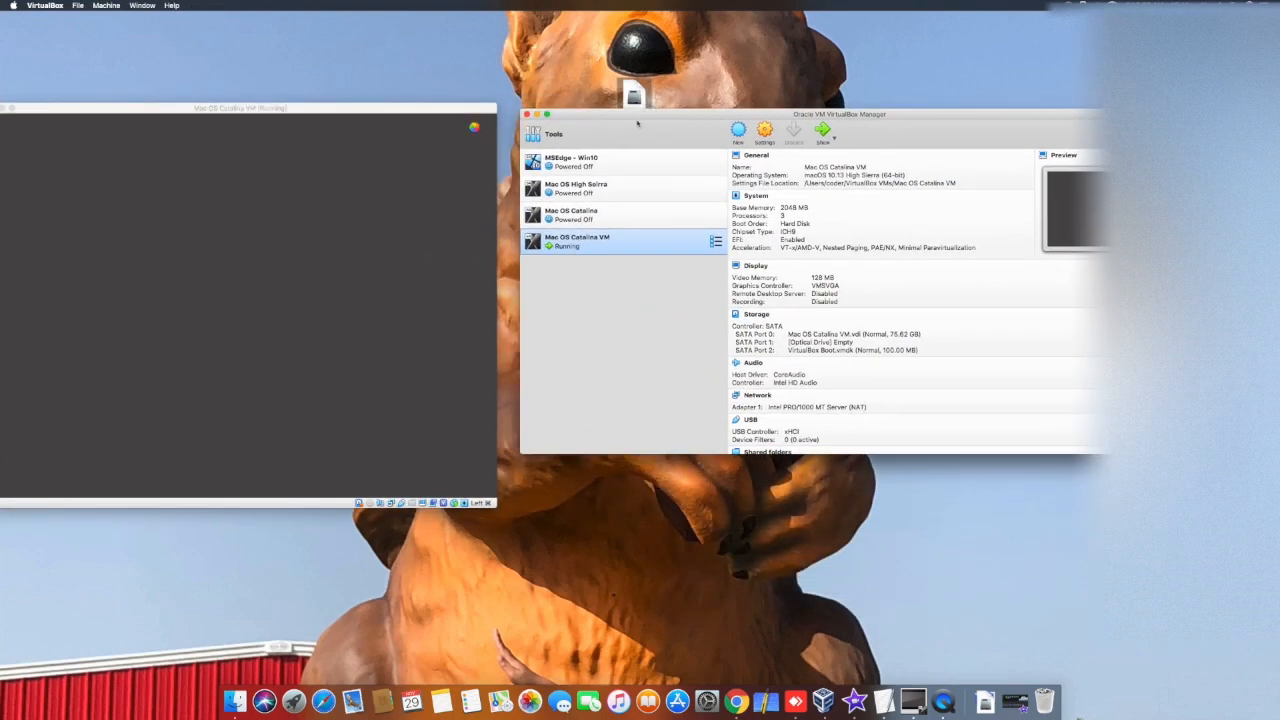
pyautogui.moveTo(369, 103); pyautogui.dragTo(423, 106)
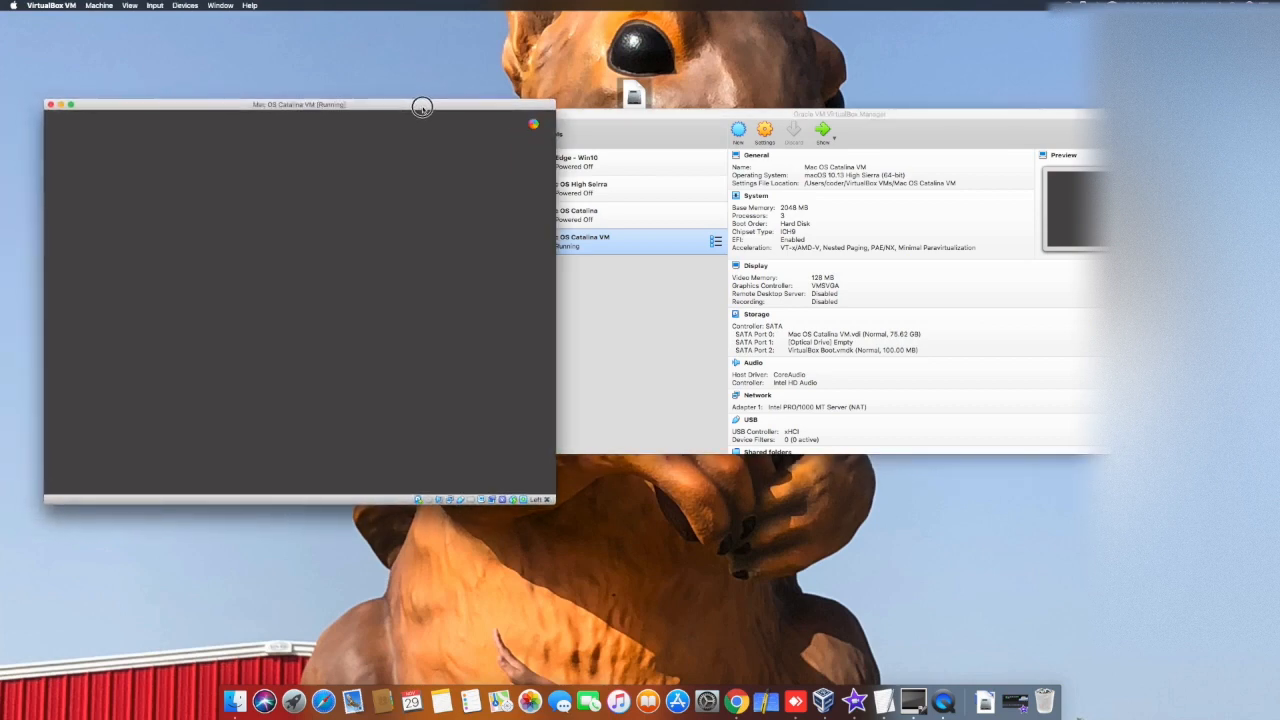
# Step: Review the optical drive options of the running Mac OS Catalina VM without choosing a disk image
pyautogui.click(185, 5)
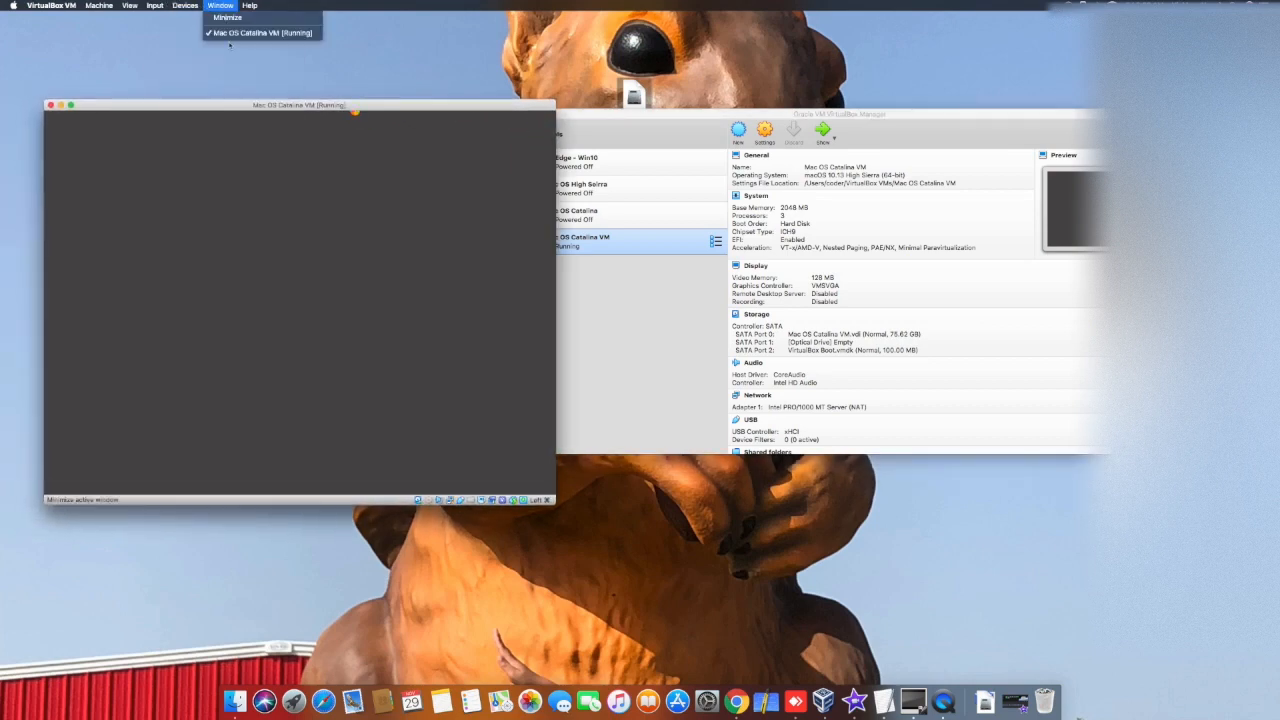
pyautogui.moveTo(188, 20)
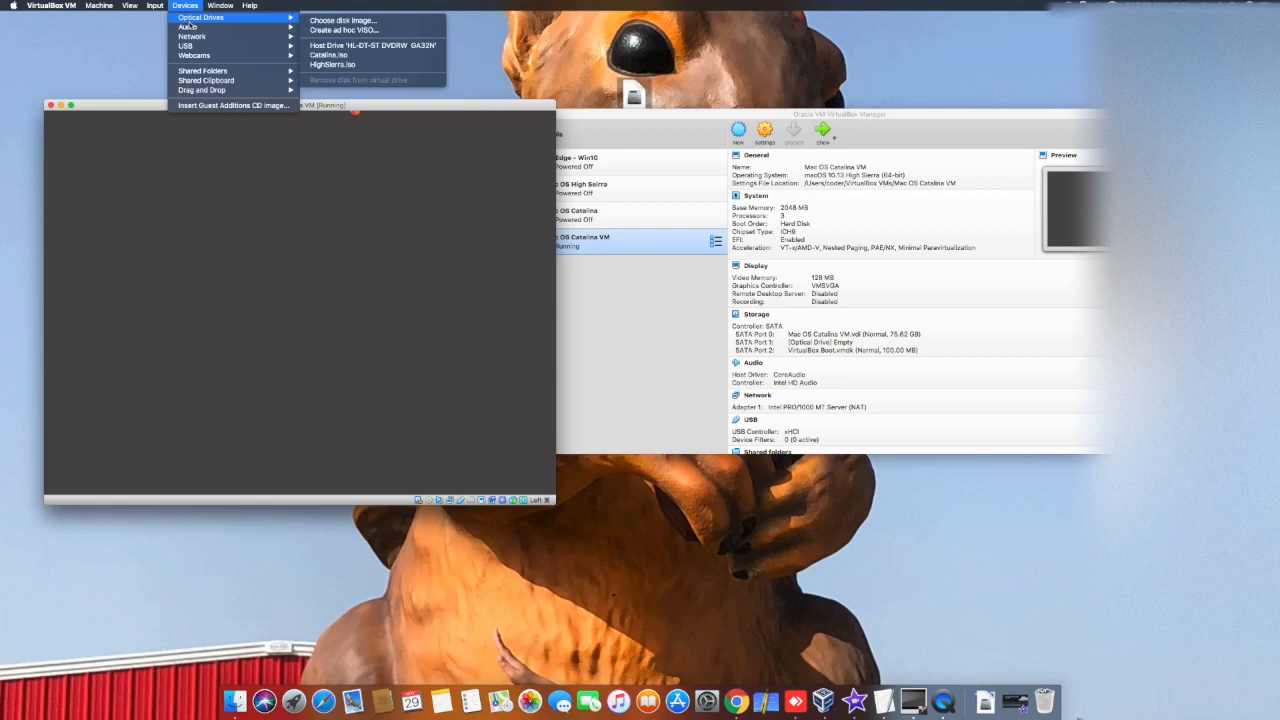
pyautogui.click(127, 62)
pyautogui.click(381, 193)
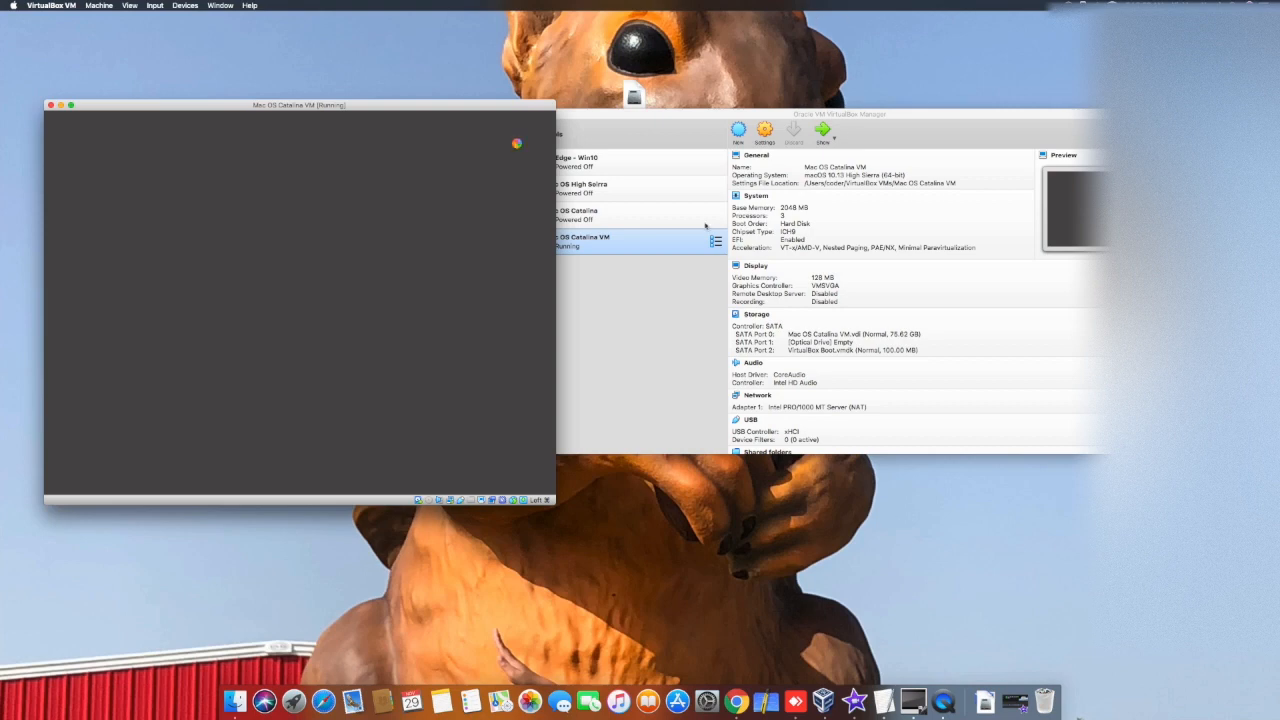
# Step: Review the motherboard and processor settings of Mac OS Catalina VM and close the settings without saving
pyautogui.click(768, 128)
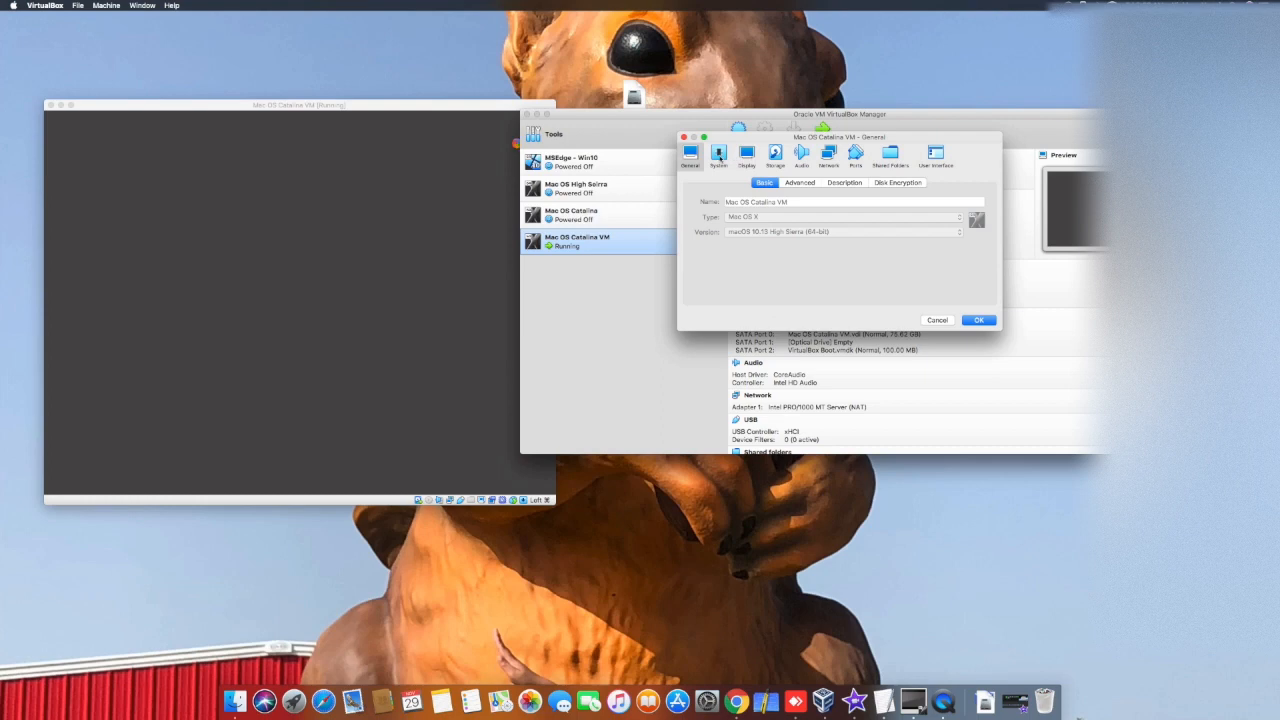
pyautogui.click(719, 153)
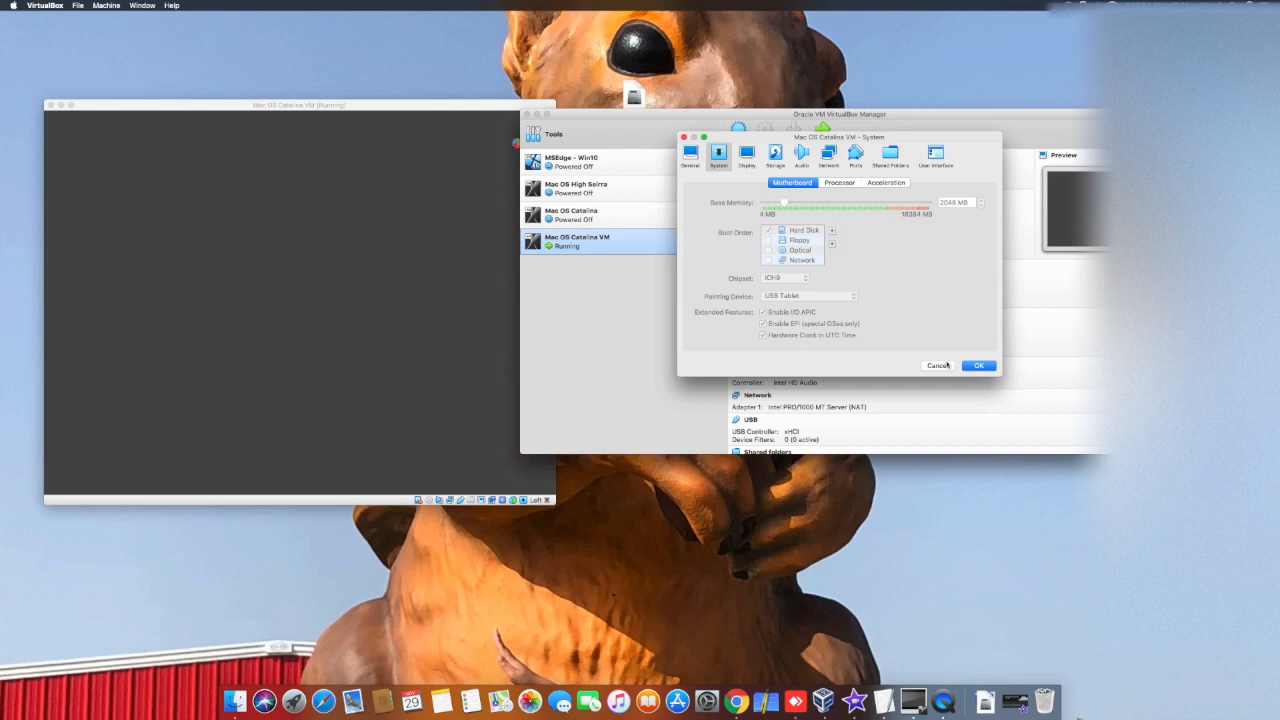
pyautogui.click(839, 186)
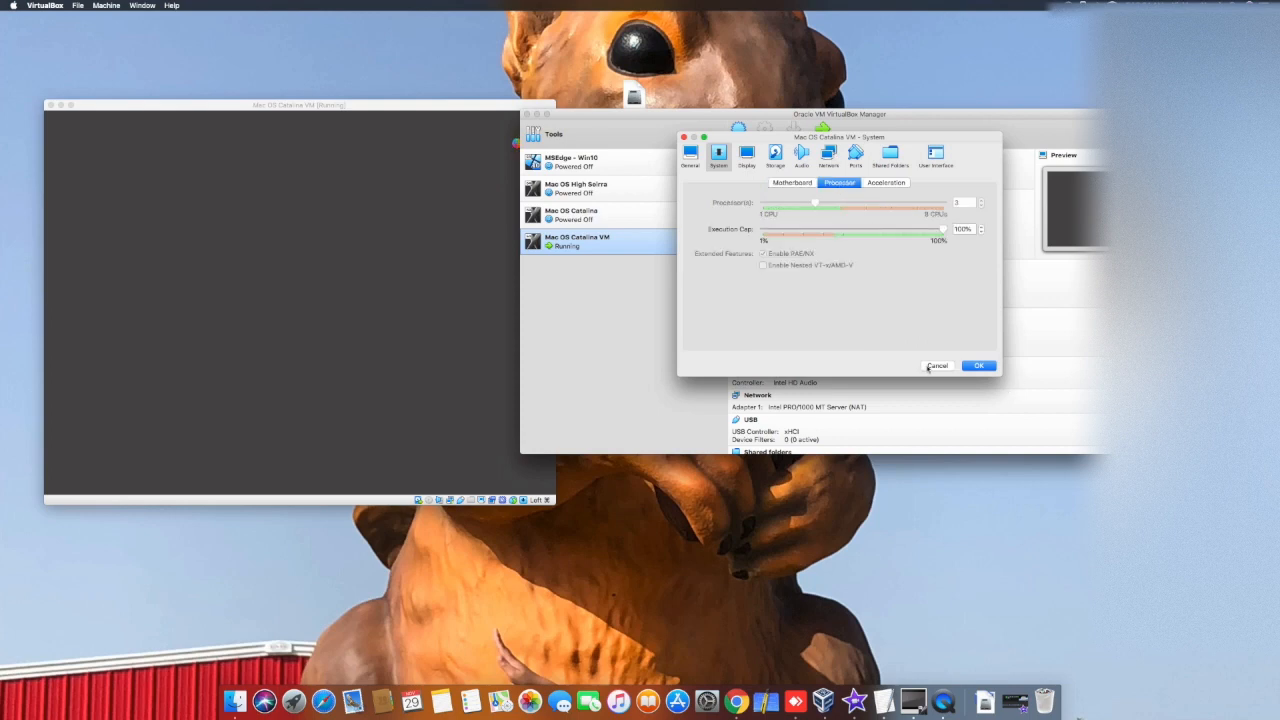
pyautogui.click(935, 366)
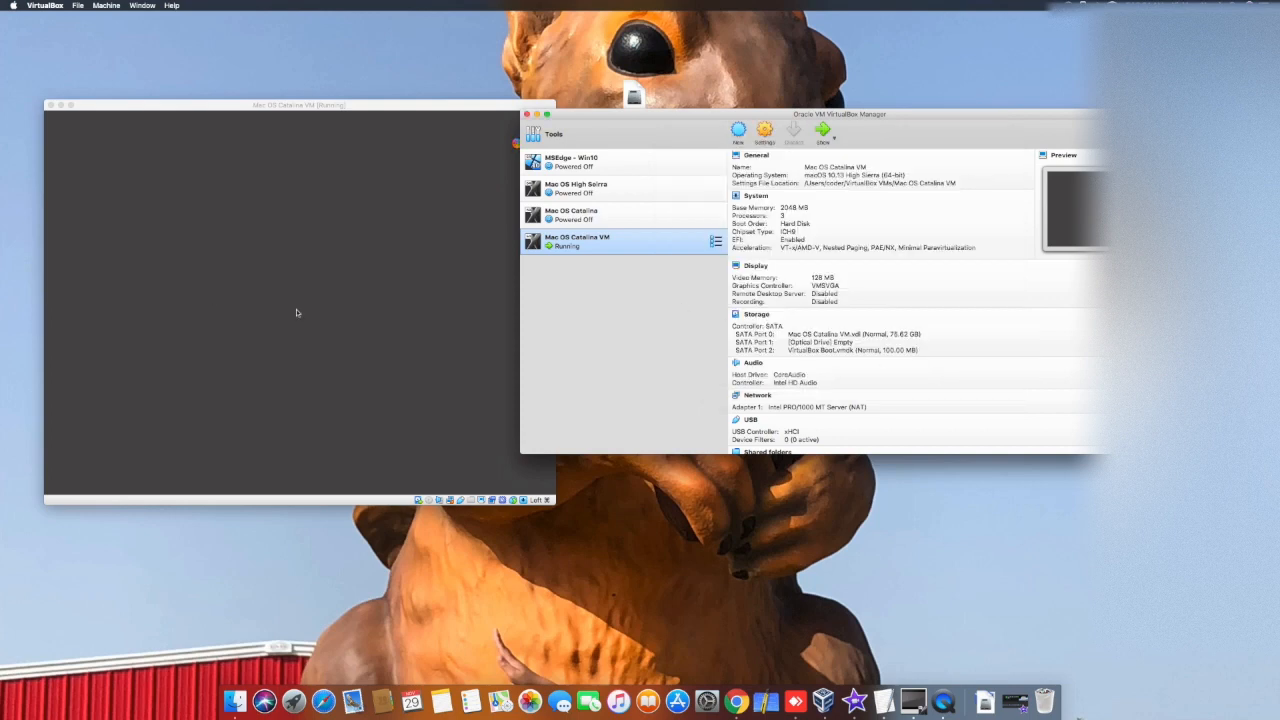
# Step: View the details of the Mac OS Catalina and Mac OS Catalina VM machines, and return to the running VM's Welcome screen
pyautogui.click(425, 228)
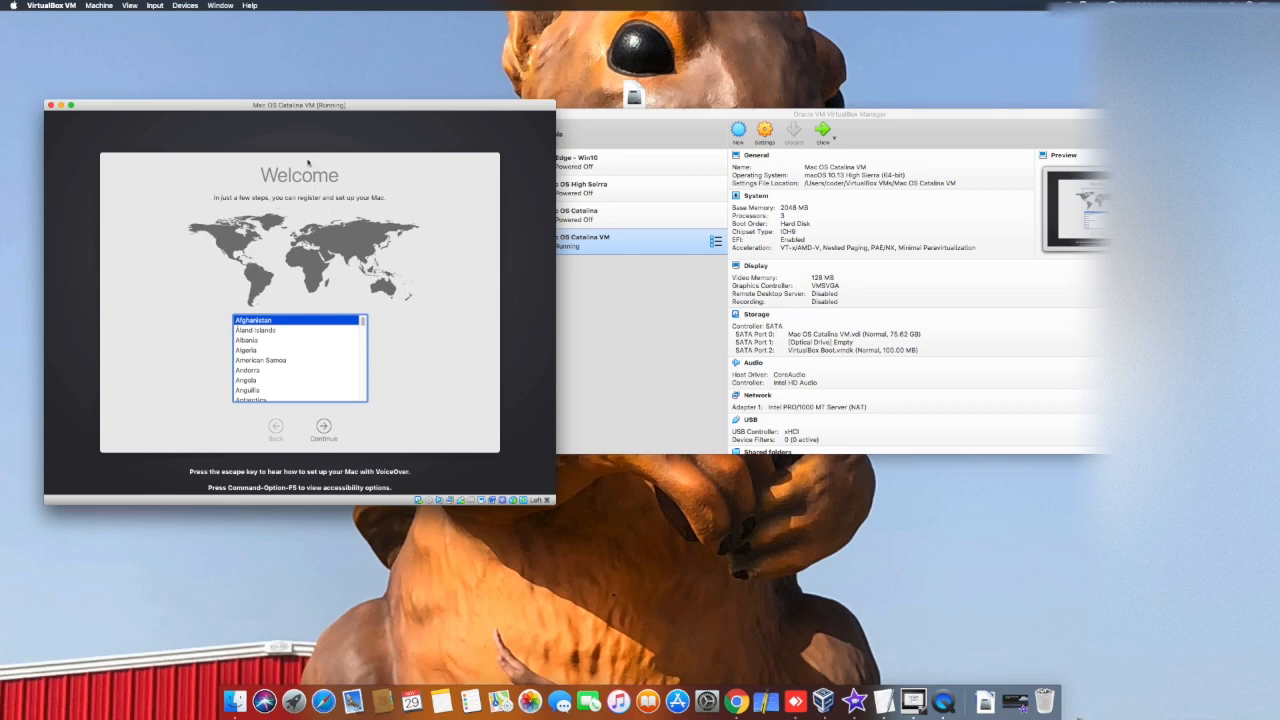
pyautogui.click(634, 211)
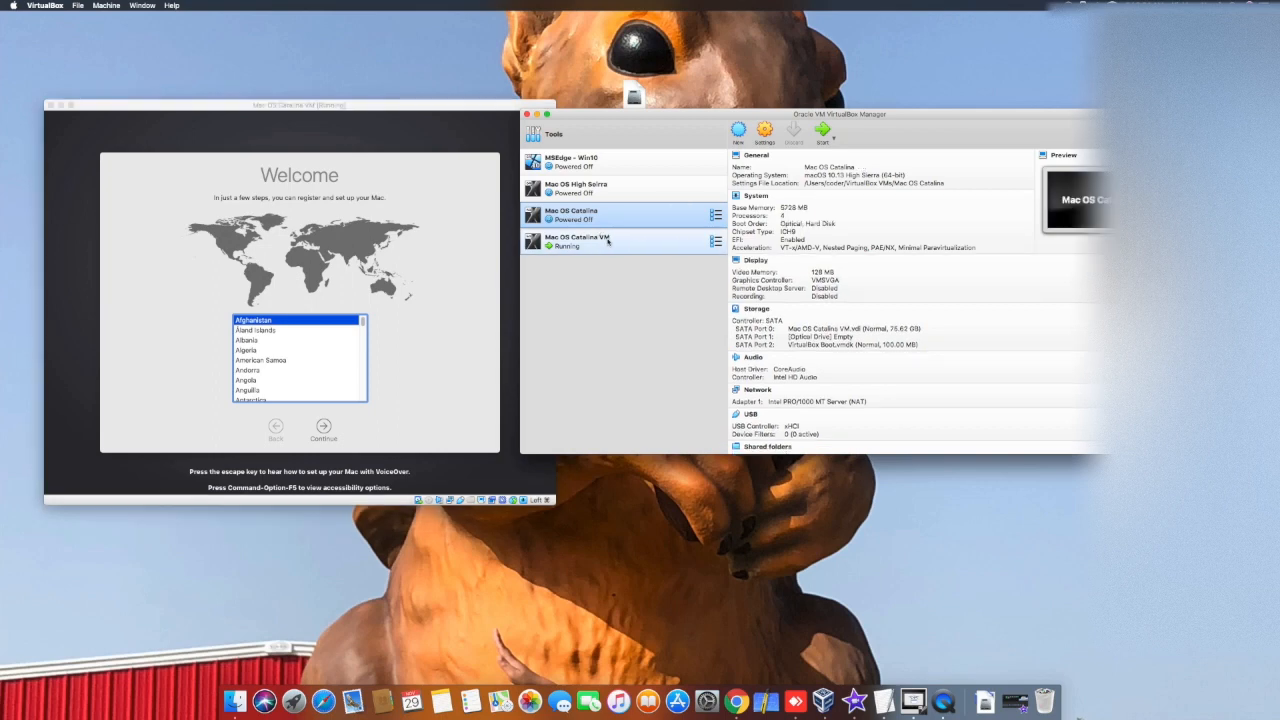
pyautogui.click(607, 241)
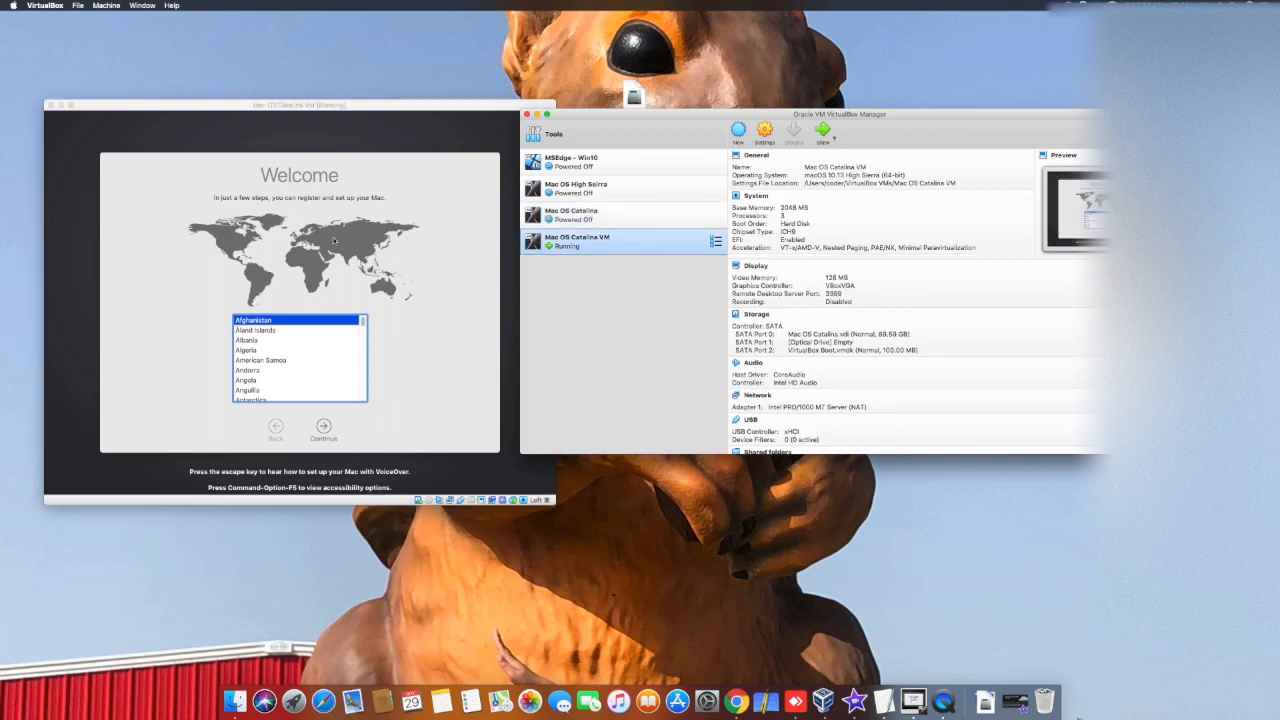
pyautogui.click(367, 262)
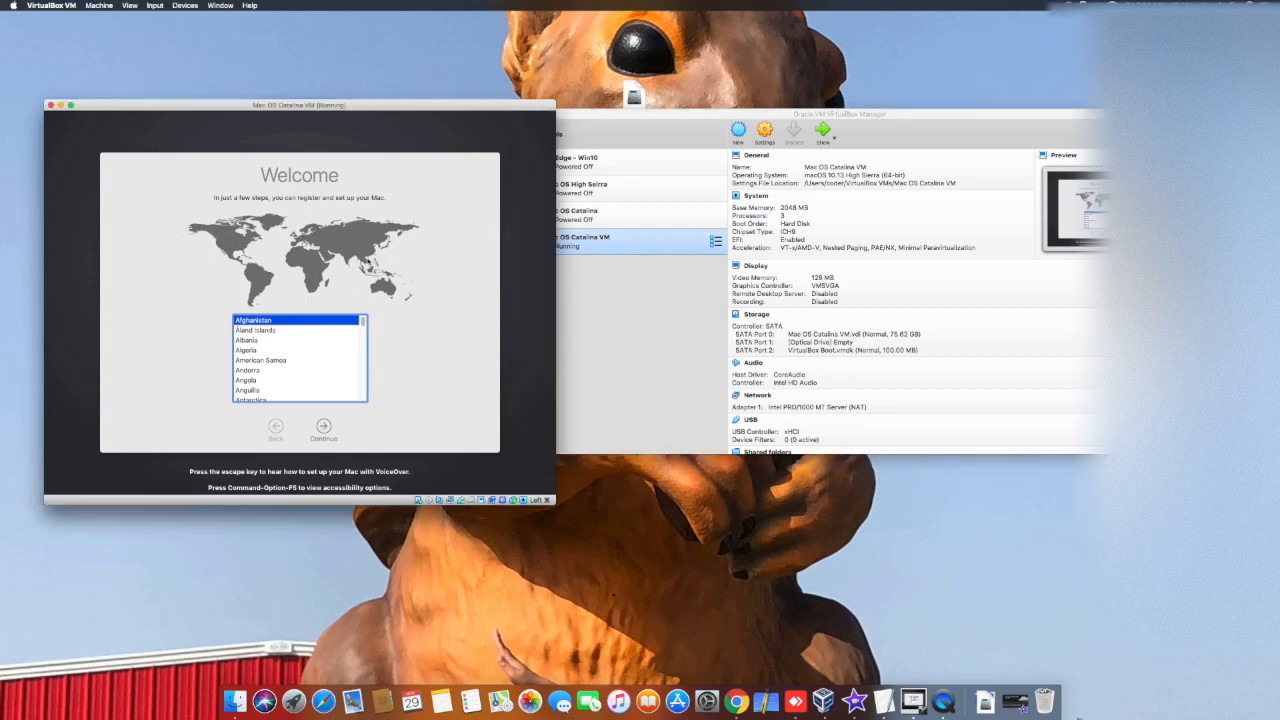